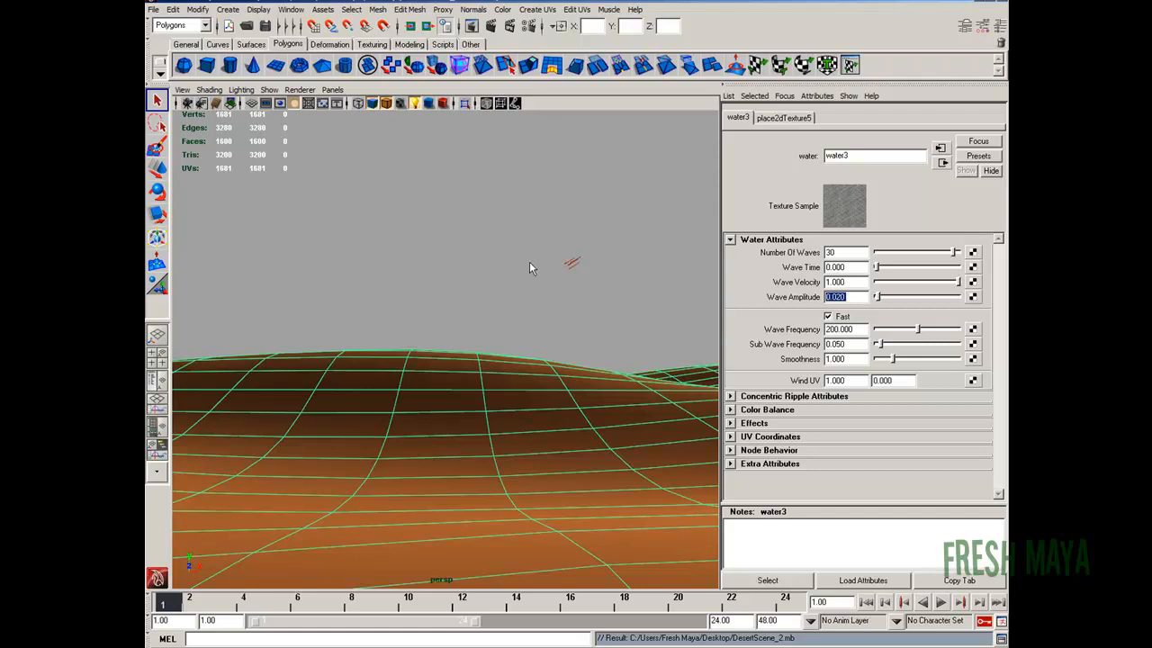
Step: Preview CamelSketch0001 in the Pictures folder, and open it for editing in GIMP
key("super+d")
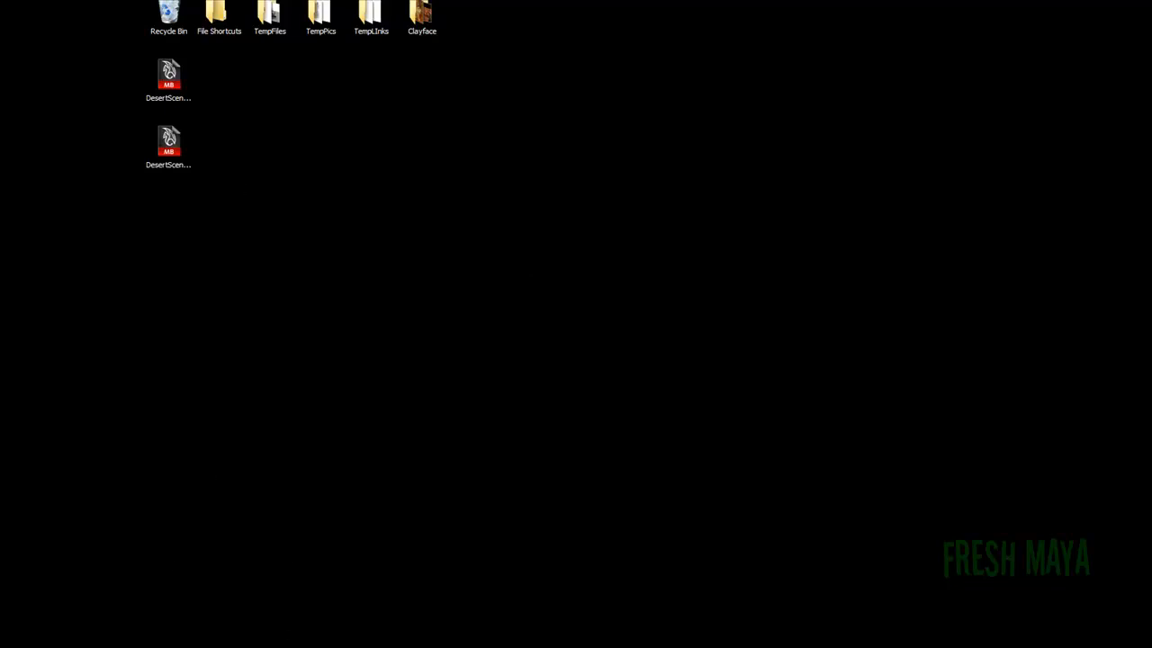
key("super")
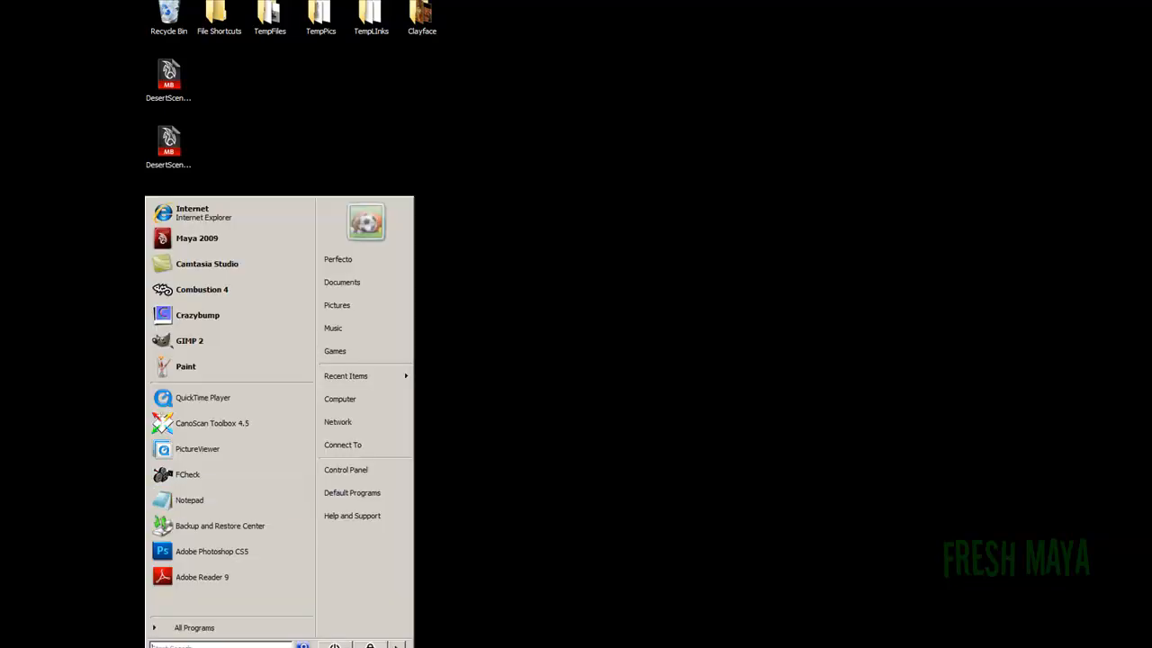
left_click(355, 306)
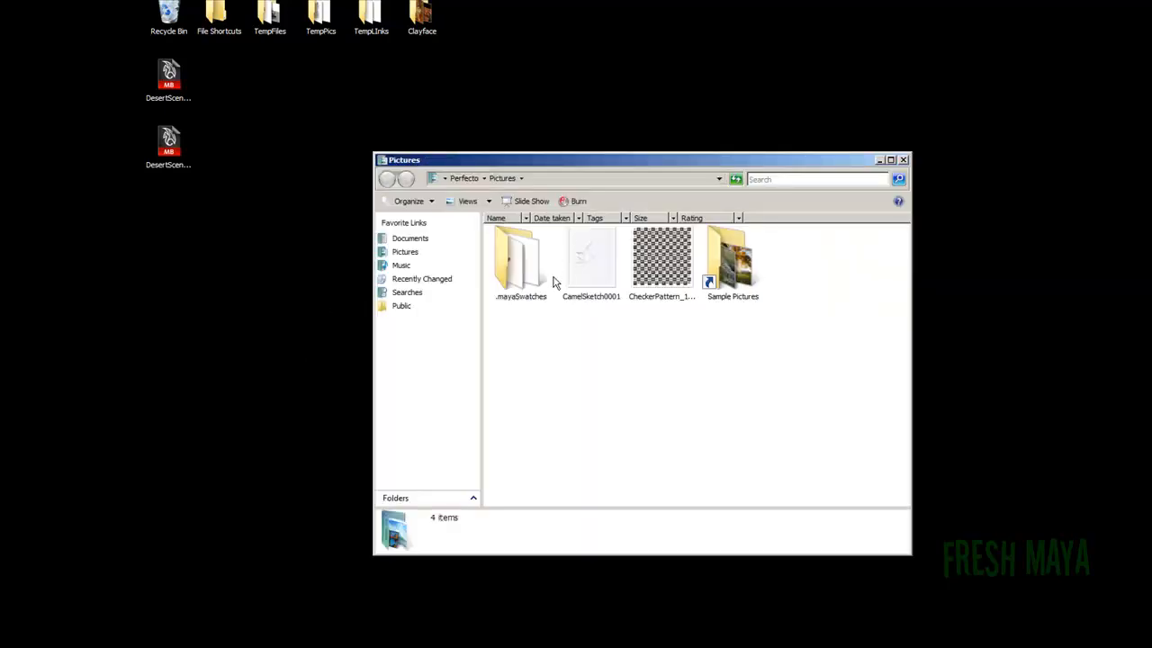
double_click(586, 265)
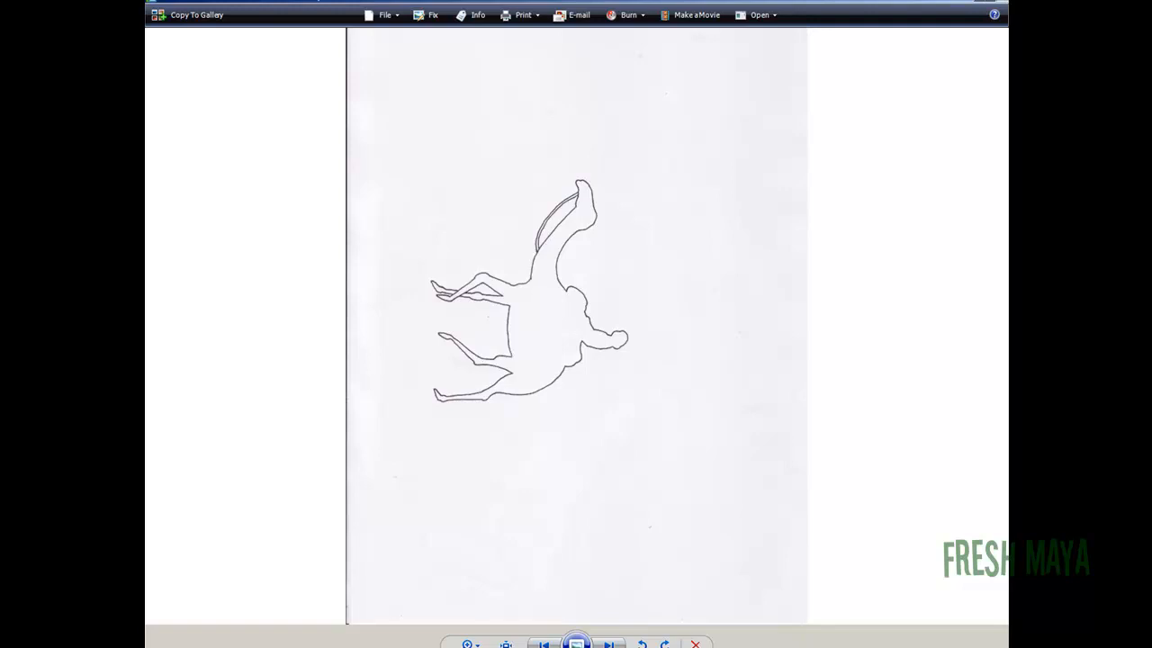
left_click(1002, 2)
right_click(576, 259)
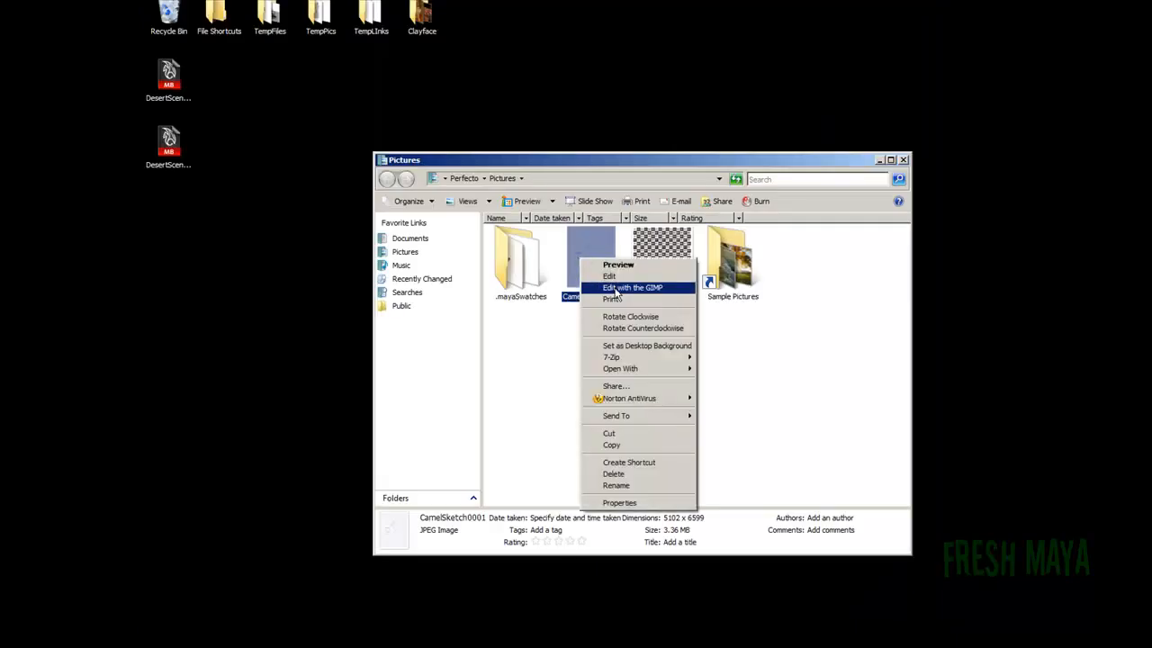
left_click(620, 286)
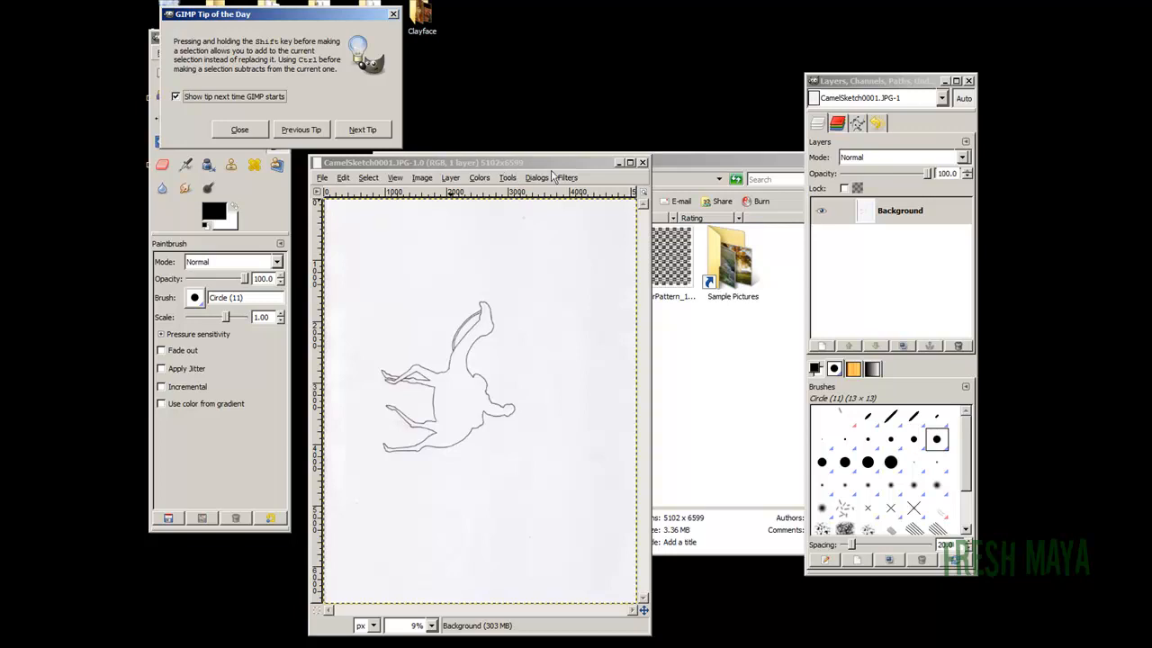
Step: Close the Pictures folder and the tip of the day, and move the sketch's image window to a clear spot
left_click(689, 167)
left_click(904, 160)
left_click(239, 129)
left_click_drag(453, 165, 502, 71)
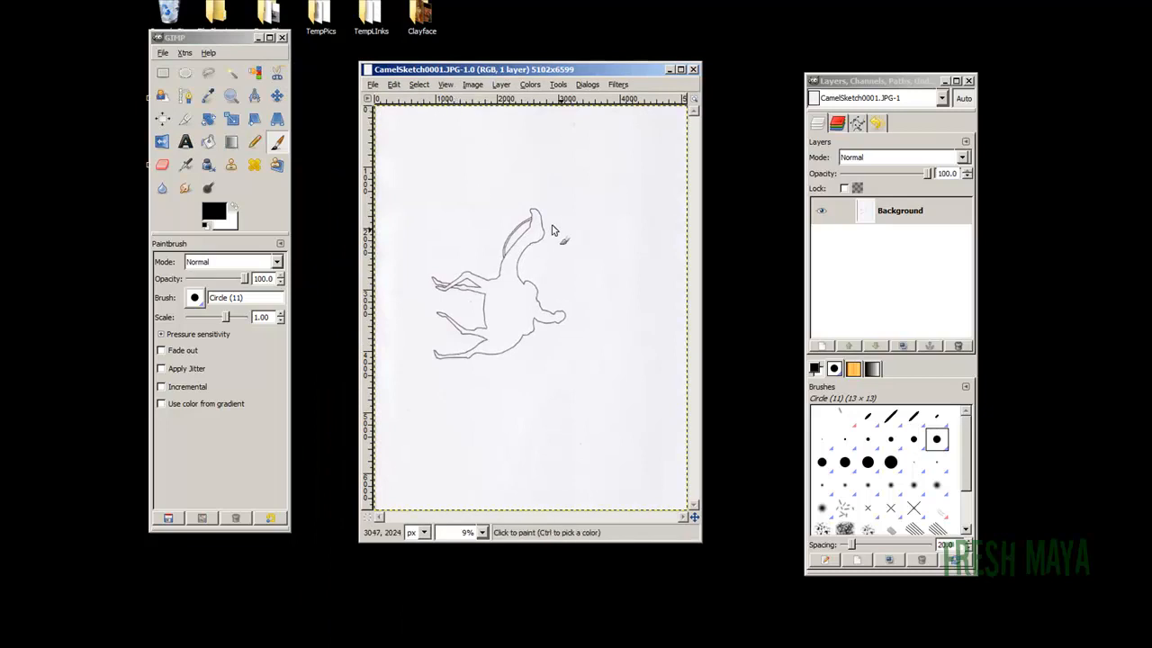
Step: Rotate the sketch layer by -90 degrees with the Rotate tool so the camel stands upright
left_click(905, 214)
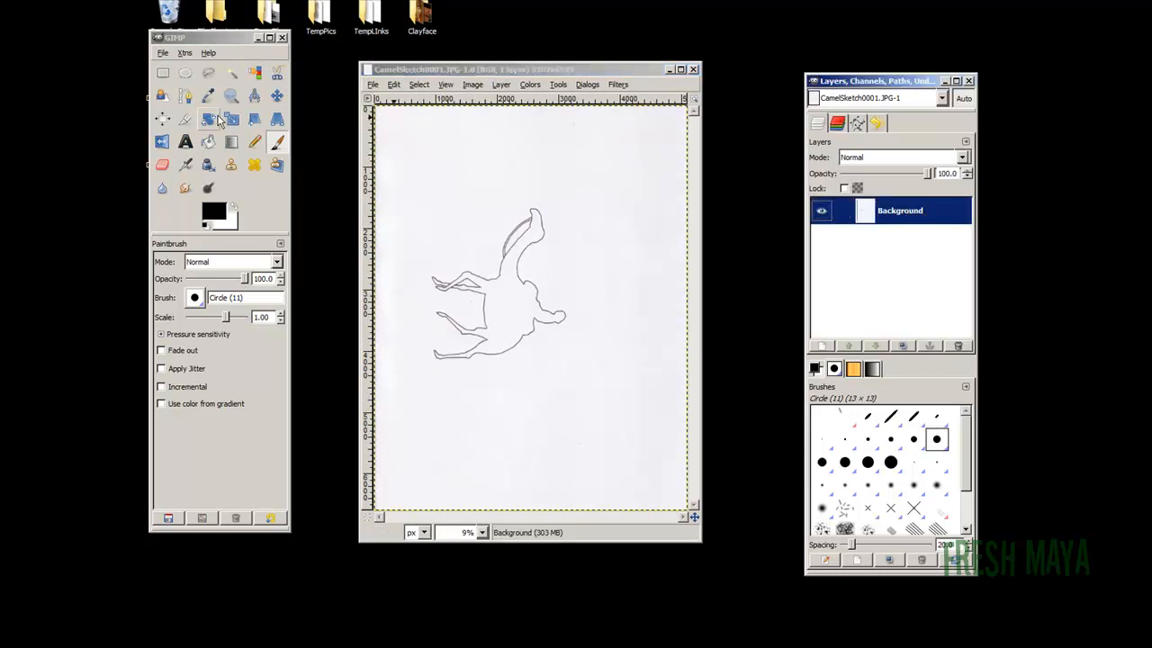
left_click(210, 123)
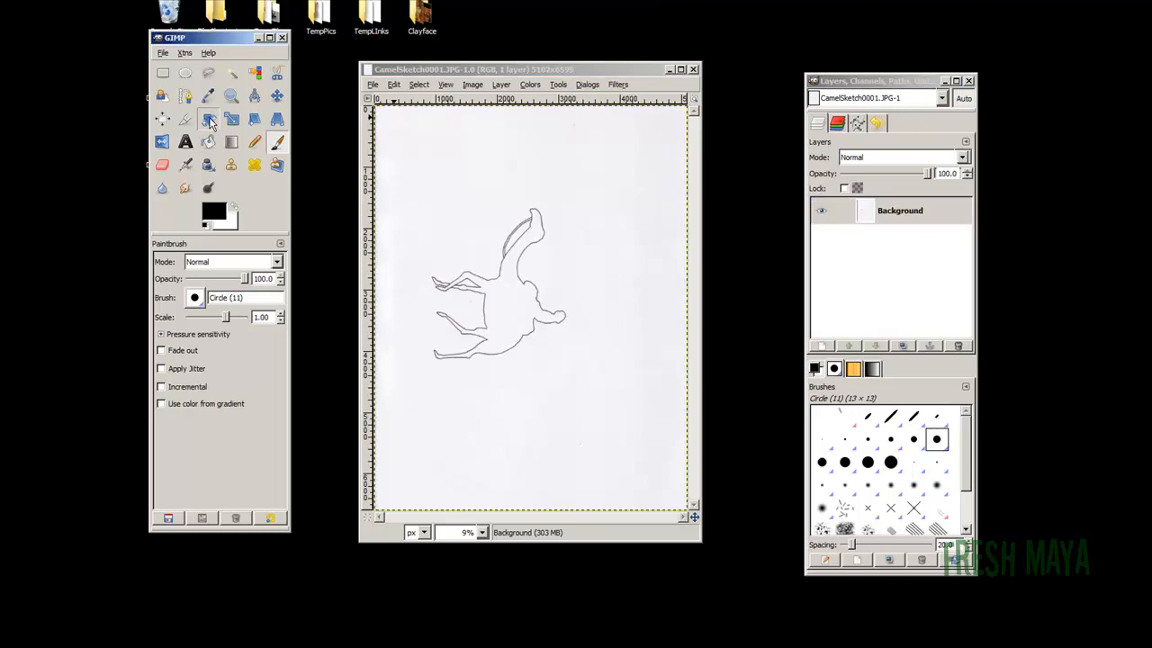
left_click(506, 283)
left_click_drag(302, 134, 261, 127)
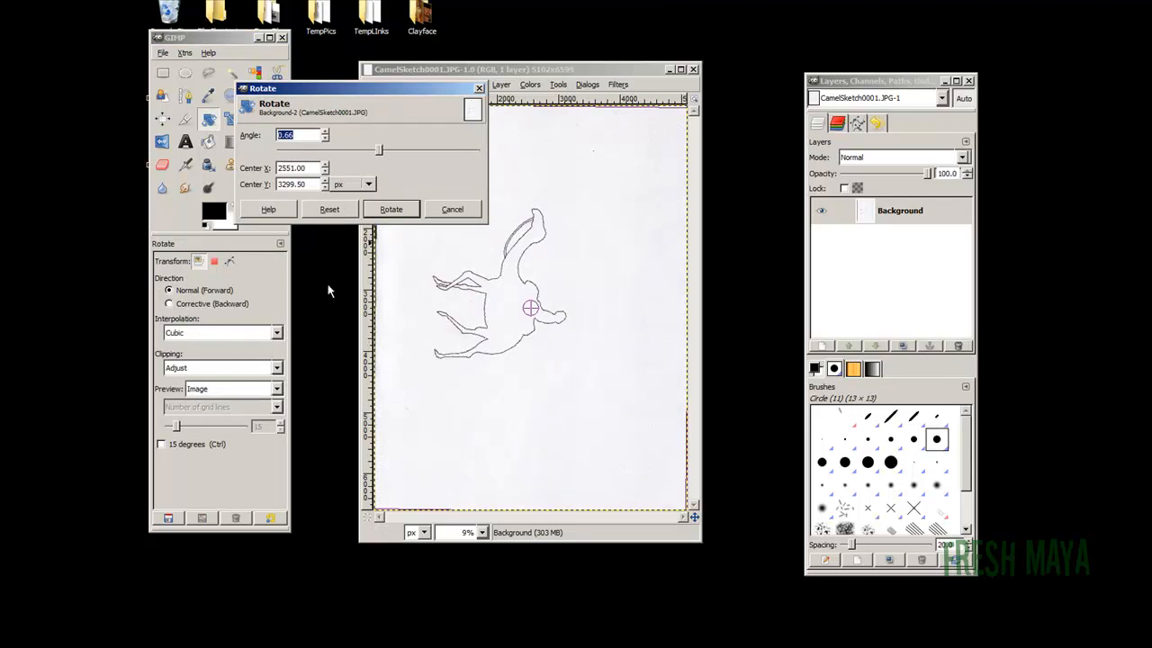
type("-90")
key("Return")
left_click(382, 210)
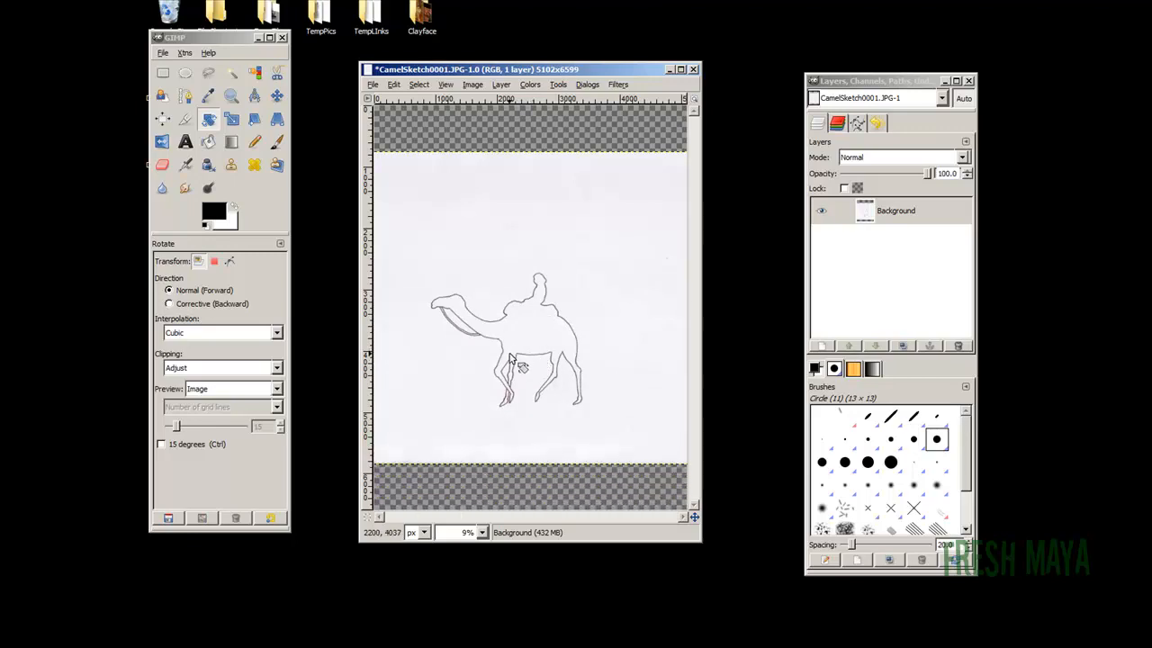
Step: Crop the image tightly around the camel and rider to about 2750 × 2409 px
left_click(185, 119)
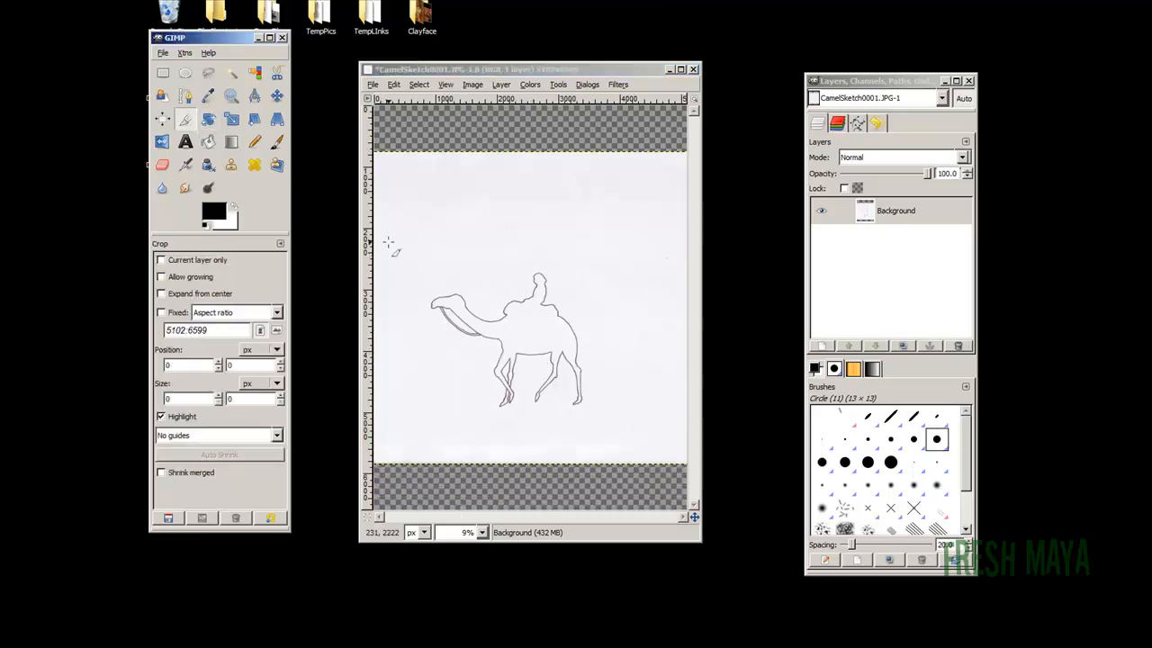
left_click_drag(414, 260, 632, 431)
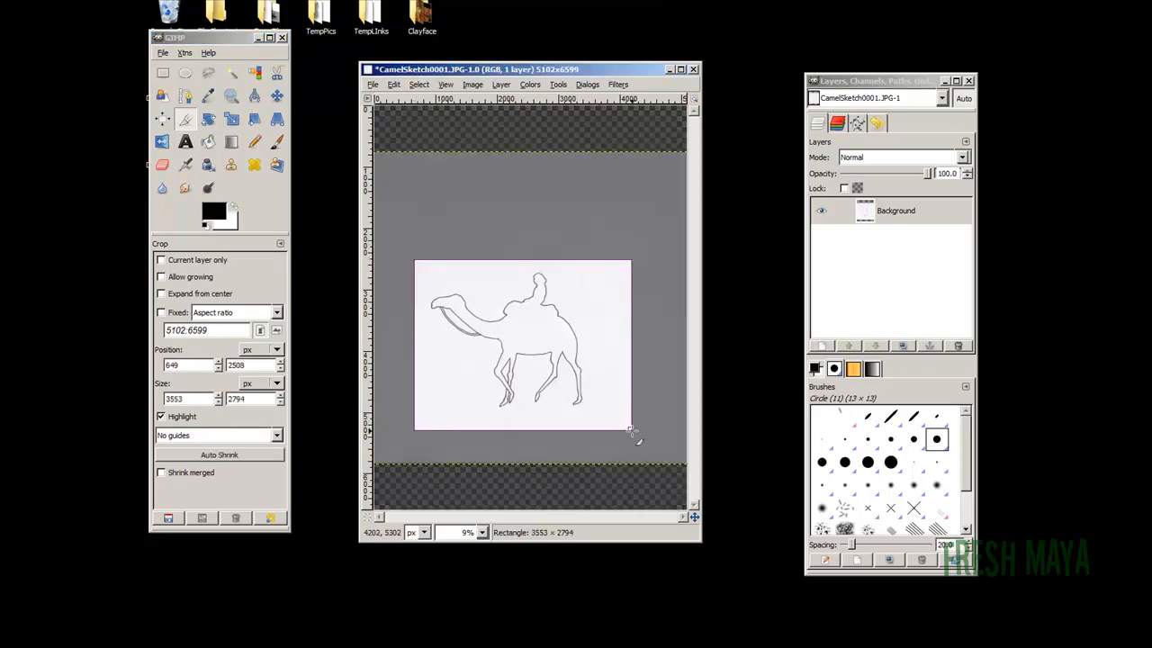
left_click_drag(425, 344, 435, 344)
left_click_drag(535, 278, 535, 282)
left_click_drag(618, 344, 575, 347)
left_click_drag(523, 425, 528, 412)
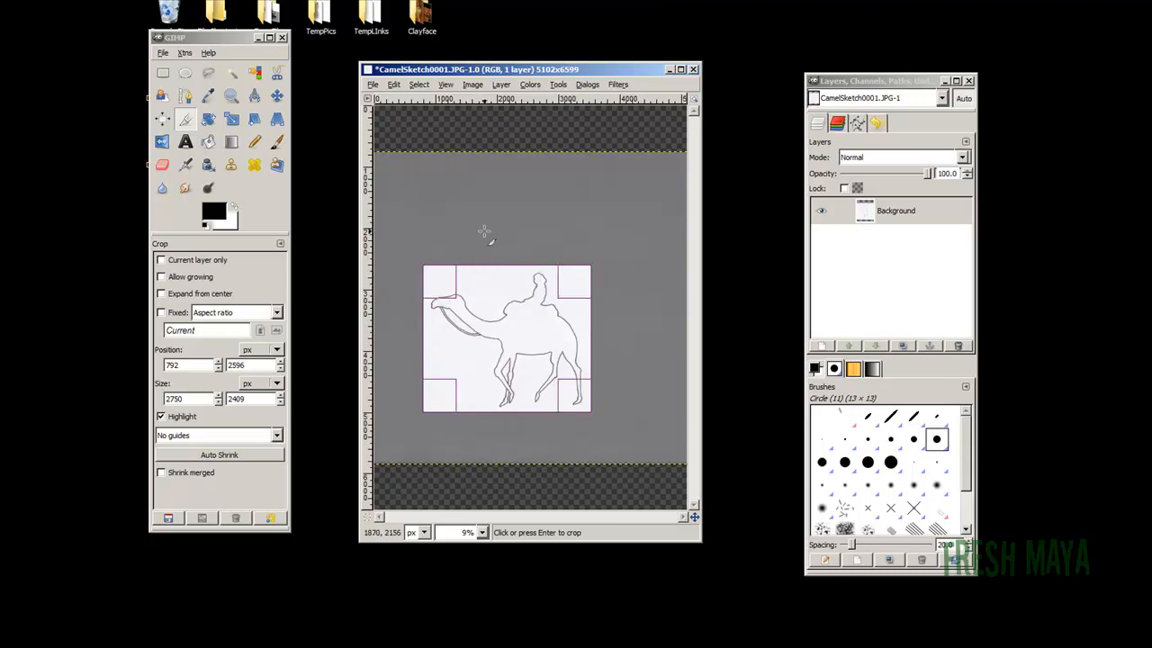
key("Return")
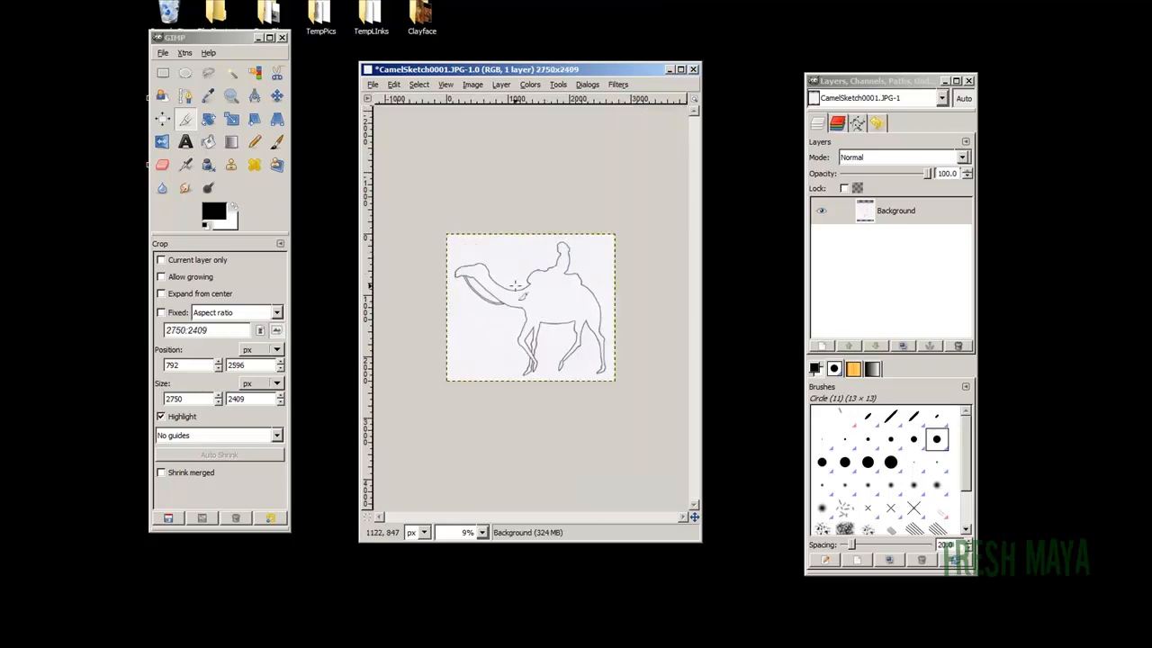
Step: Try to fill the camel's outlined body with black using Bucket Fill, and undo the fill
left_click(482, 533)
left_click(480, 532)
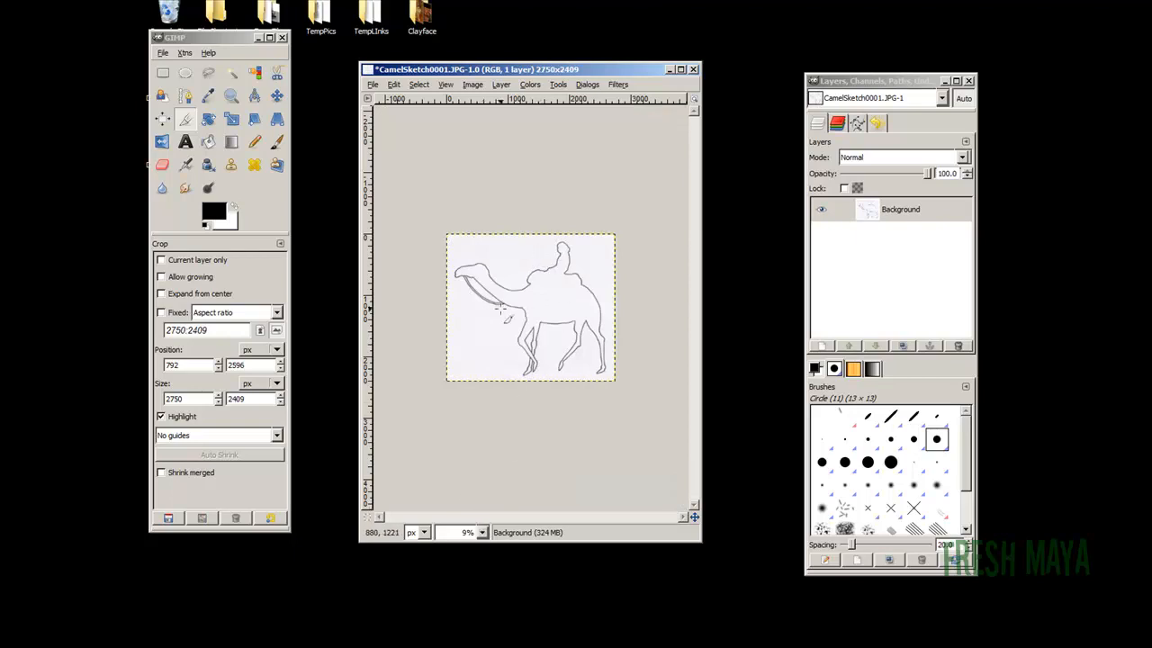
left_click(482, 533)
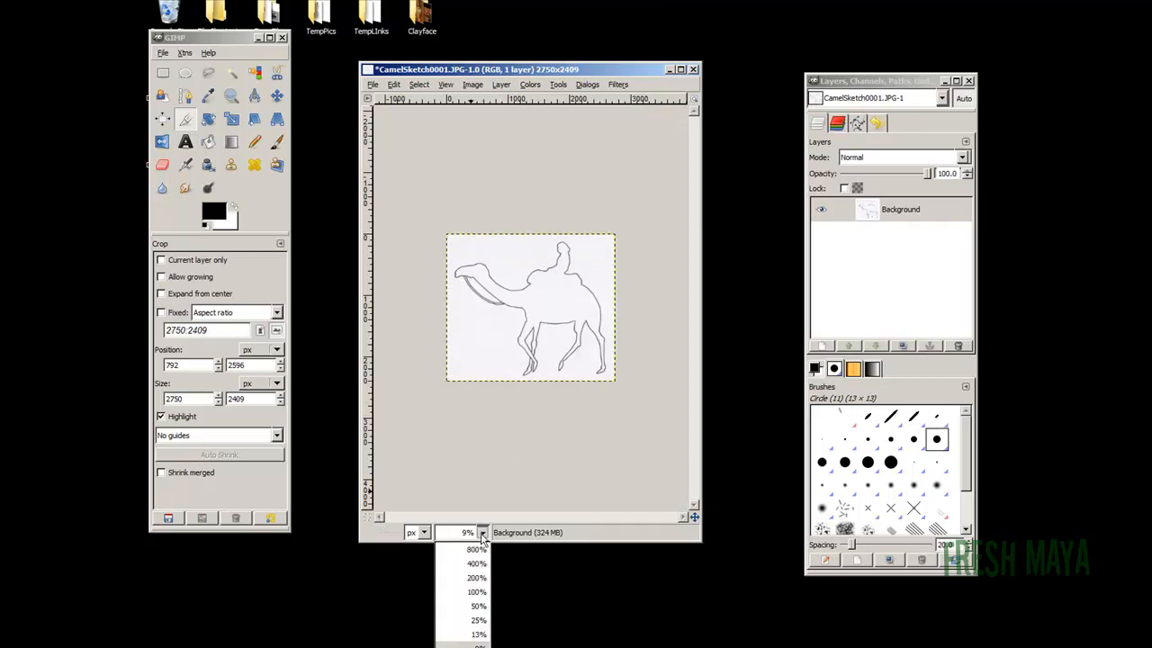
left_click(478, 607)
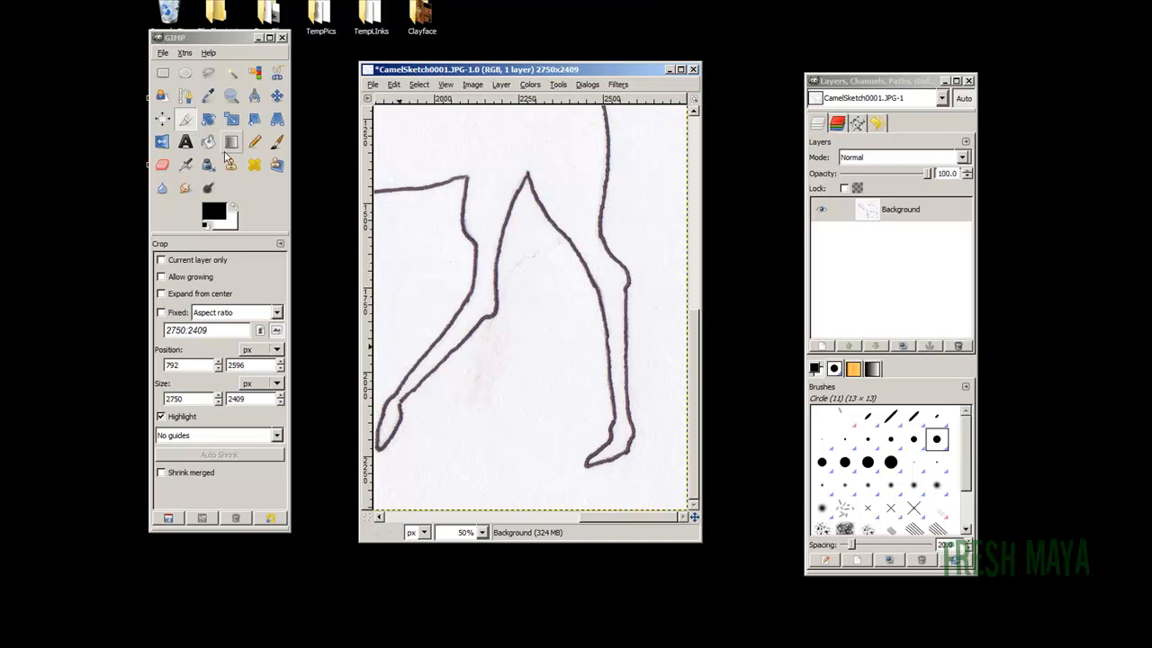
left_click(206, 145)
left_click(207, 145)
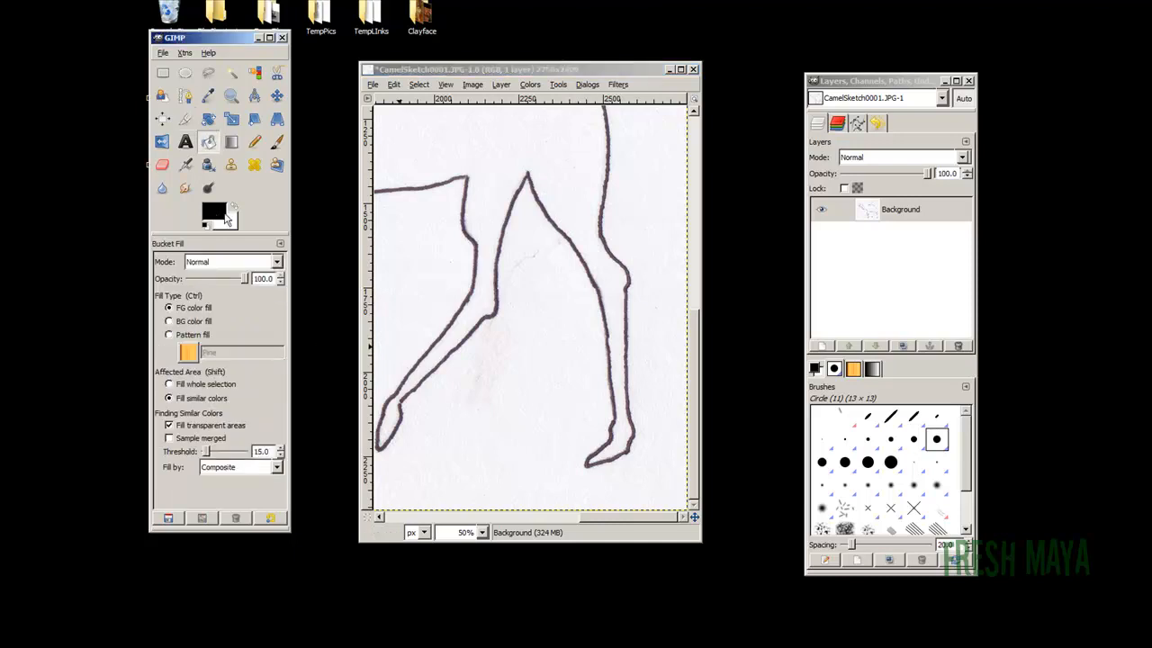
left_click(509, 143)
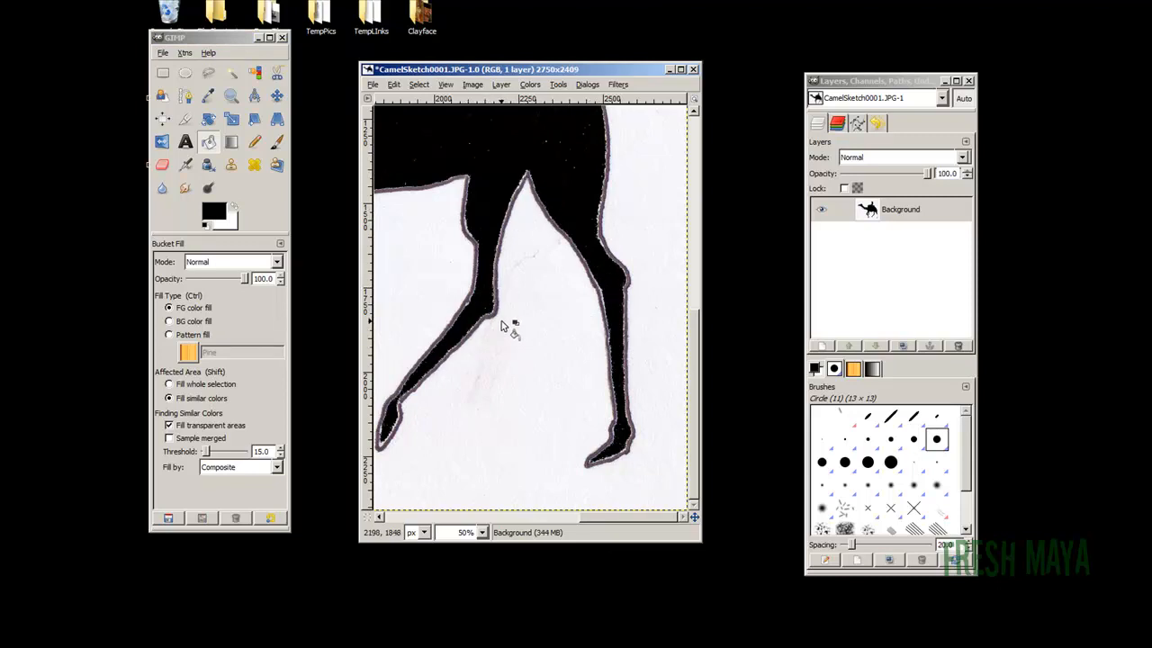
key("ctrl+z")
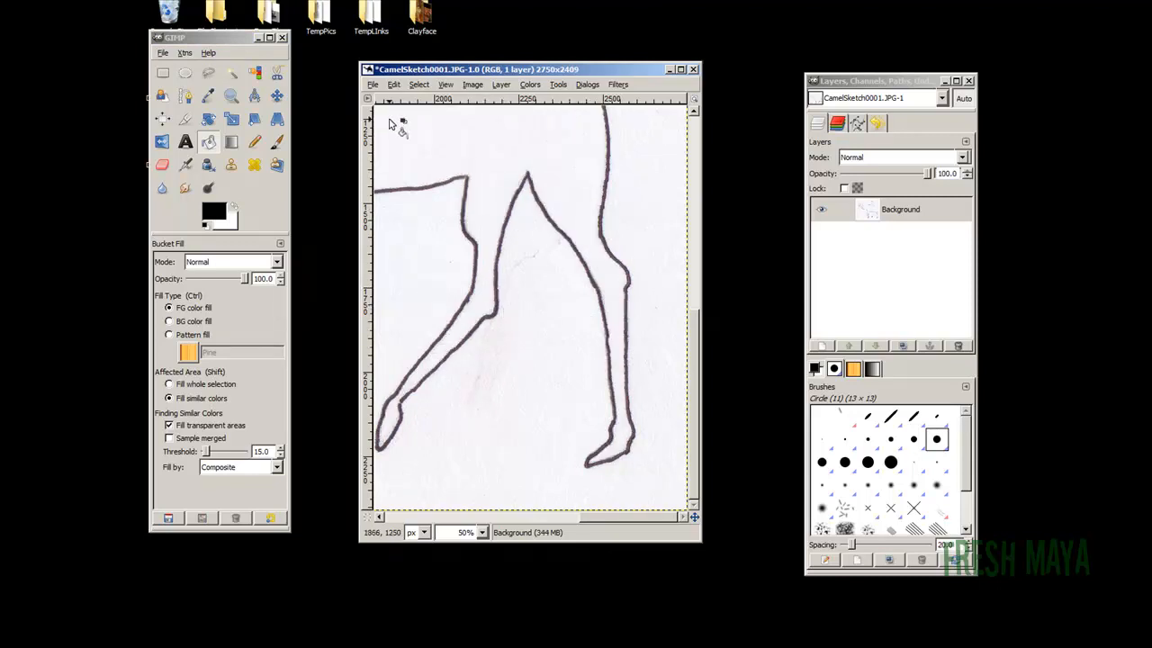
Step: Adjust the sketch's color levels to a white input level of 168 and a gamma of 0.11
left_click(530, 85)
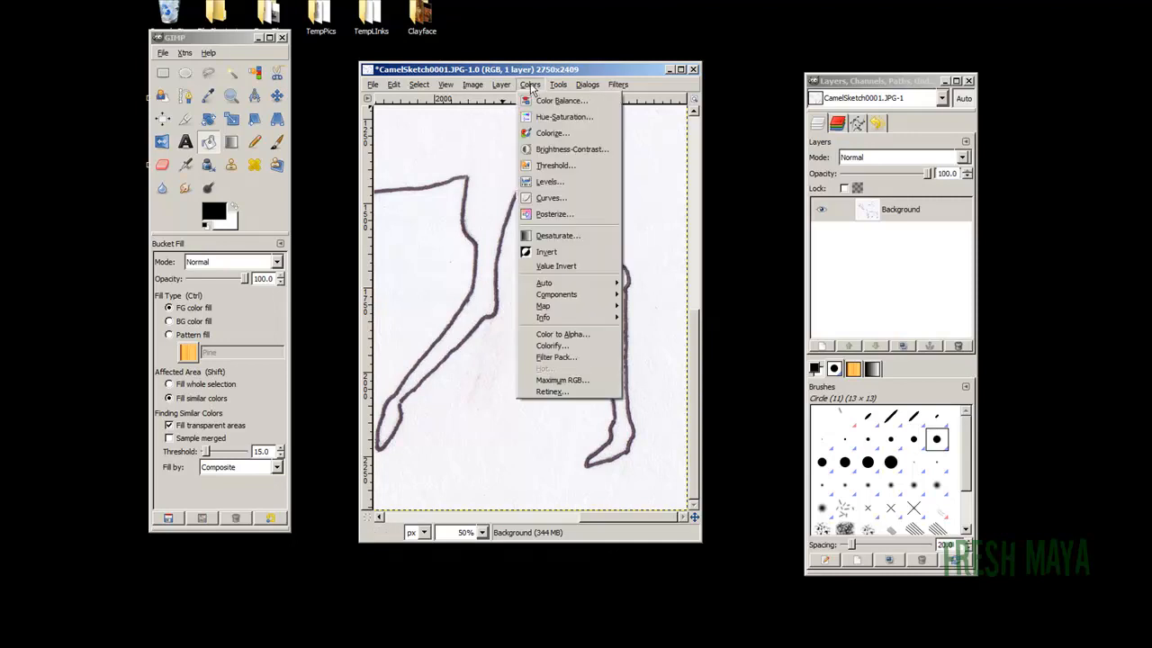
left_click(557, 183)
left_click_drag(420, 166, 340, 171)
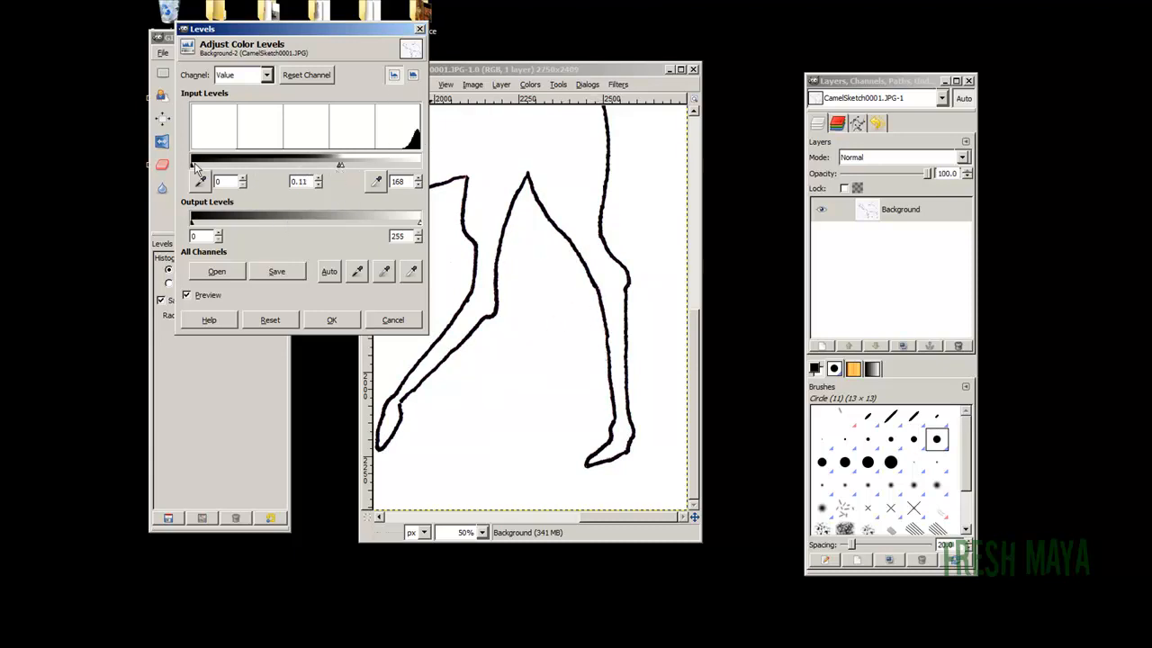
left_click(331, 320)
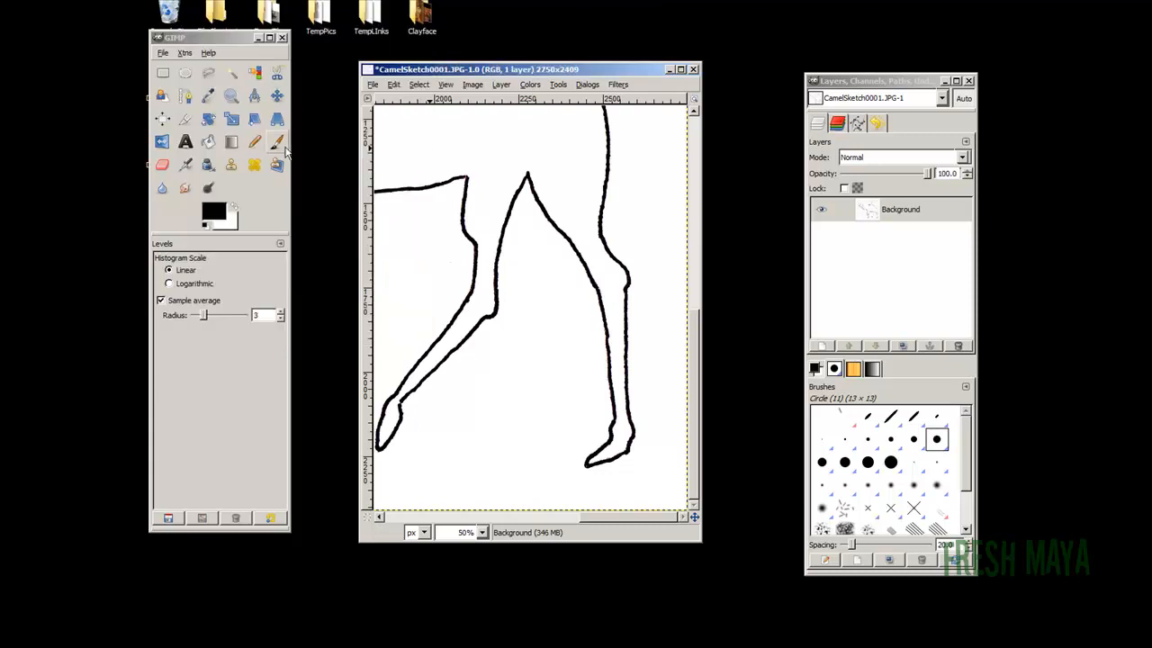
Step: Fill the camel's body, unfilled front foot and rein with black, and touch up the front legs with the Paintbrush
left_click(208, 141)
left_click(501, 187)
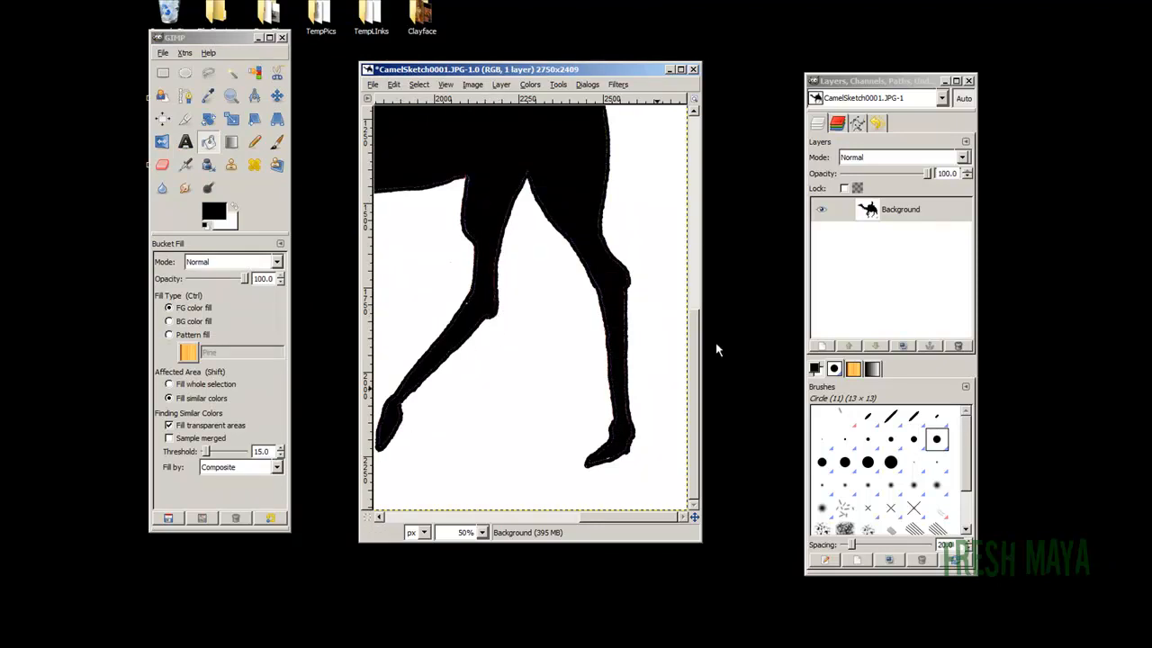
left_click(482, 533)
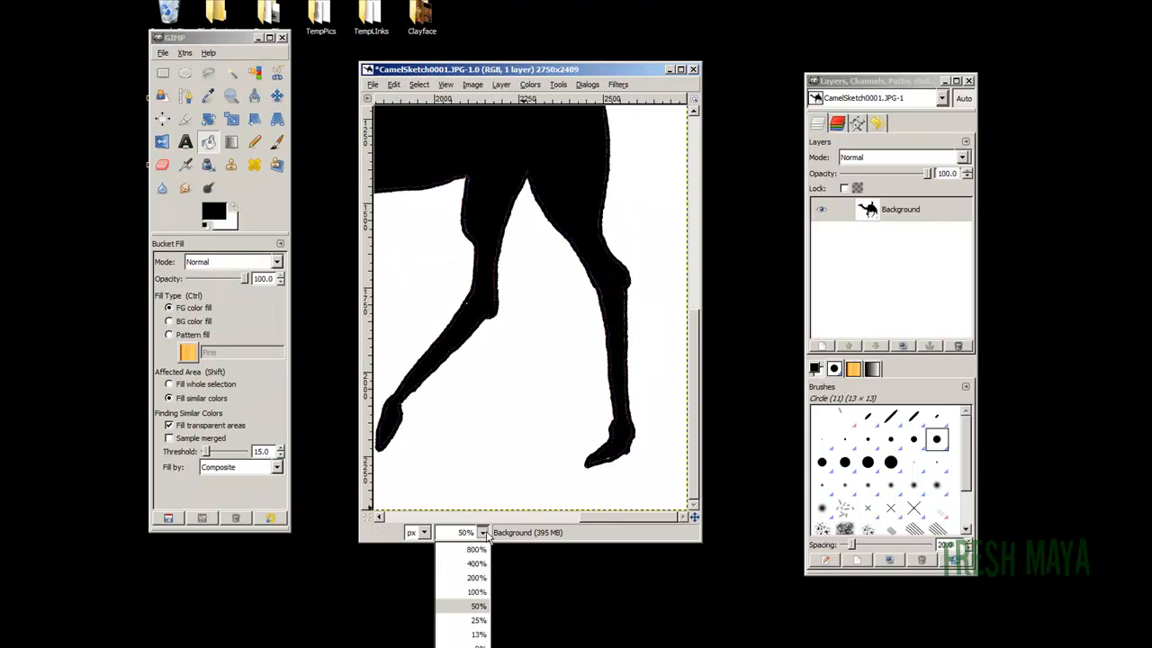
left_click(477, 634)
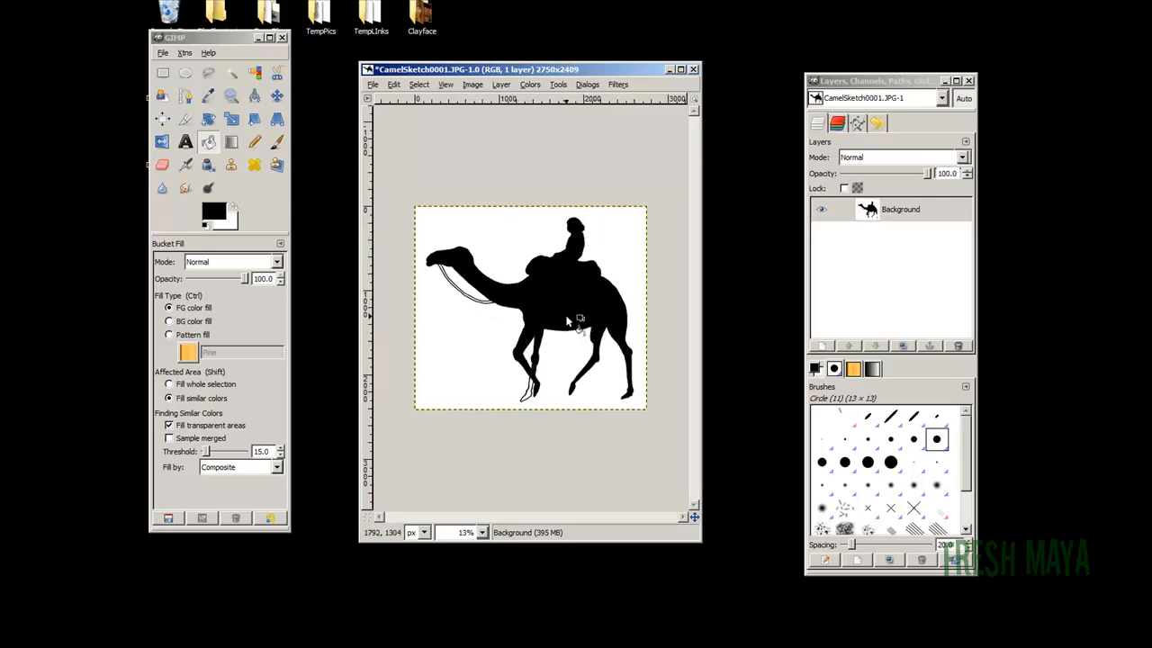
left_click(526, 393)
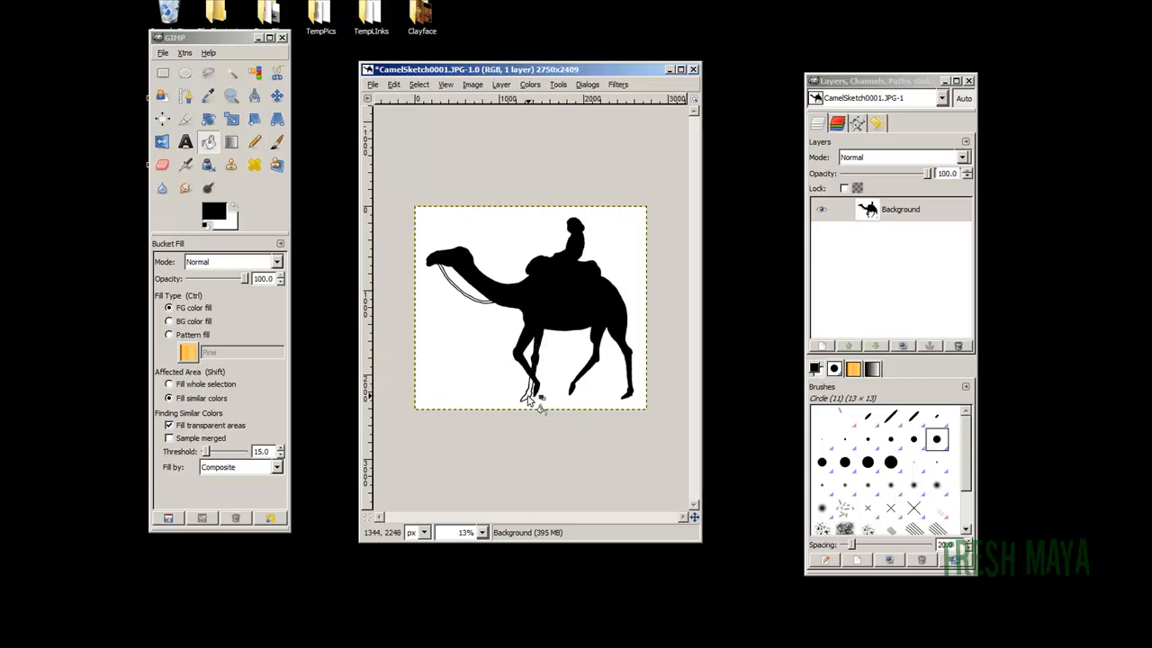
left_click(469, 300)
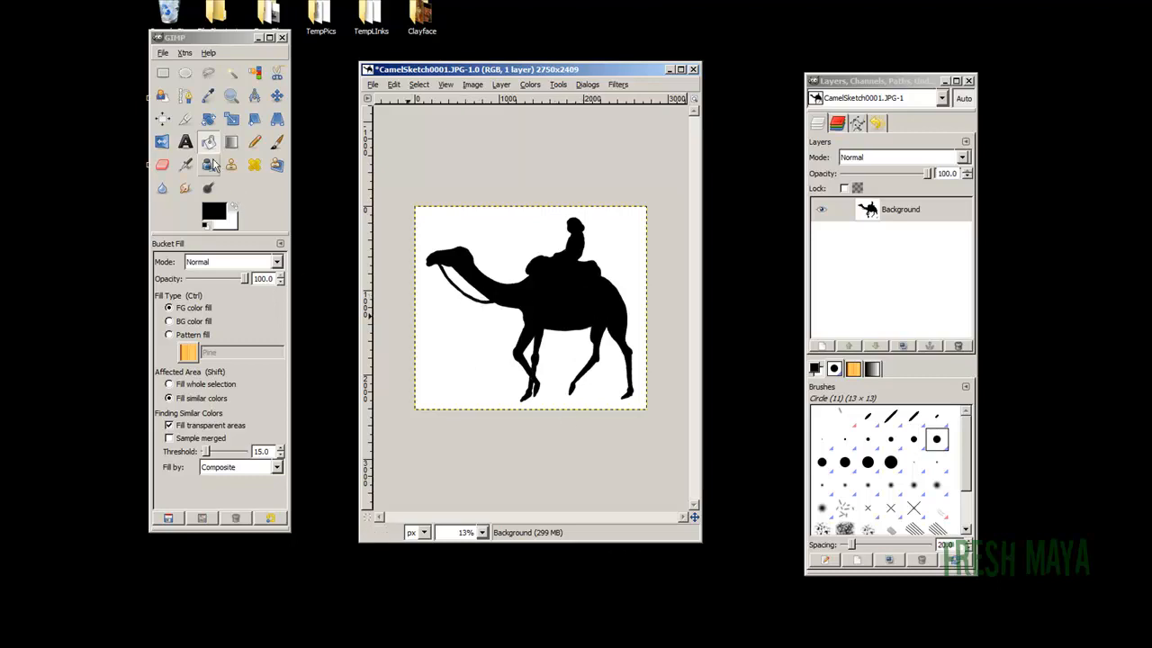
left_click(276, 142)
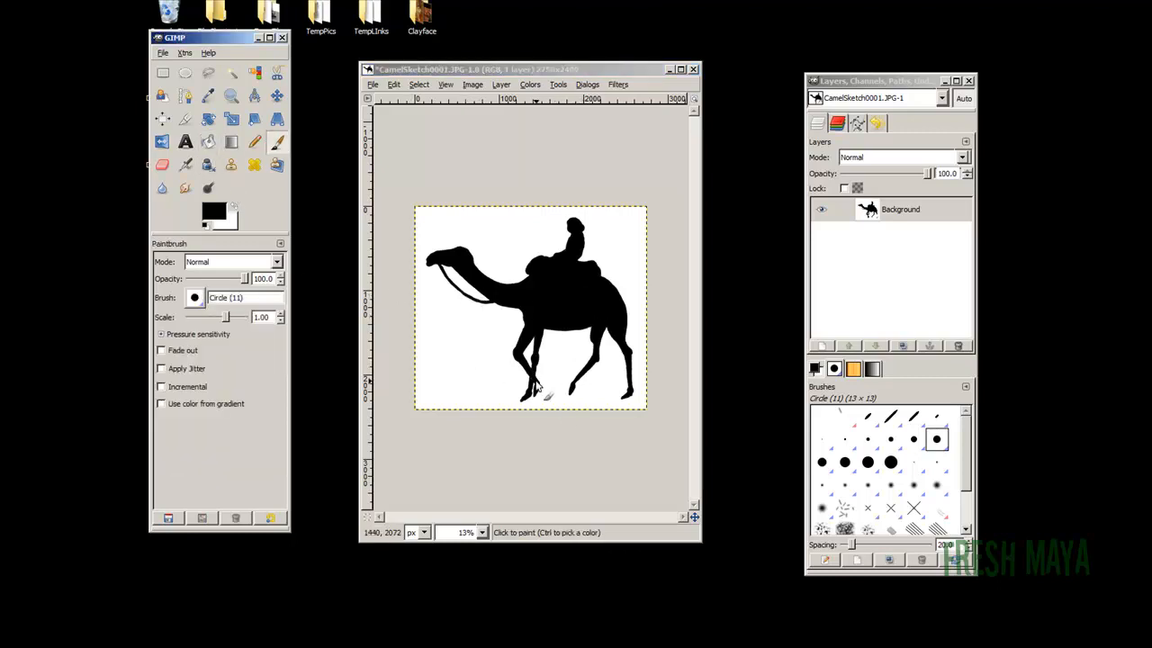
left_click(533, 388)
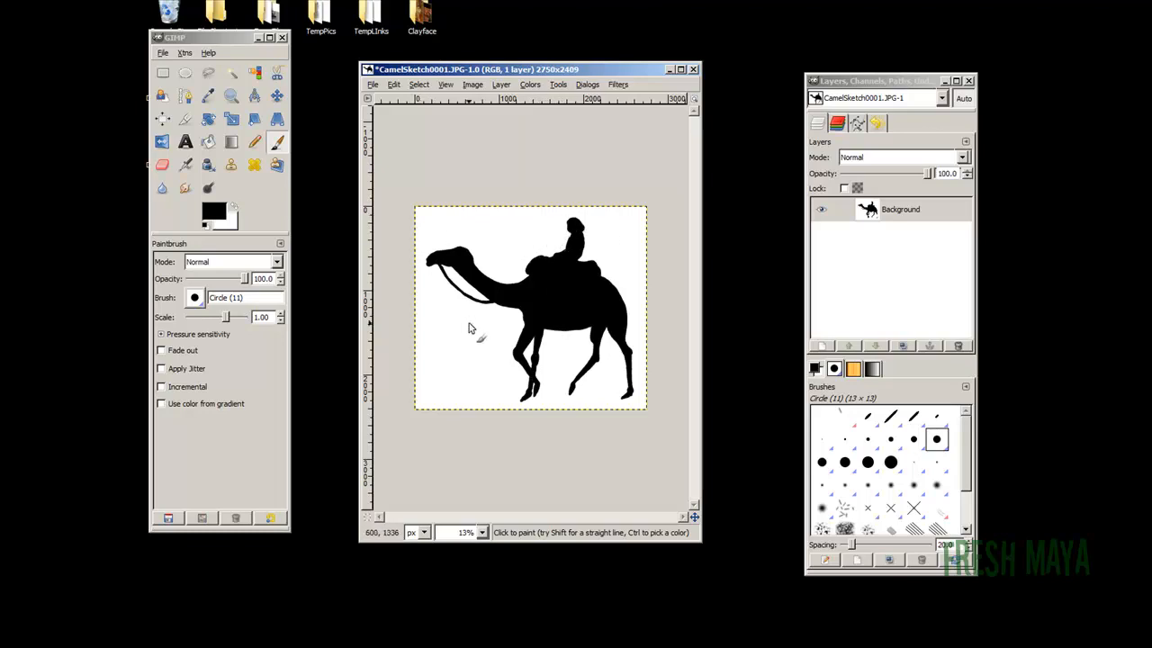
Step: Make the image's white background transparent with Color to Alpha, using white (ffffff) as the source color
left_click(502, 86)
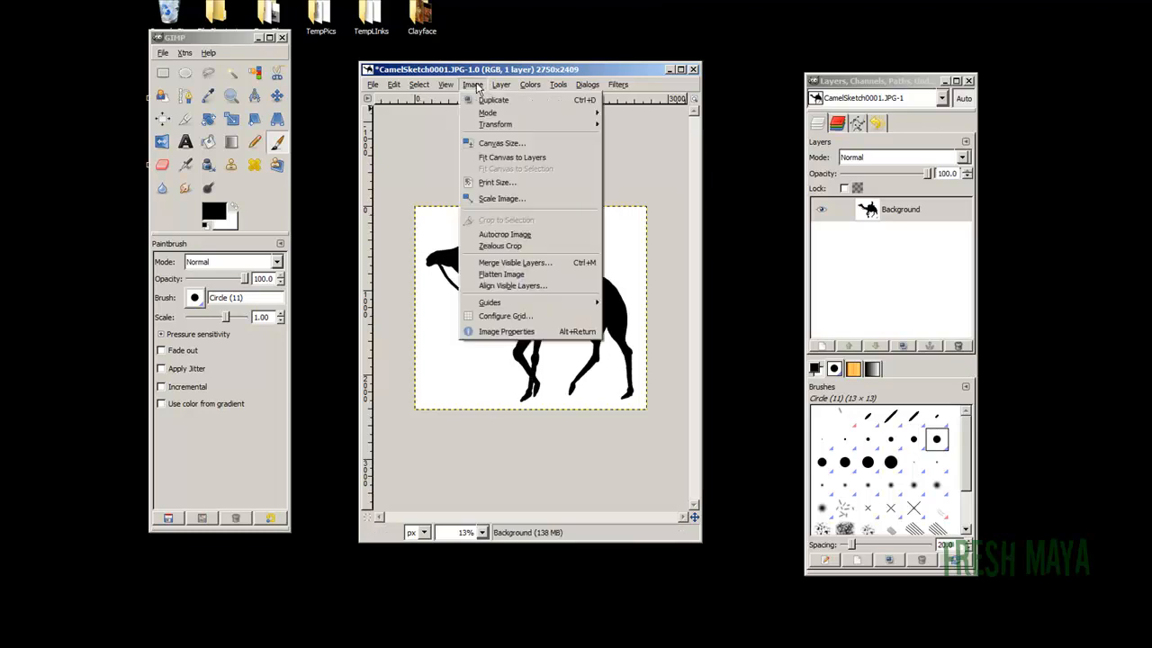
mouse_move(530, 85)
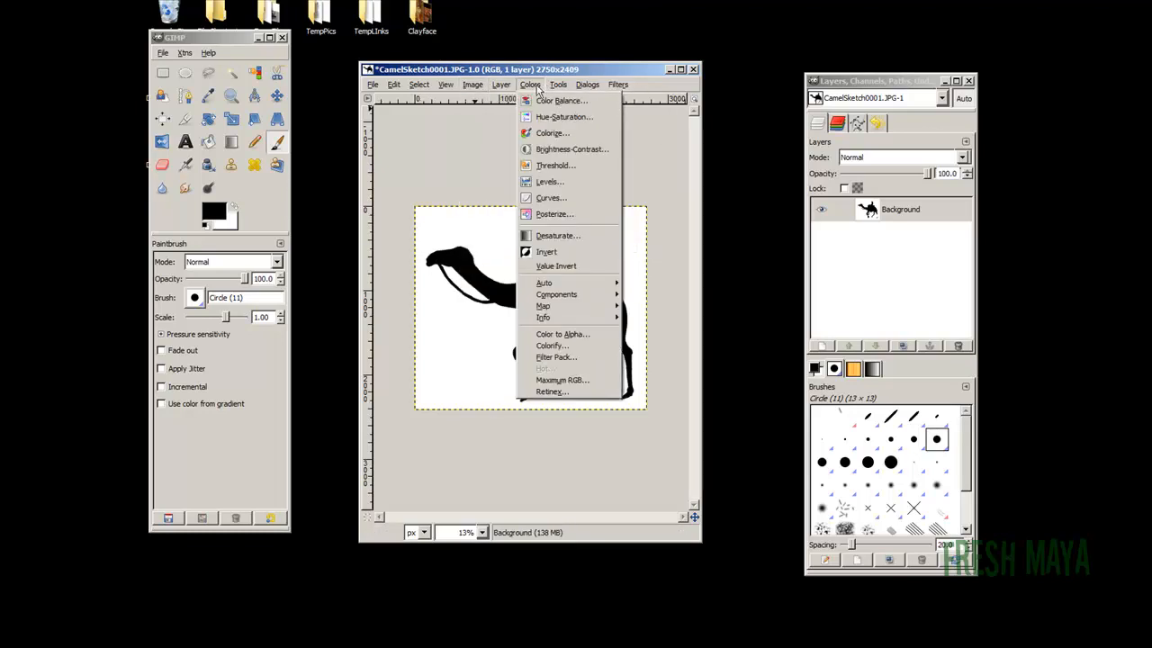
left_click(563, 334)
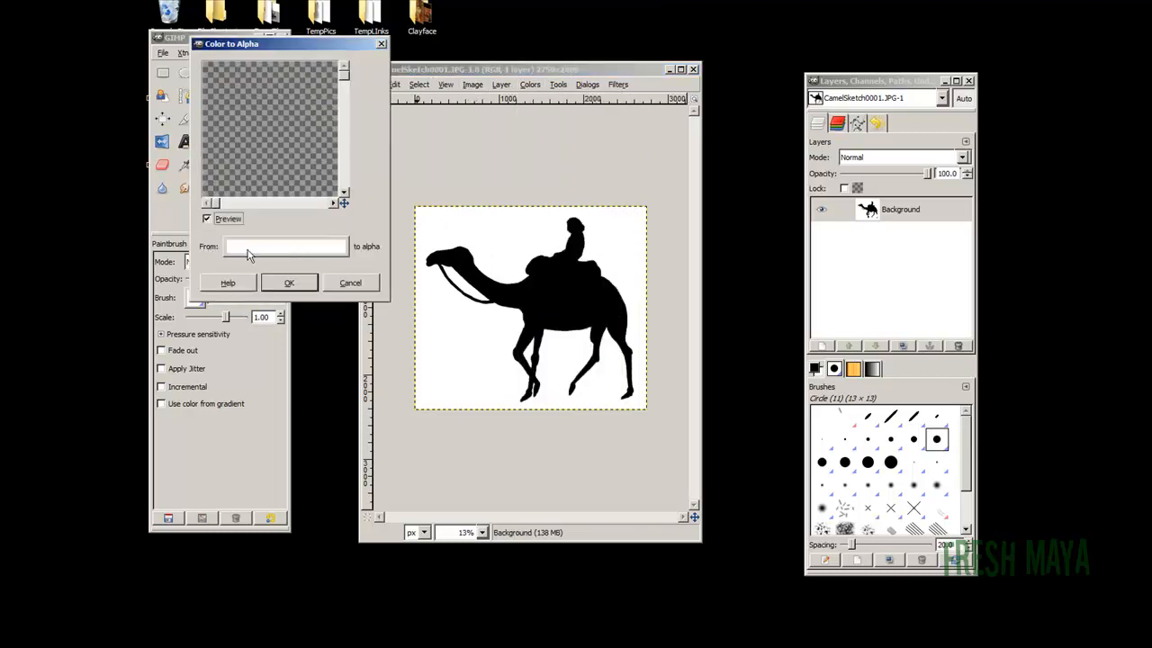
left_click(294, 253)
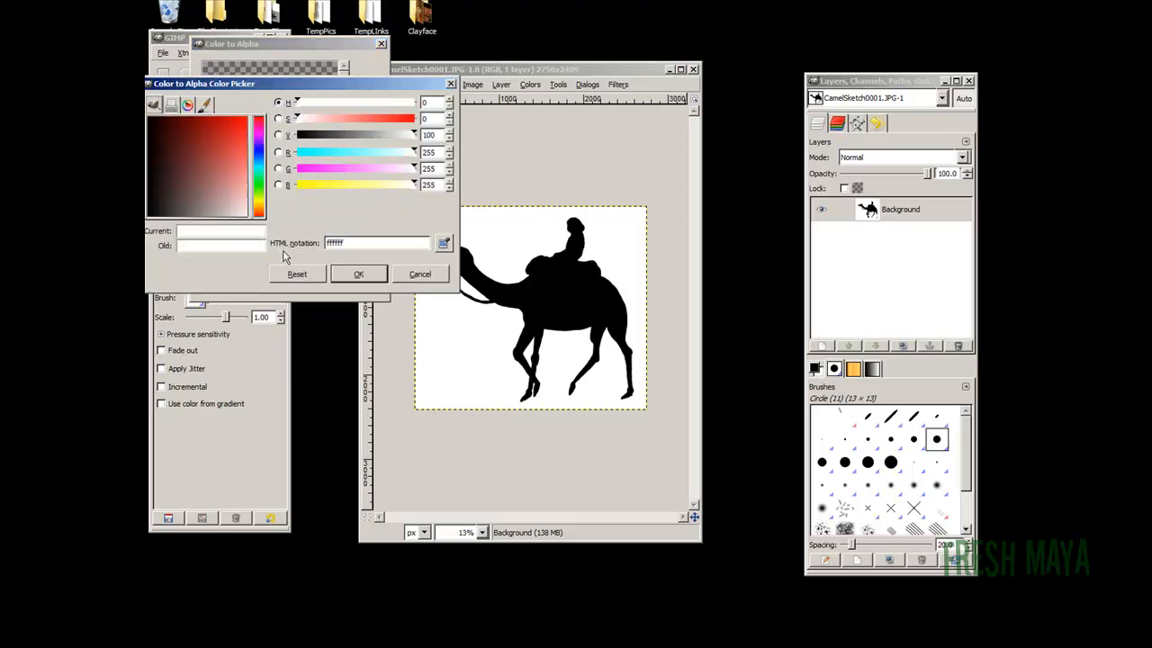
left_click(358, 273)
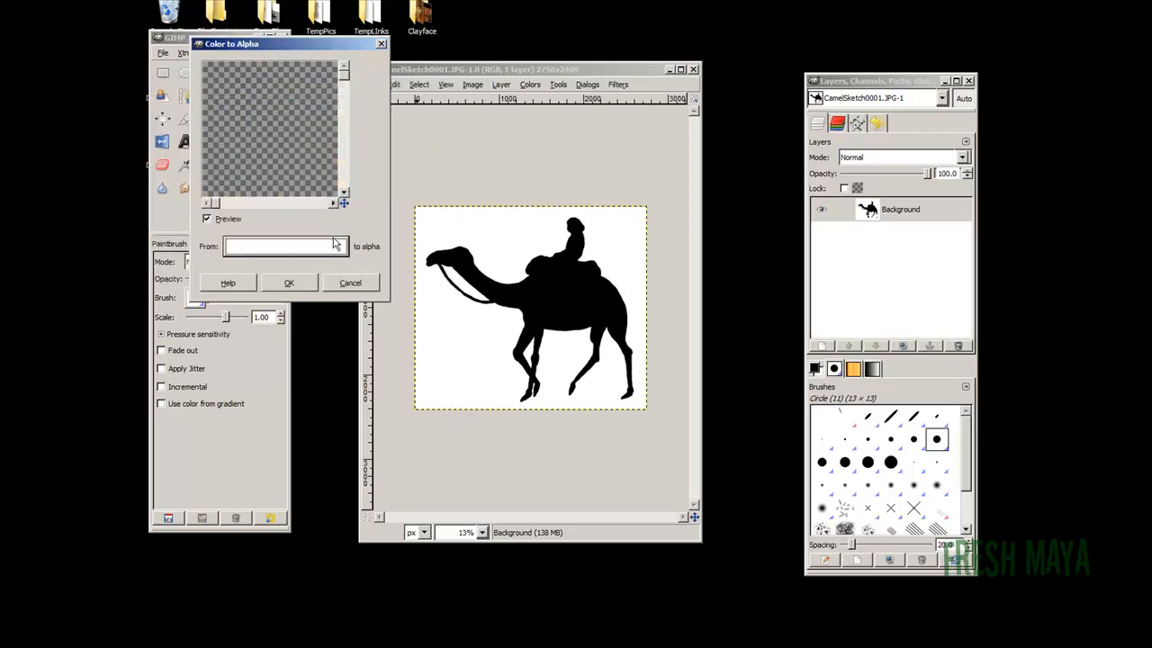
left_click_drag(346, 78, 348, 107)
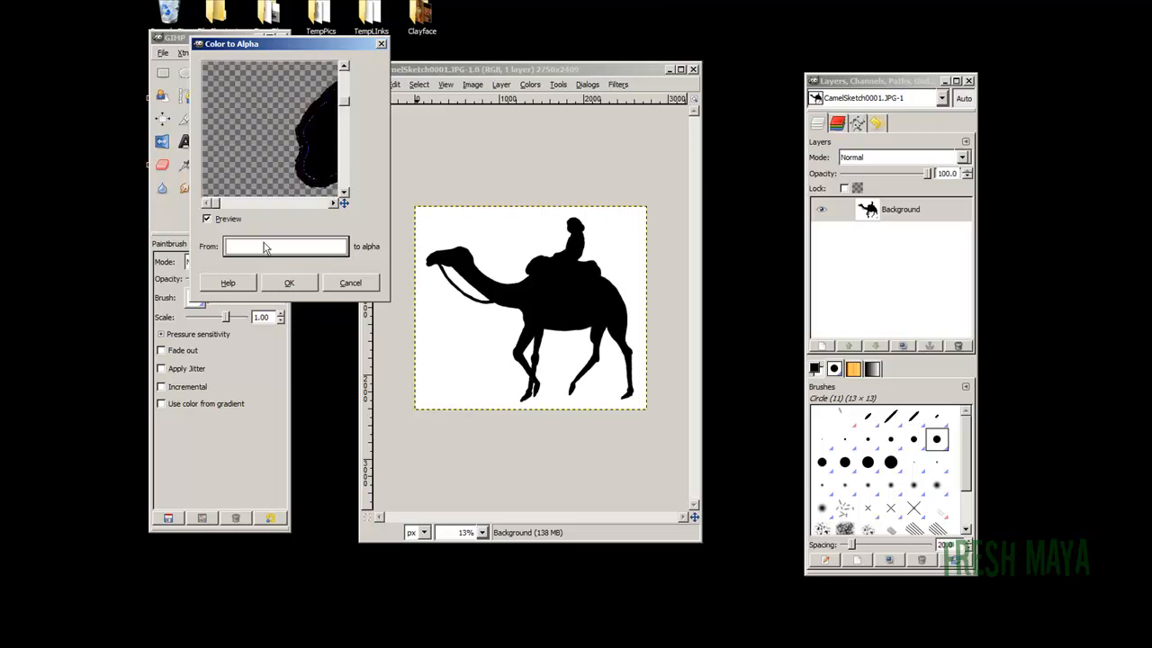
left_click_drag(214, 204, 225, 205)
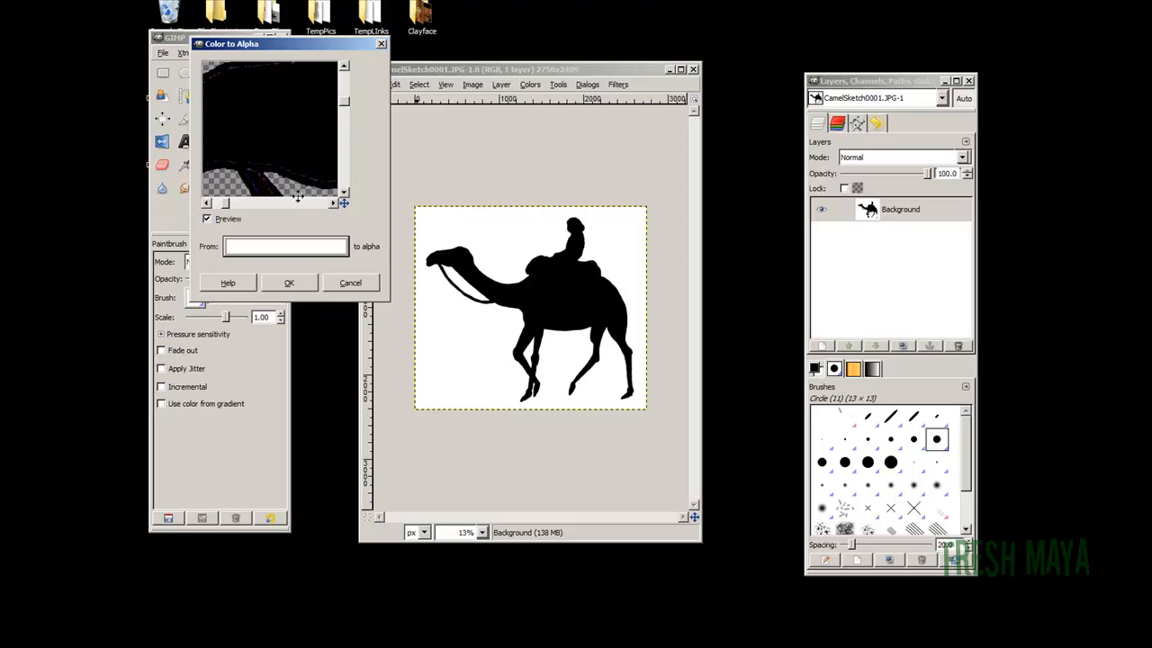
left_click(290, 283)
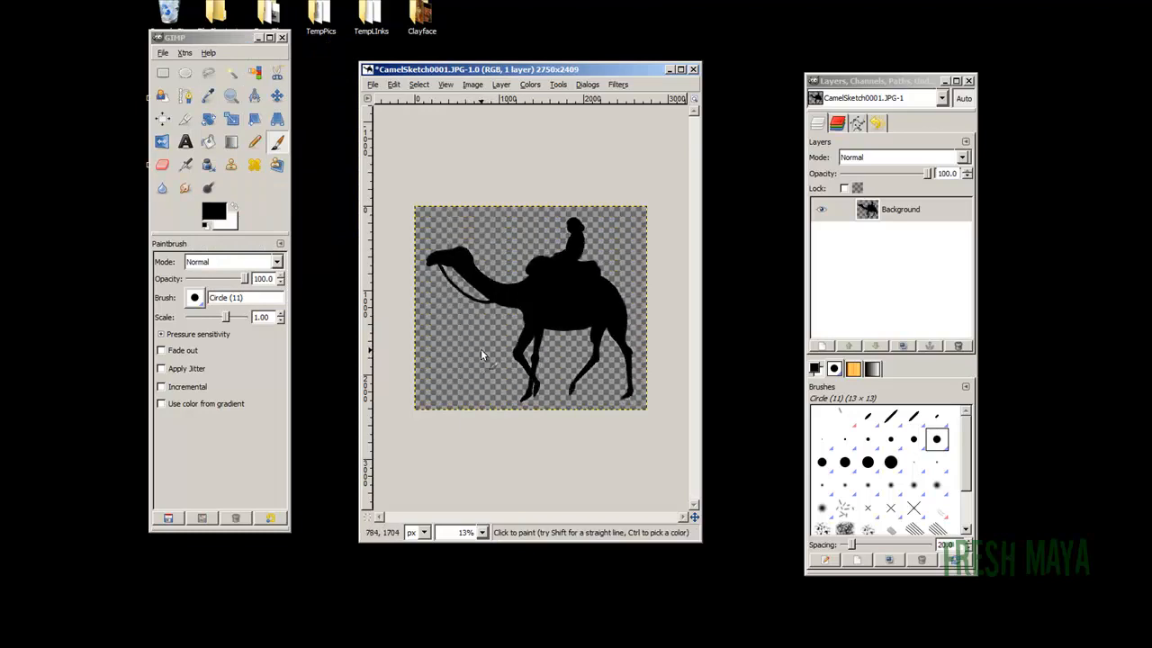
Step: Scale the image proportionally to 800 px wide and view it at 50% zoom
left_click(472, 85)
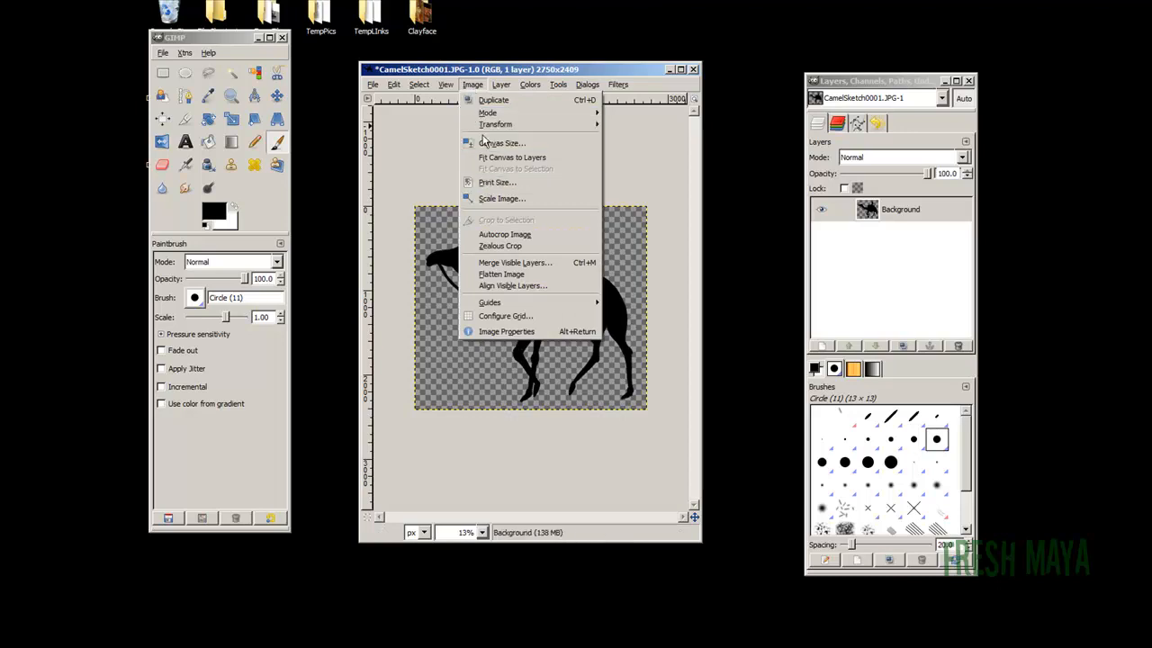
left_click(490, 199)
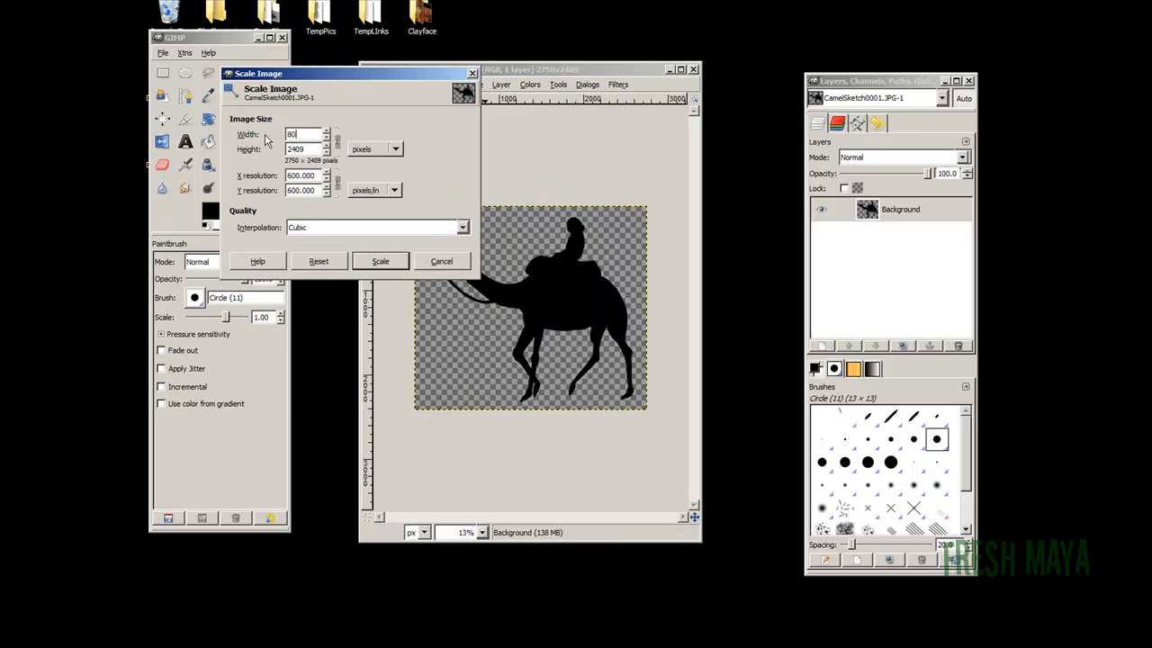
left_click(316, 148)
left_click(380, 262)
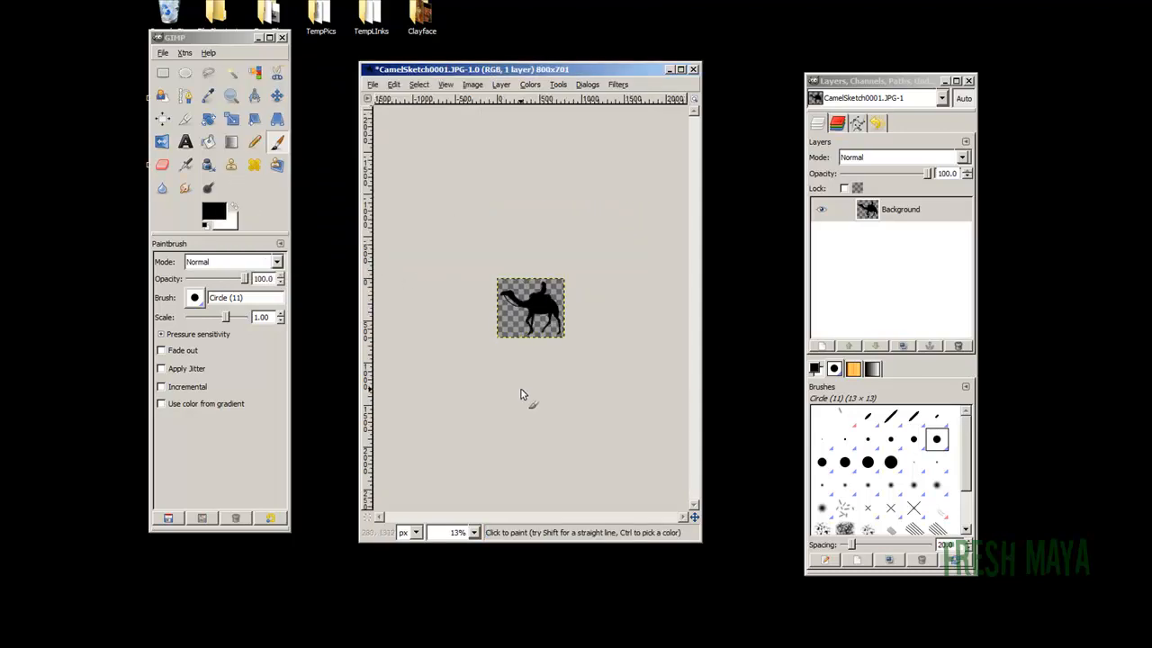
left_click(474, 532)
left_click(470, 606)
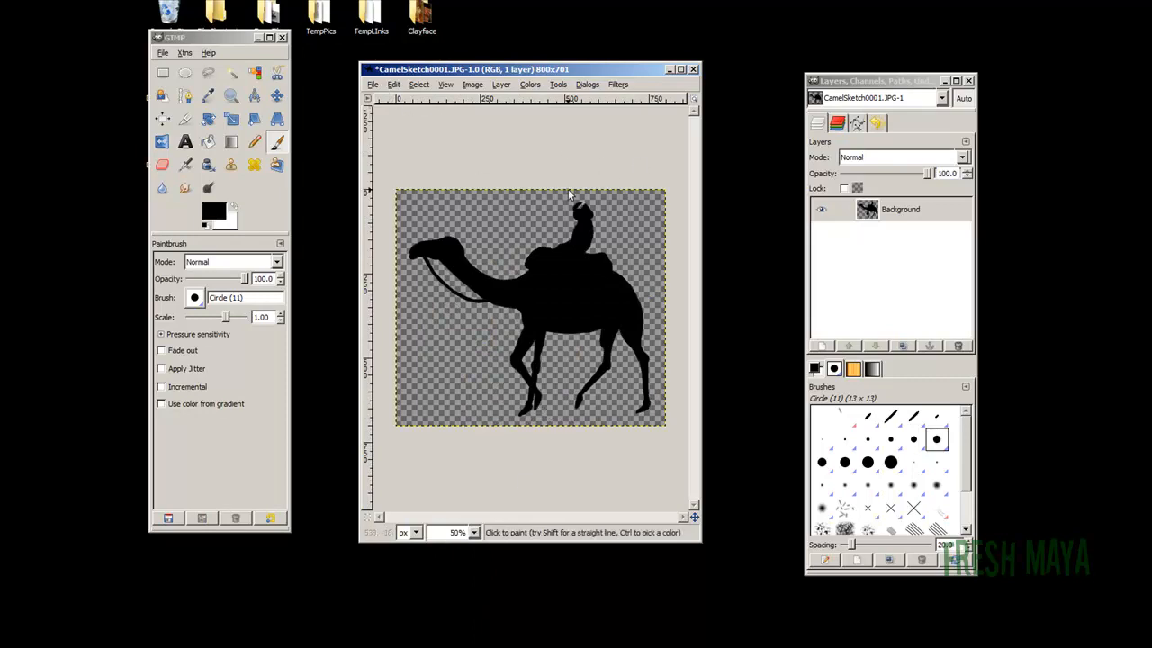
Step: Try flattening the image, and undo the flattening
left_click(471, 87)
left_click(471, 85)
left_click(472, 85)
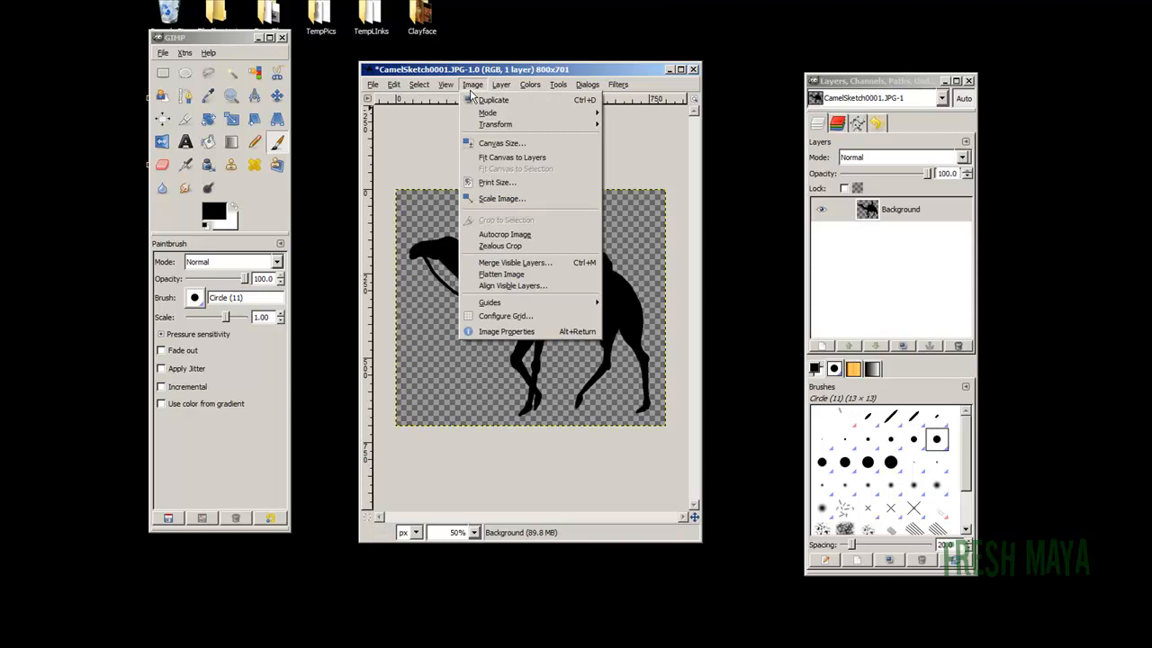
left_click(500, 274)
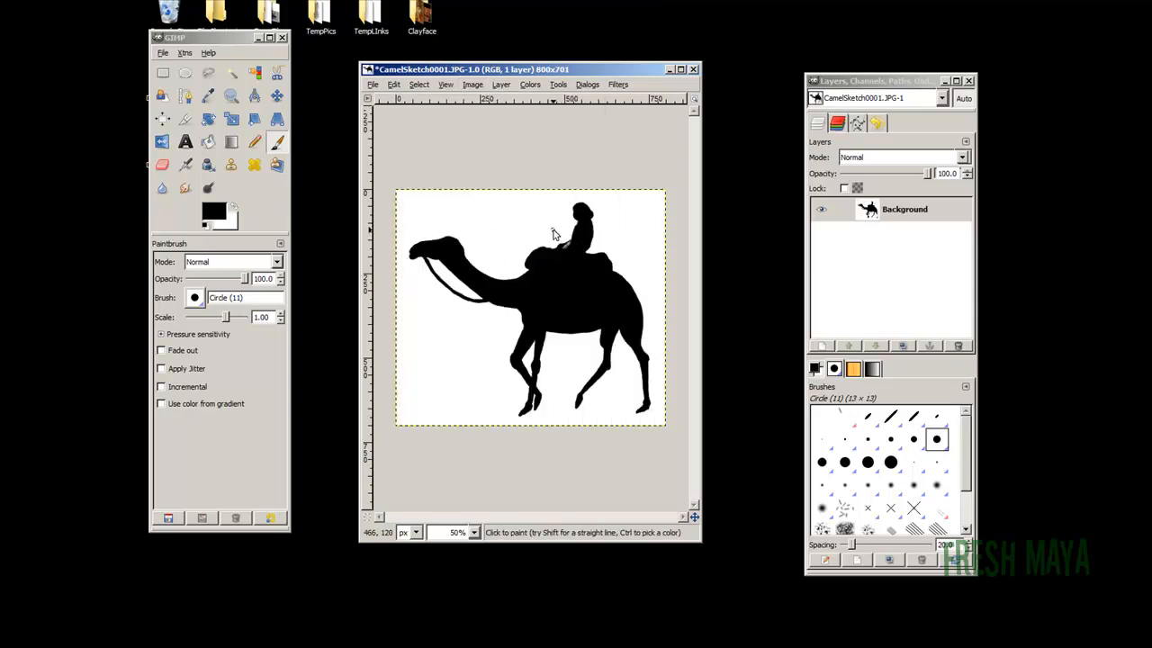
key("ctrl+z")
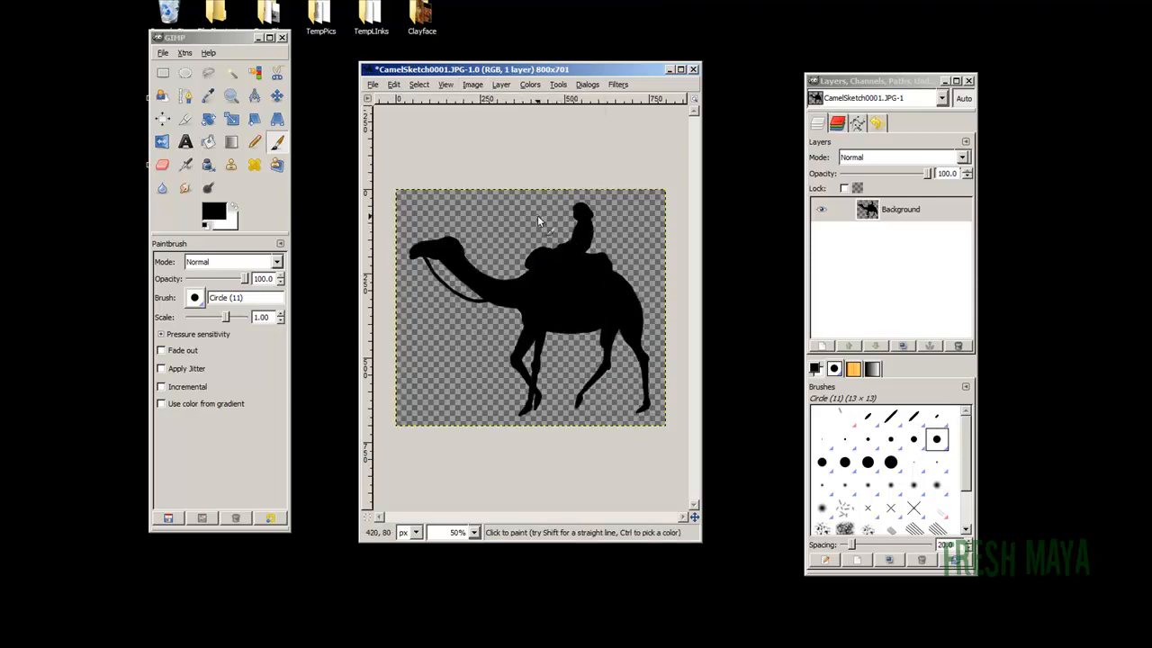
Step: Save the image as CamelSketch.png in the Pictures folder with the current PNG options
left_click(373, 85)
left_click(415, 208)
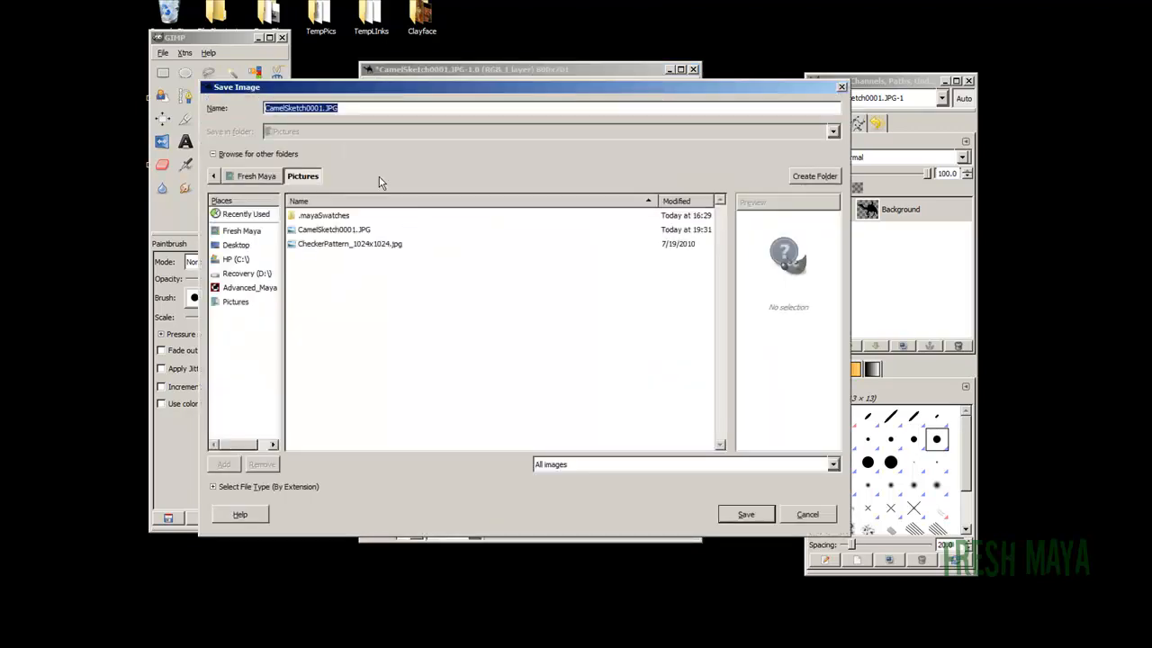
left_click(343, 109)
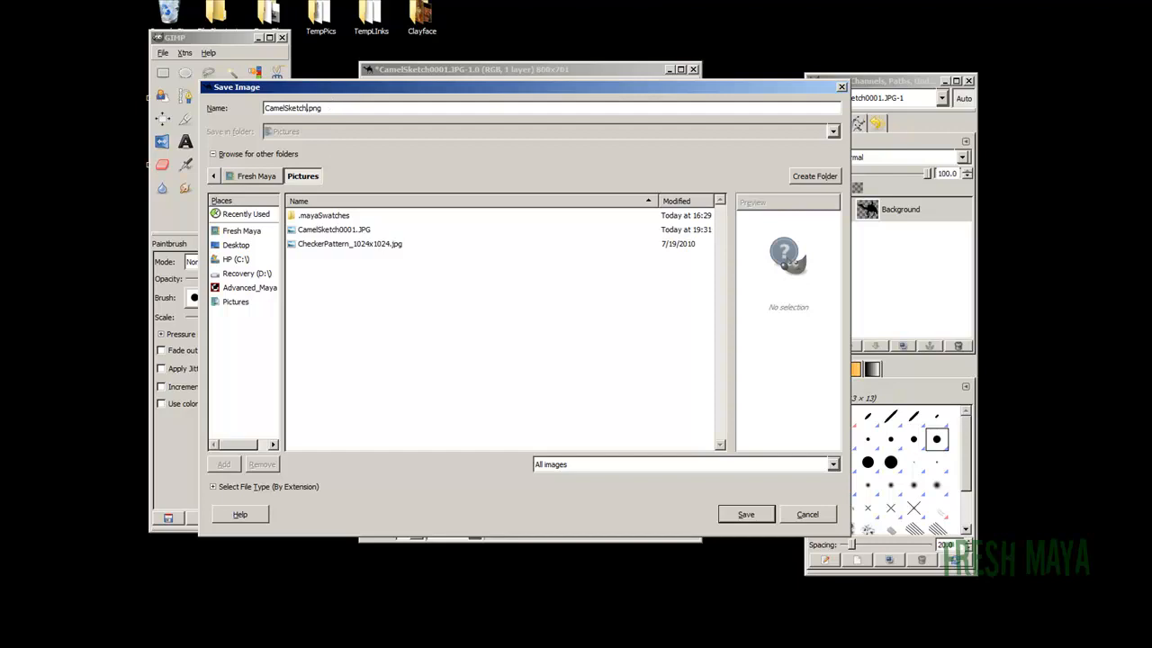
left_click(757, 520)
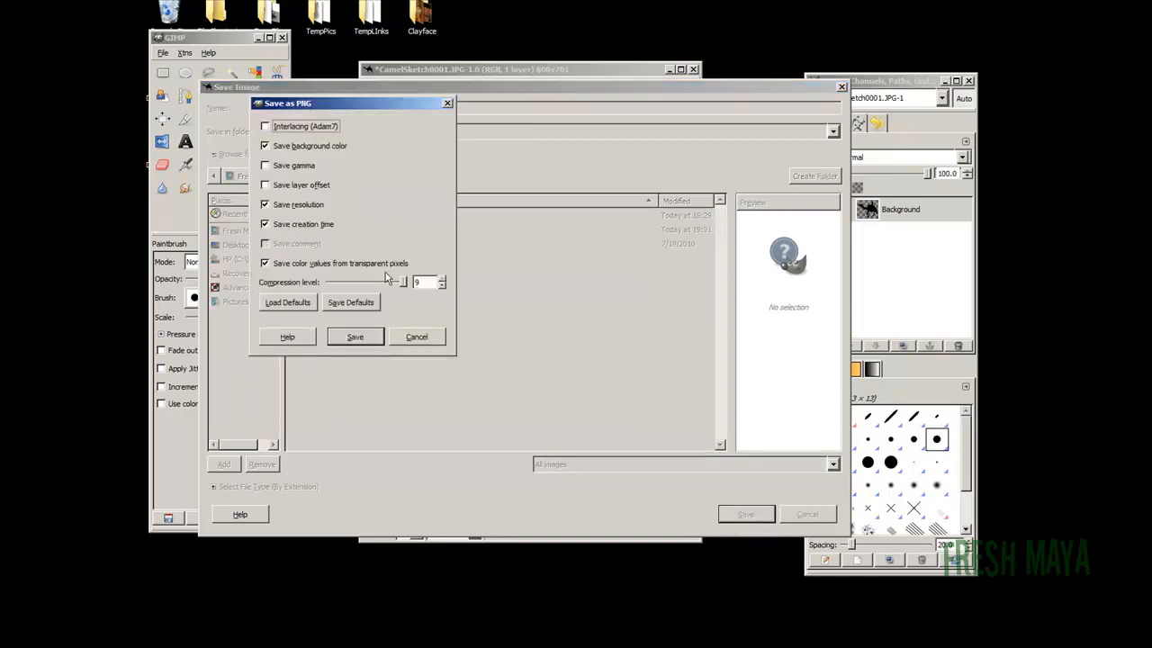
left_click(367, 339)
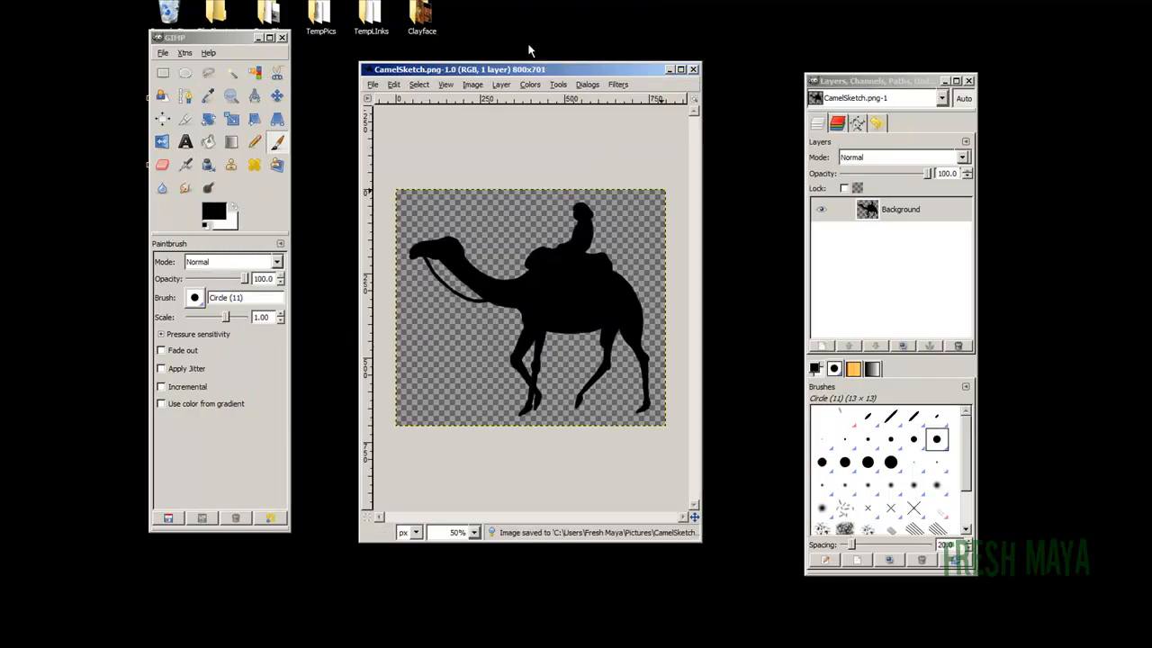
Step: Switch from GIMP to the desert scene in Maya and display the Channel Box
left_click(283, 37)
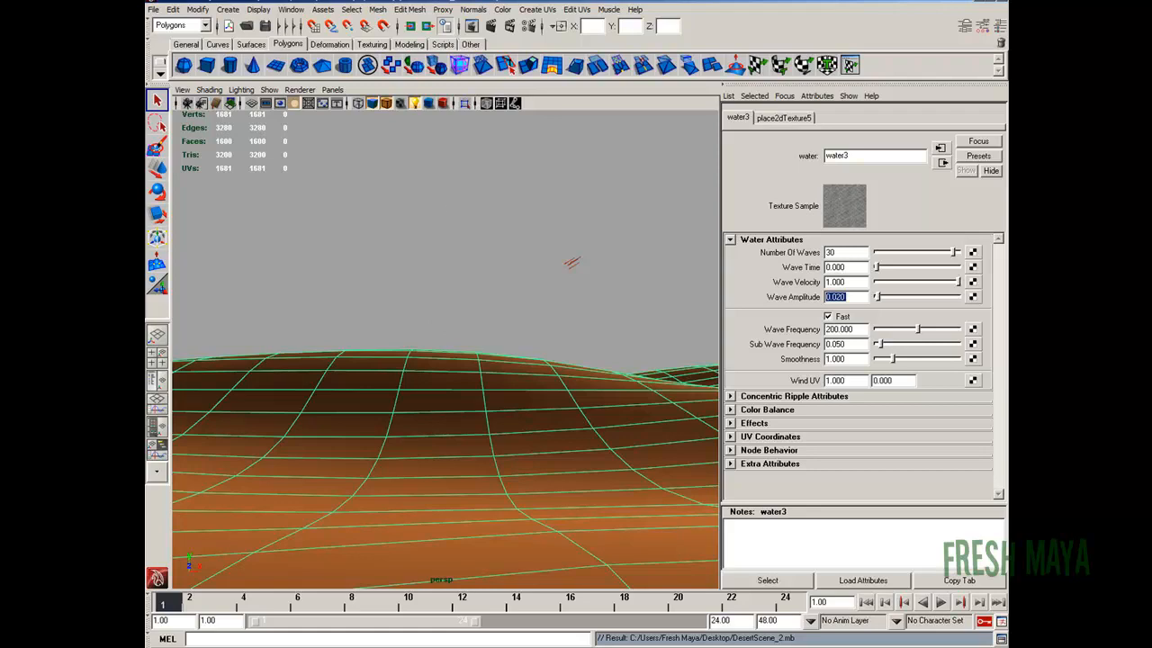
left_click(378, 10)
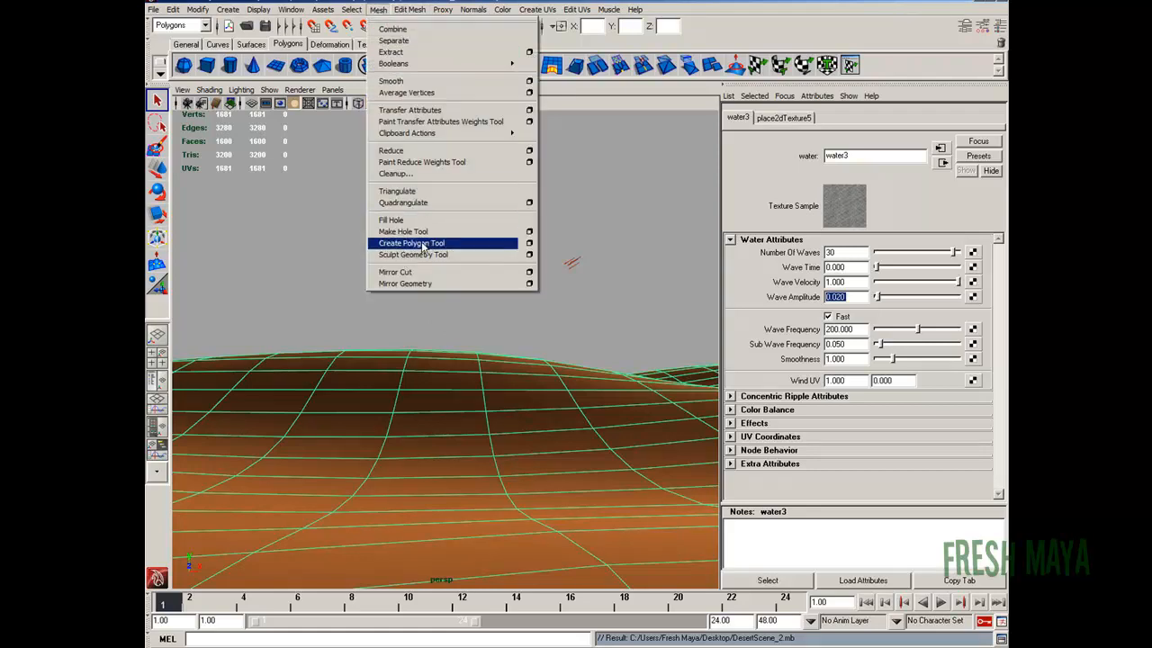
left_click(375, 10)
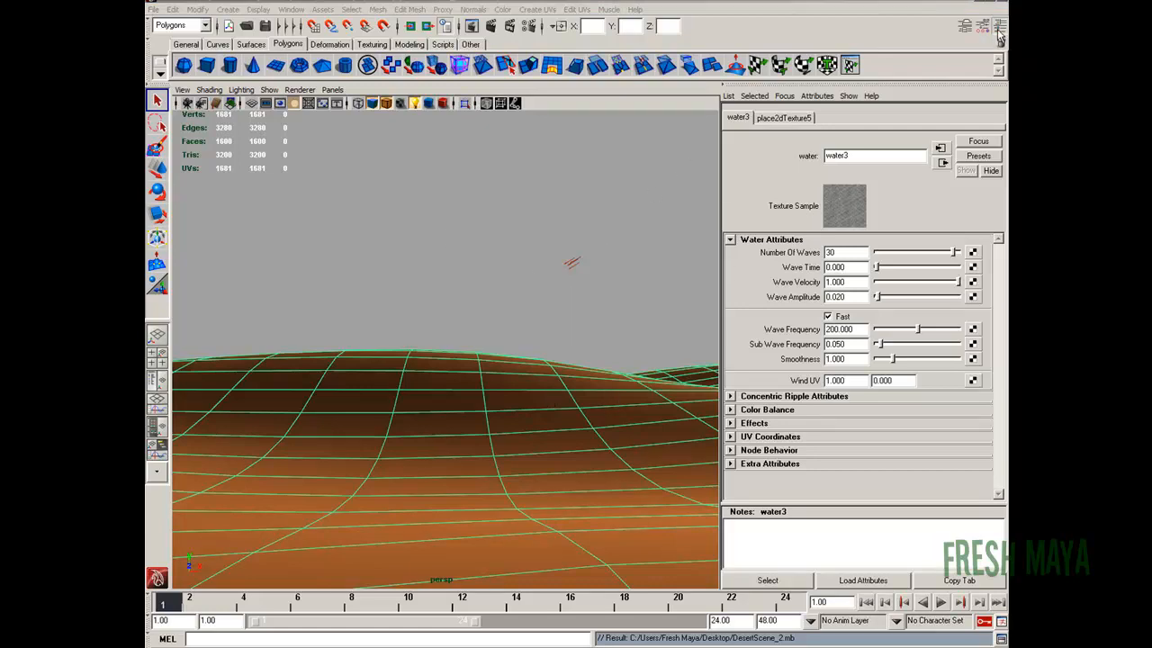
left_click(997, 25)
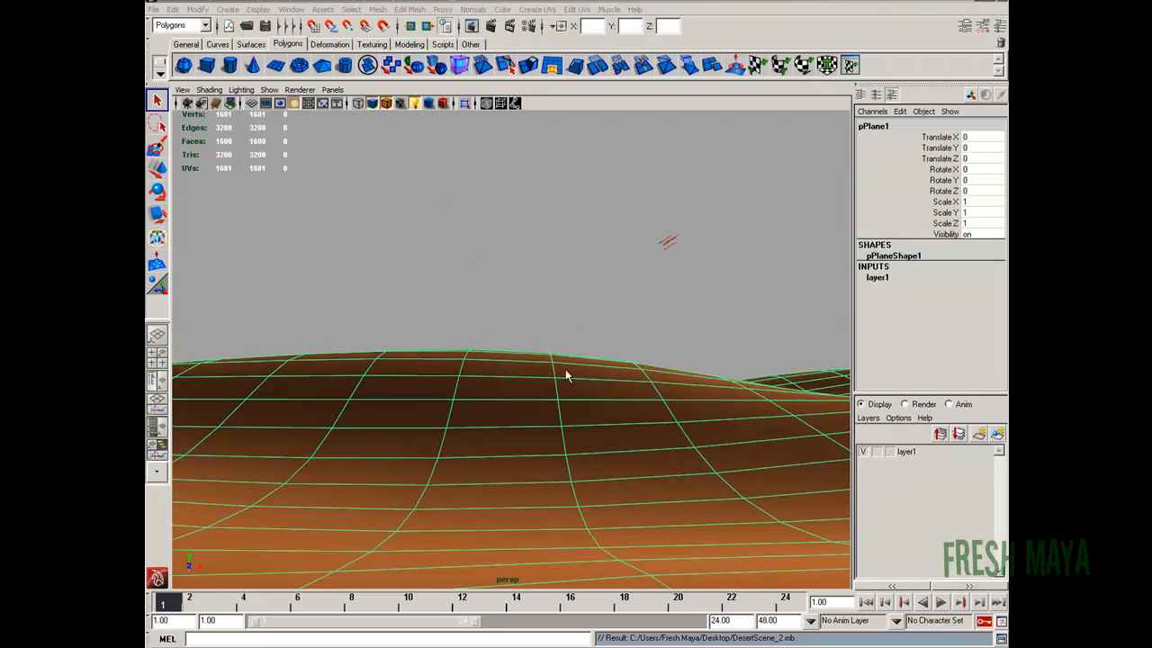
Step: Check the pixel dimensions of the CamelSketch file in the Pictures folder
key("super")
left_click(355, 304)
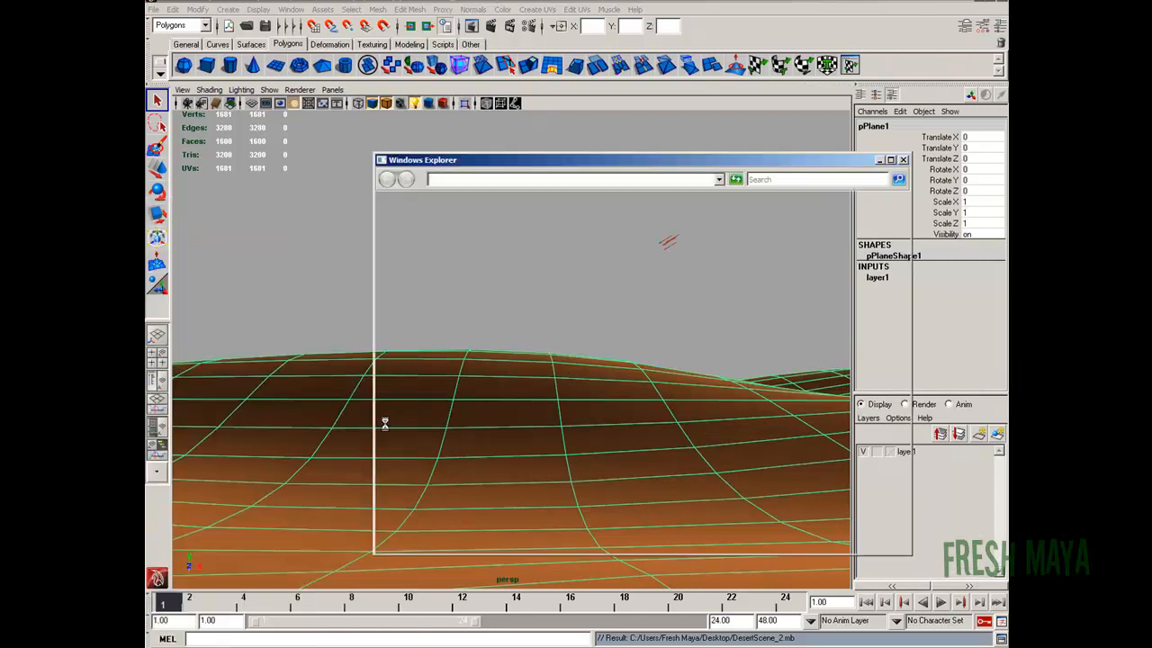
left_click(604, 269)
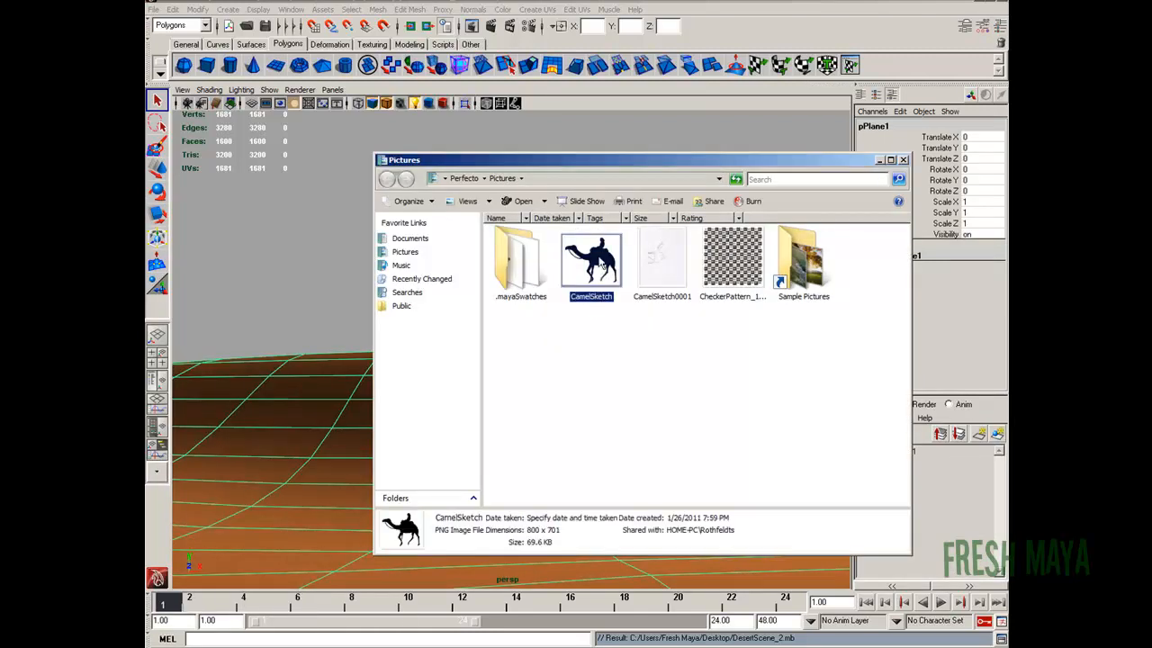
left_click(904, 161)
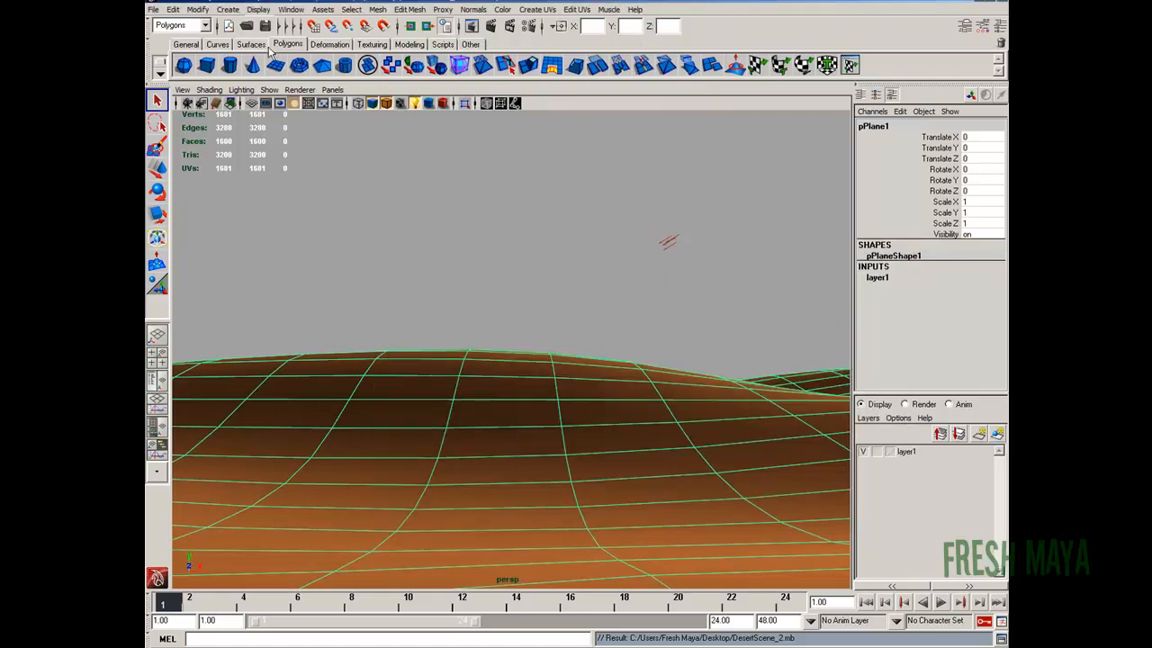
Step: Open the polygon plane creation options and set the width to 800 and the height to 701
left_click(232, 10)
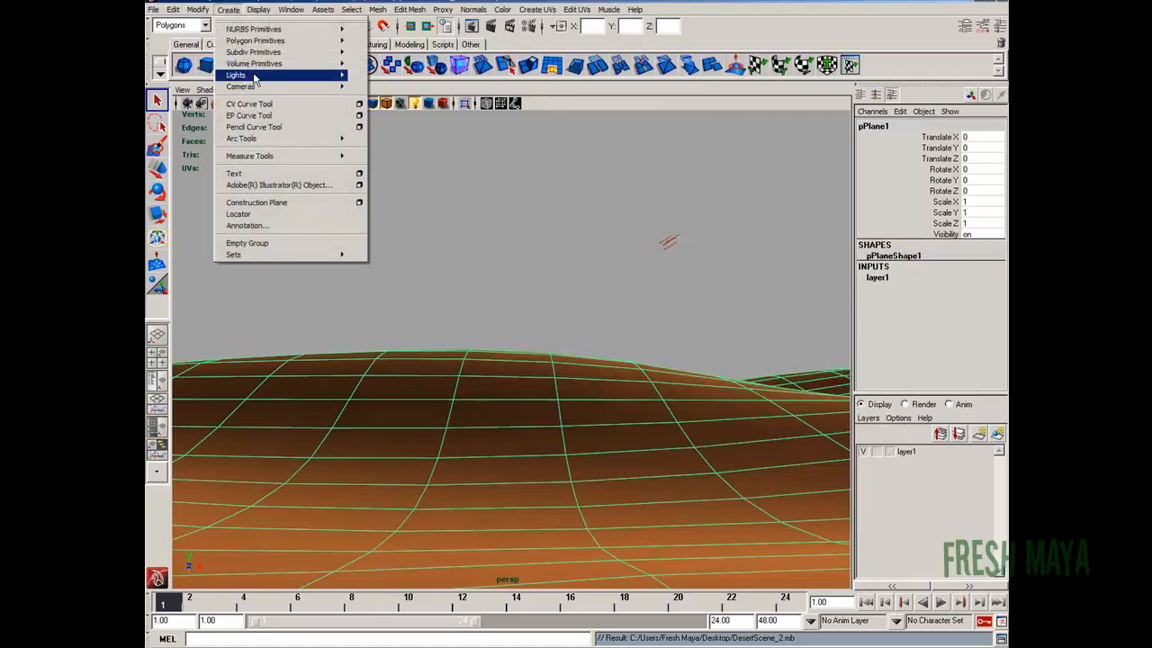
mouse_move(335, 42)
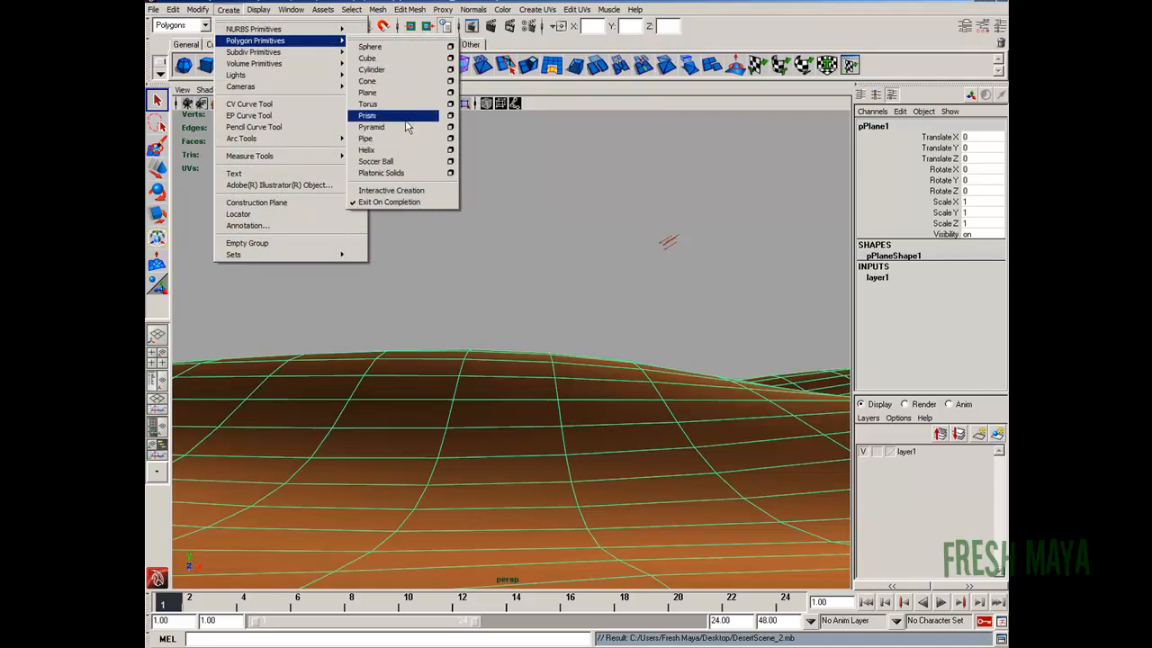
left_click(450, 93)
left_click_drag(671, 149, 572, 151)
type("800")
left_click_drag(664, 163, 574, 159)
type("700")
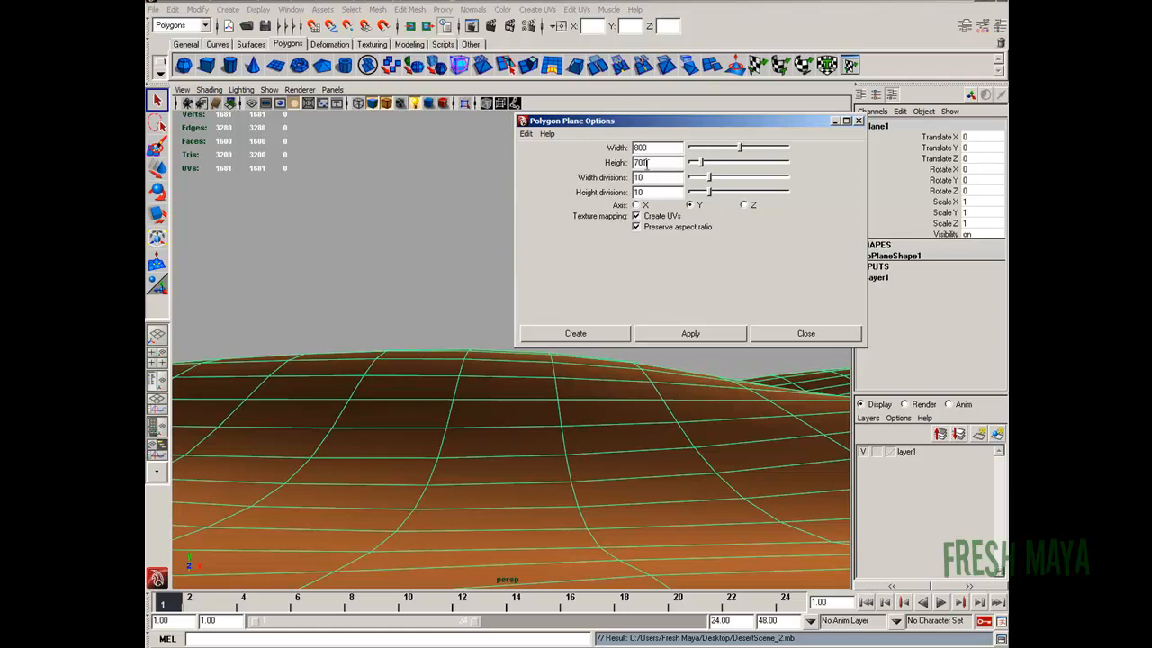
Step: Create the polygon plane with width 8, height 7.01, and 2 divisions in both width and height
double_click(658, 148)
type("8")
double_click(665, 163)
type("7")
double_click(655, 178)
type("2")
double_click(652, 193)
type("2")
key("Return")
left_click(612, 335)
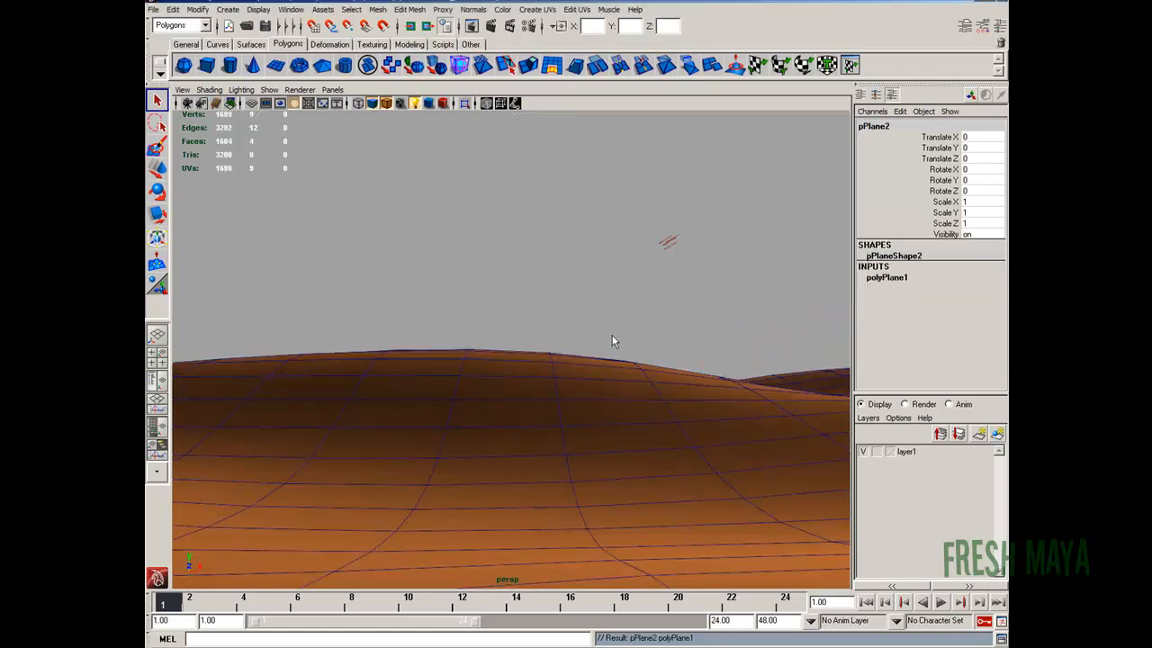
Step: Stand the new plane upright by setting its Rotate X to 90
left_click(893, 277)
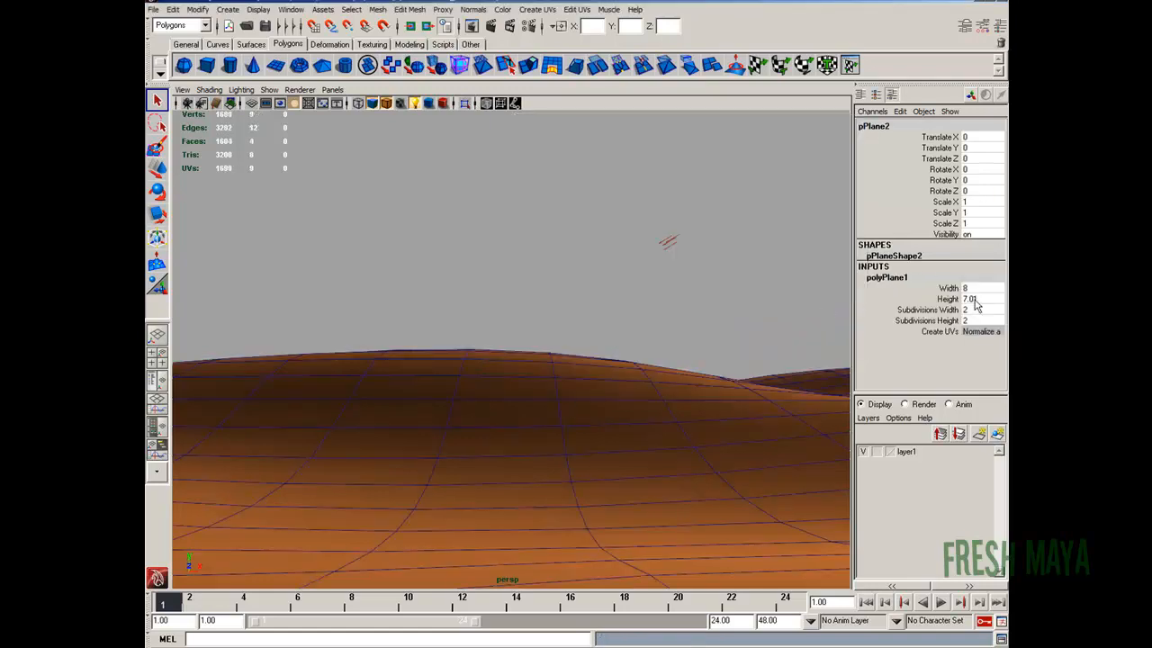
double_click(970, 171)
key("Return")
left_click(943, 169)
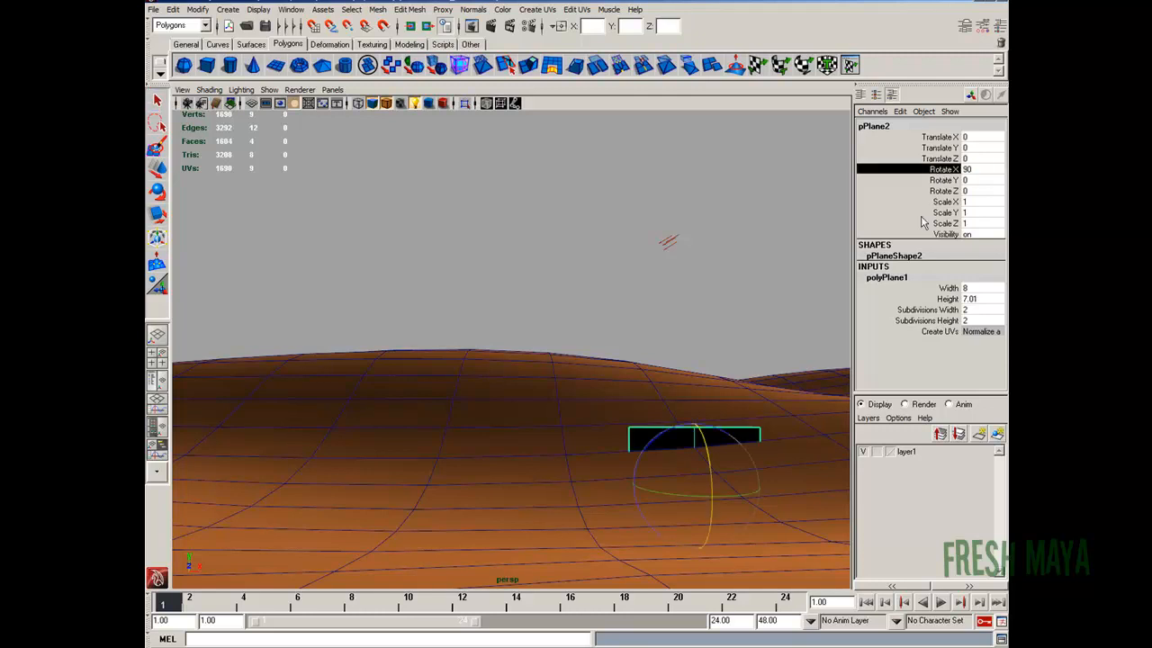
Step: Move the upright plane onto the dune crest, to about X -15.03, Y 11.81, Z -23.96
left_click(743, 433)
key("w")
left_click_drag(694, 437, 680, 268)
left_click_drag(721, 328, 561, 384, "alt")
middle_click_drag(548, 384, 910, 316, "alt")
left_click_drag(398, 347, 523, 338)
Step: Examine the plane's placement on the dune from several angles and distances
left_click_drag(435, 351, 577, 236, "alt")
mouse_move(481, 313)
left_mouse_down("alt")
mouse_move(567, 296)
mouse_move(470, 307)
left_mouse_up("alt")
middle_click_drag(480, 288, 512, 375, "alt")
right_click_drag(511, 375, 630, 388, "alt")
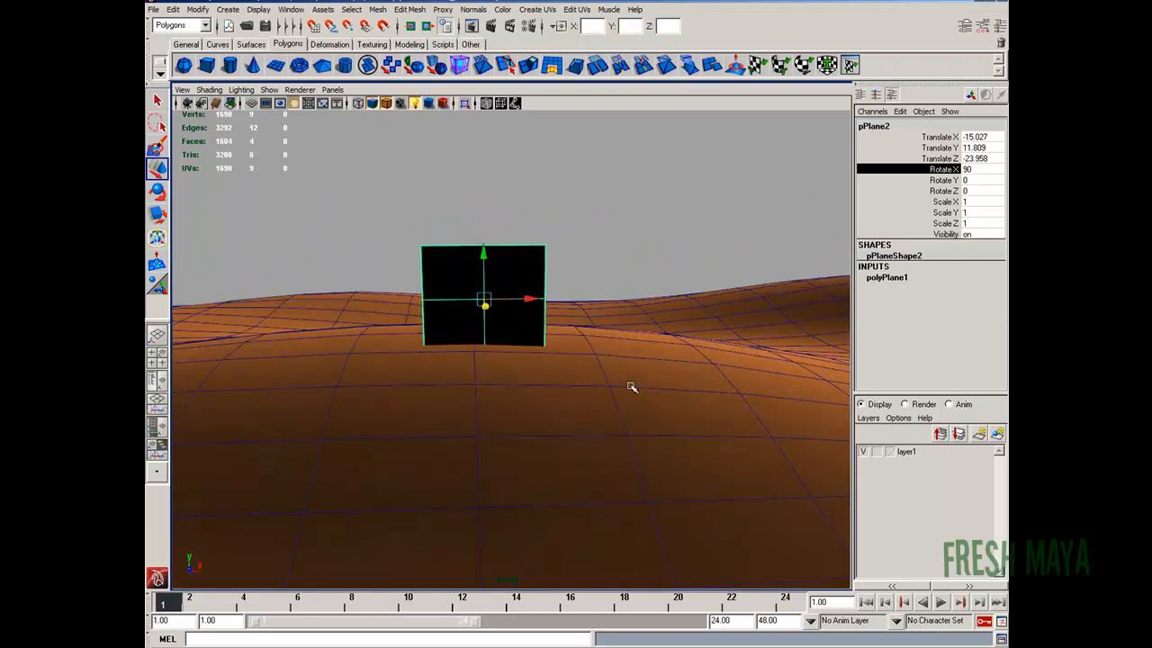
middle_click_drag(630, 388, 663, 367, "alt")
left_click_drag(621, 235, 545, 251, "alt")
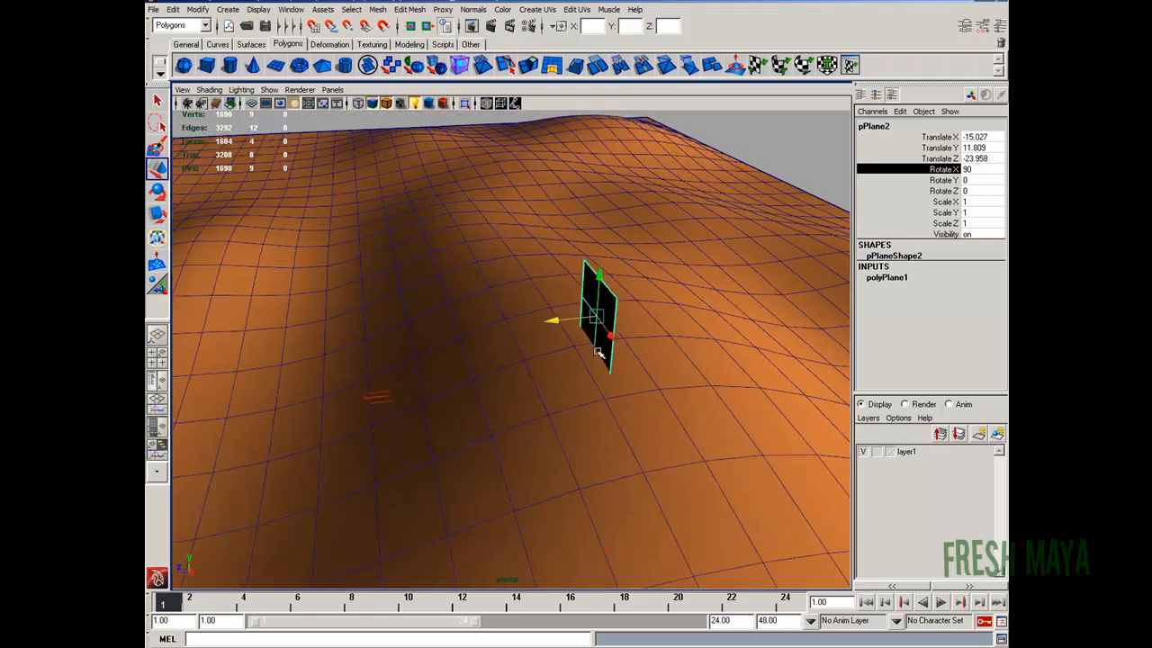
left_click_drag(564, 349, 528, 340, "alt")
right_click_drag(528, 340, 579, 341, "alt")
left_click_drag(579, 341, 527, 323, "alt")
right_click_drag(527, 323, 578, 336, "alt")
left_click_drag(578, 336, 565, 347, "alt")
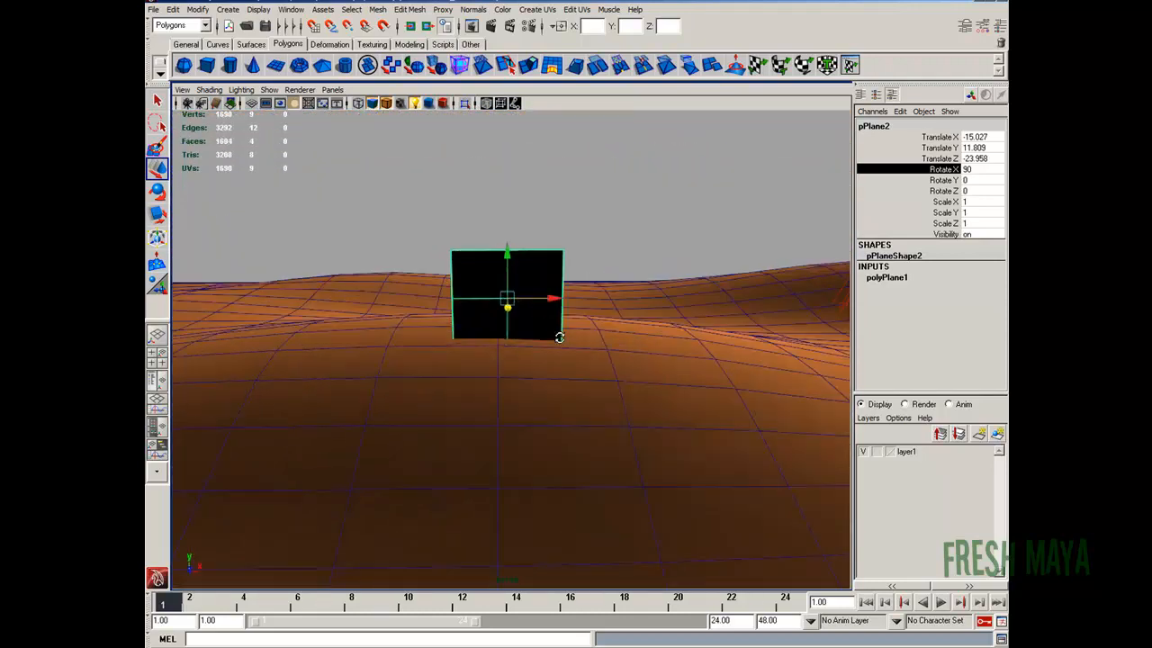
Step: Apply a planar UV mapping projected from the Z axis to the upright plane
left_click(541, 10)
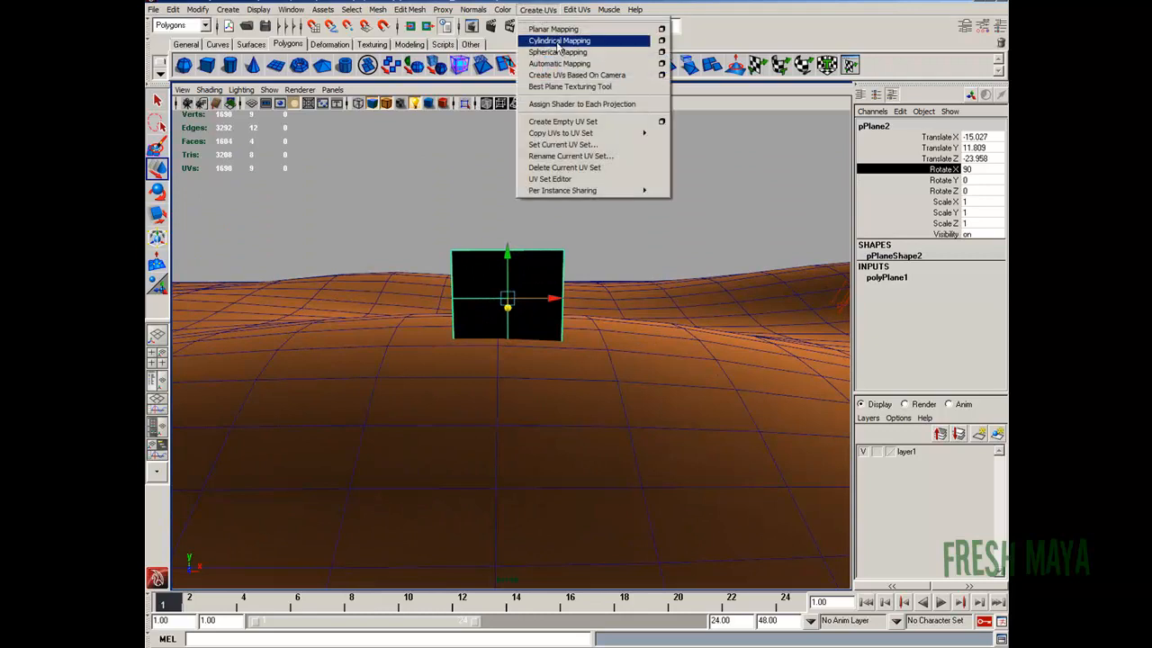
left_click(661, 33)
left_click(623, 206)
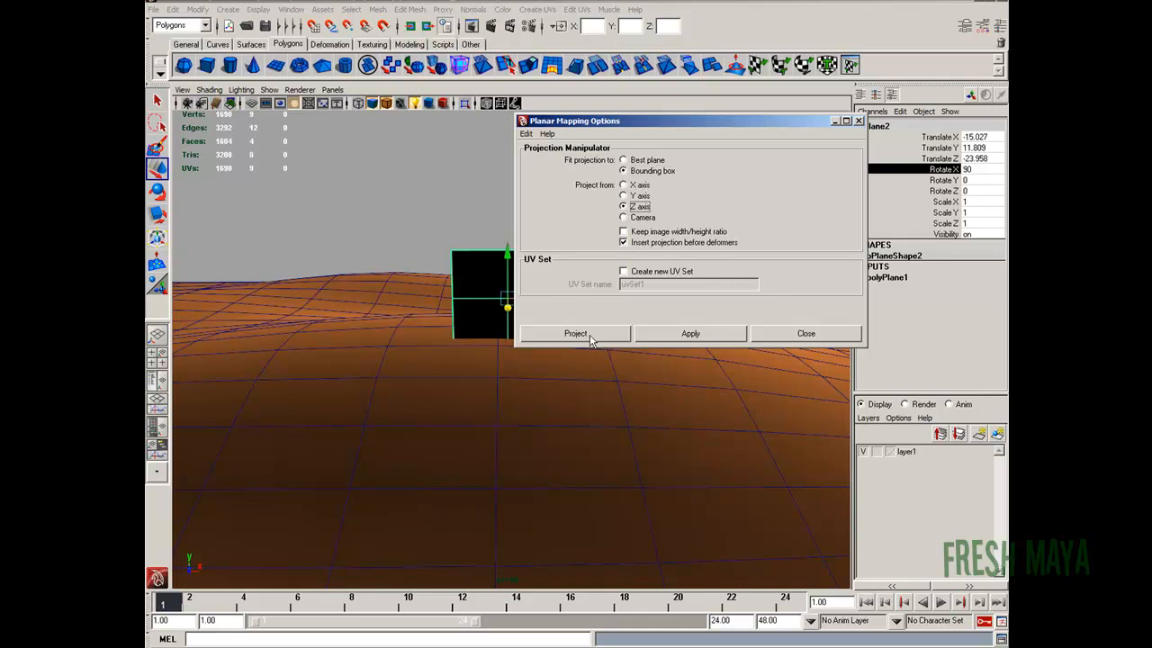
left_click(590, 338)
Step: Assign a new Lambert material to the upright plane and name it shdr_Camel
left_click_drag(591, 334, 491, 378, "alt")
left_click(528, 309)
right_click(485, 306)
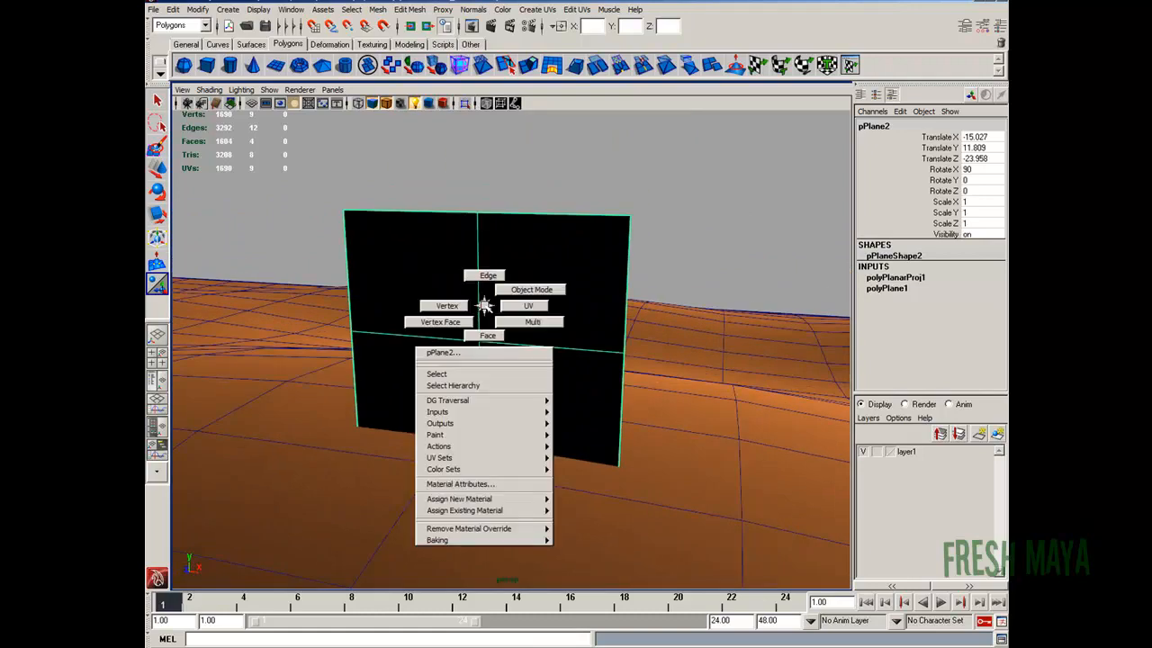
mouse_move(492, 502)
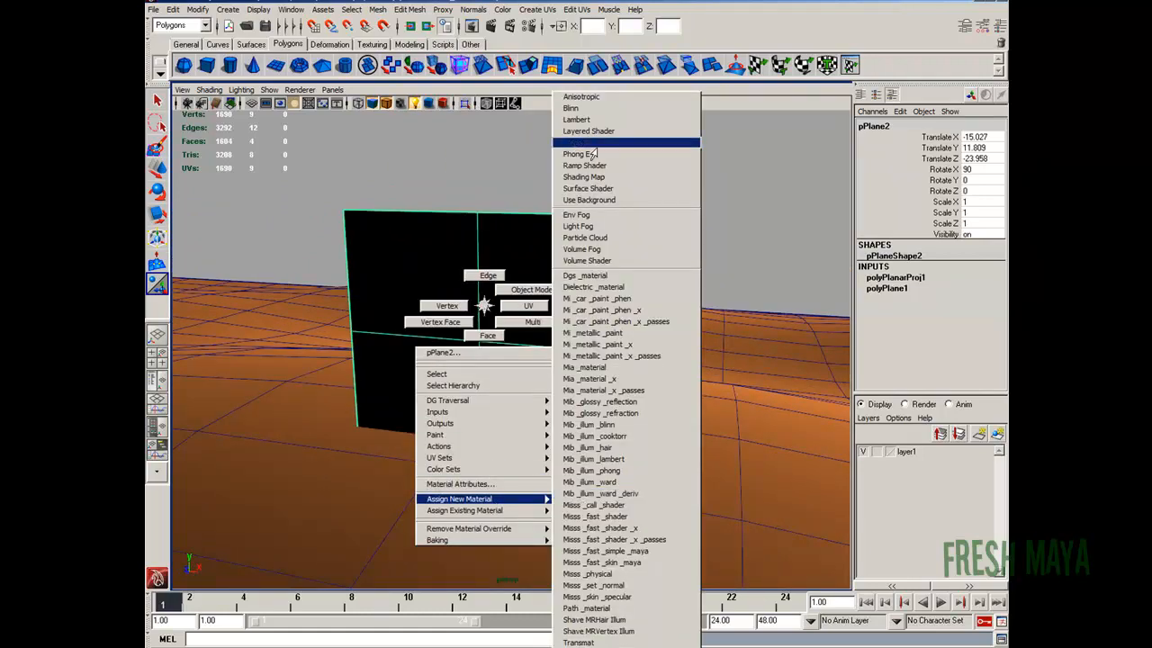
left_click(576, 119)
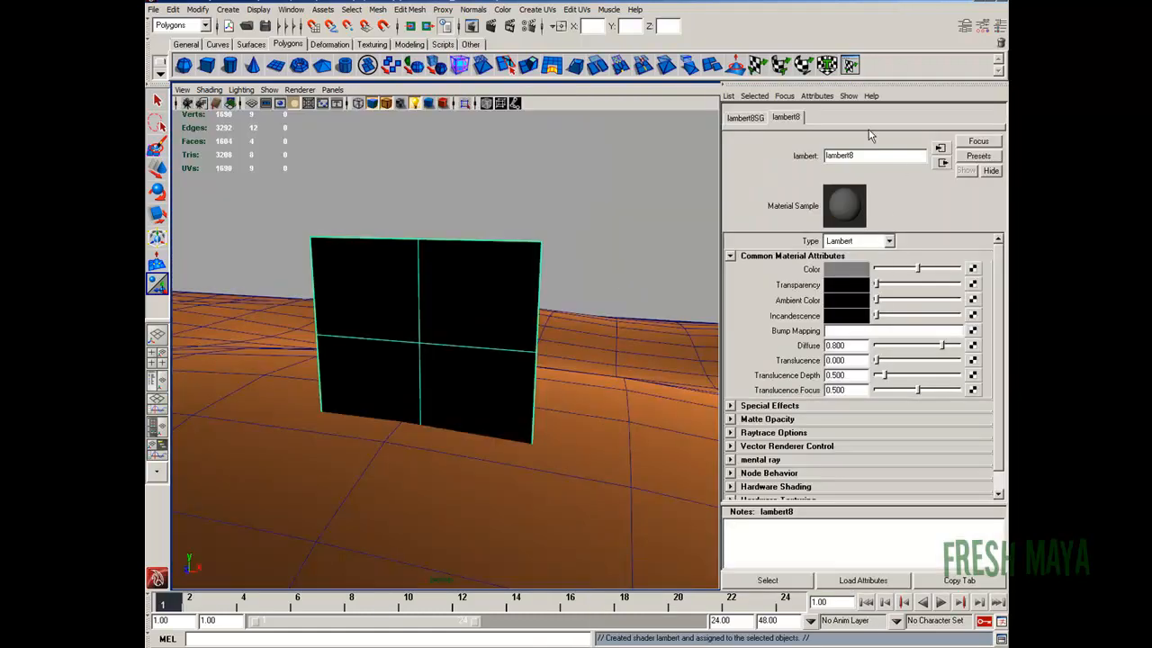
double_click(869, 157)
type("shdr_Camel")
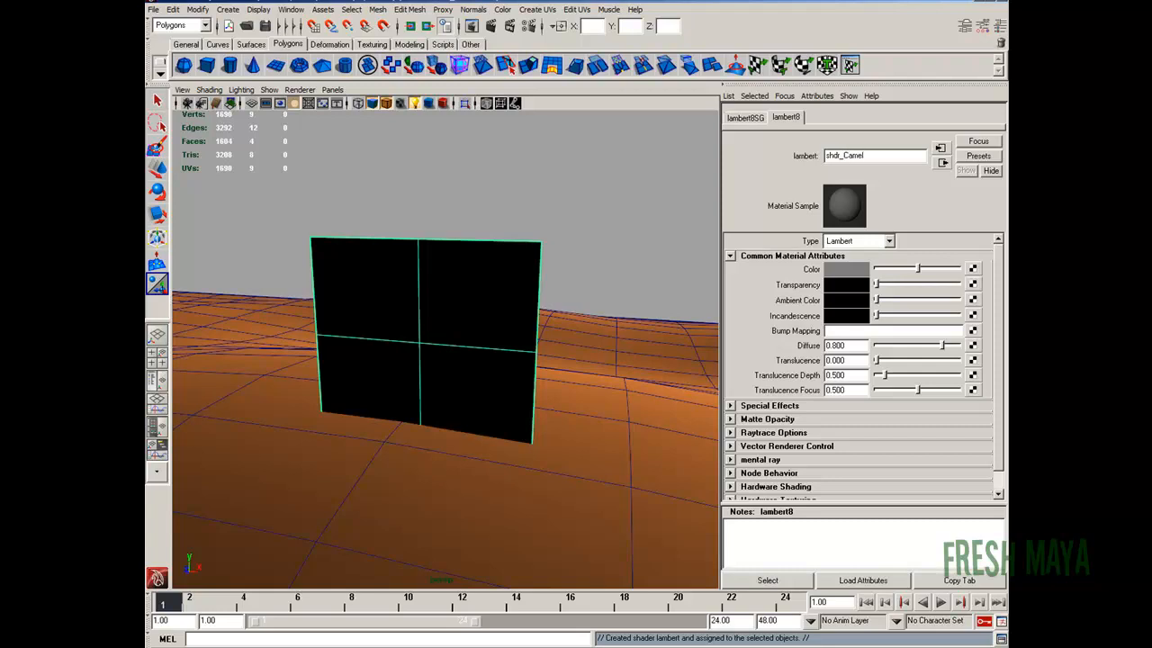
key("Return")
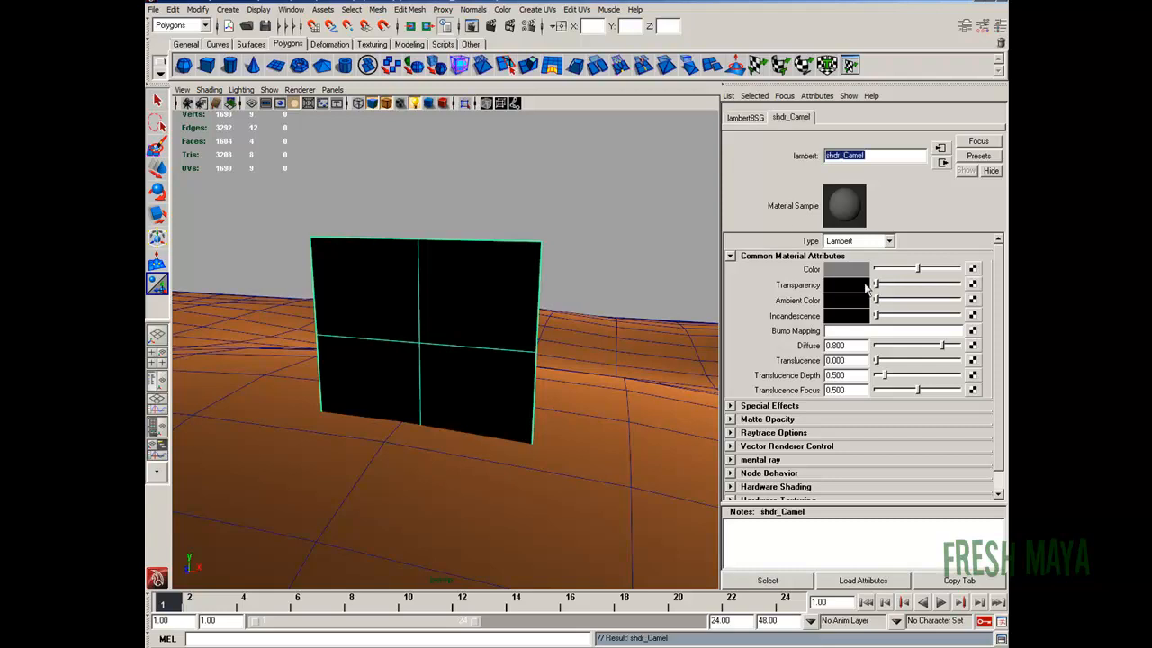
Step: Map shdr_Camel's color to a File texture and load the CamelSketch image from the Pictures folder
left_click(973, 269)
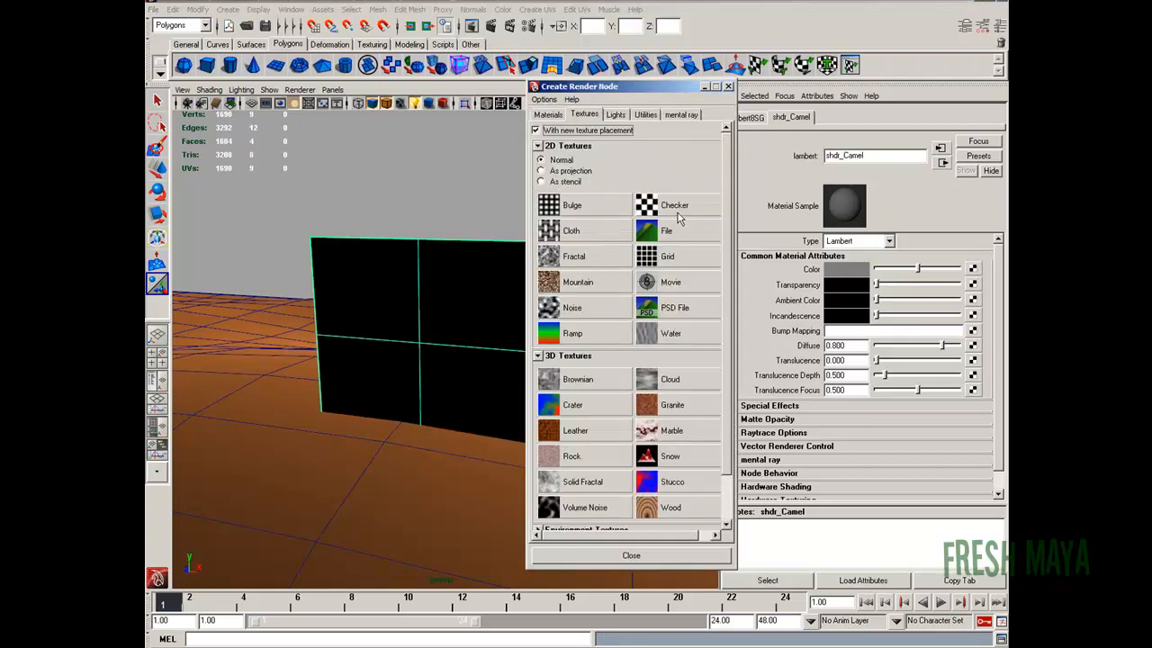
left_click(664, 231)
left_click(973, 304)
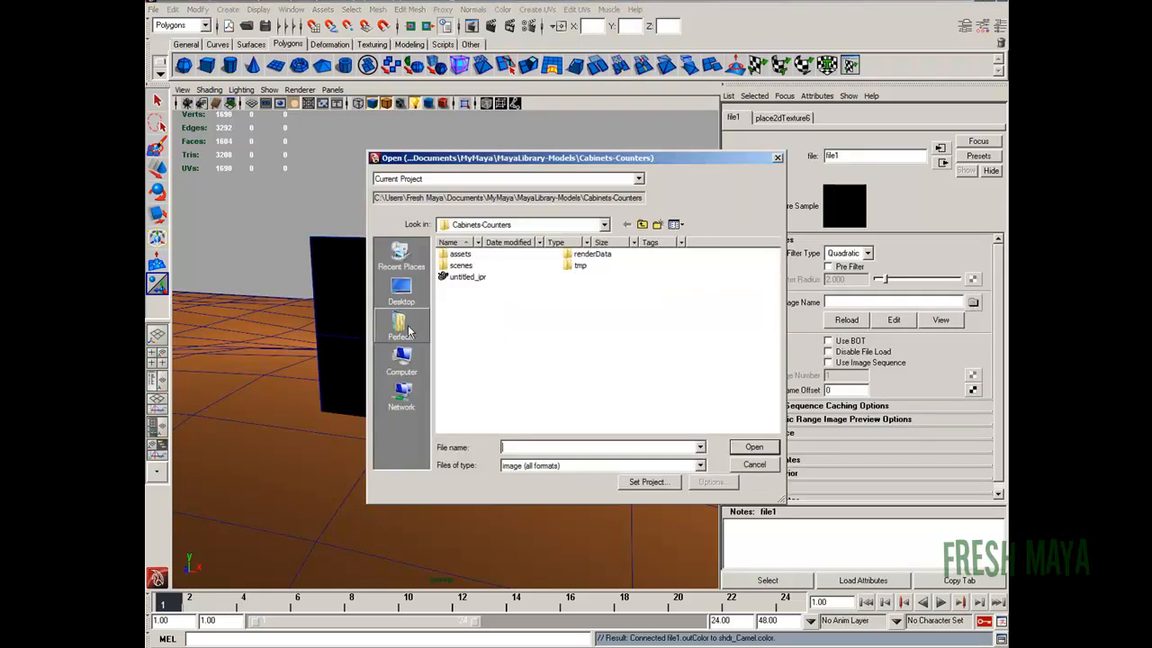
left_click(409, 331)
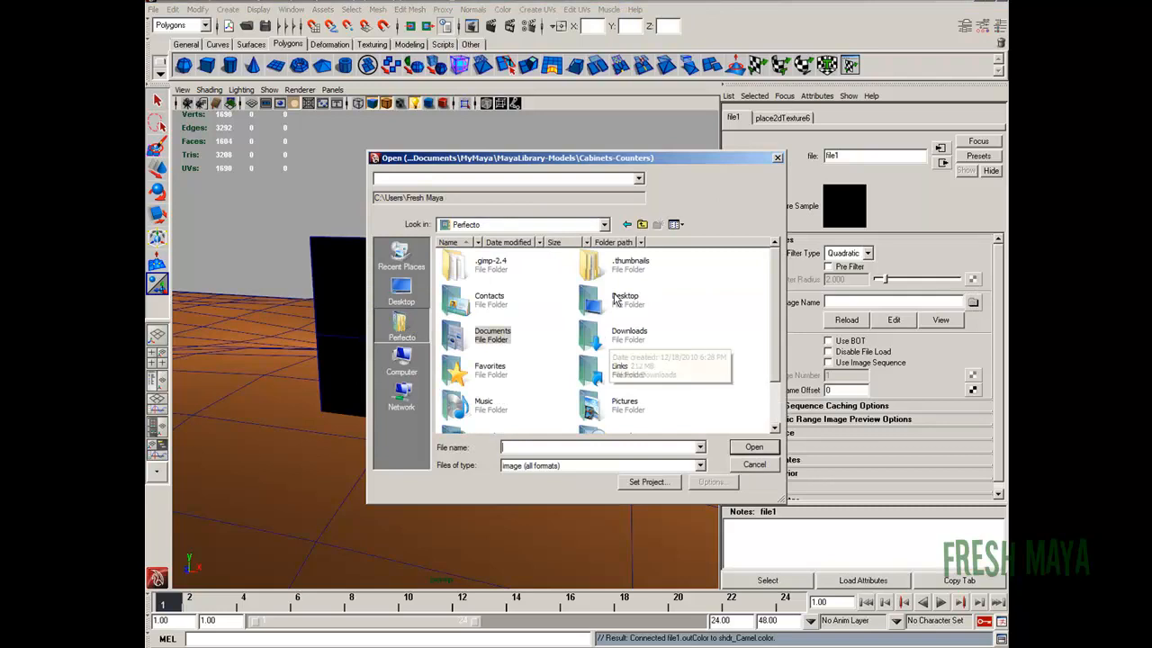
double_click(596, 410)
left_click(552, 275)
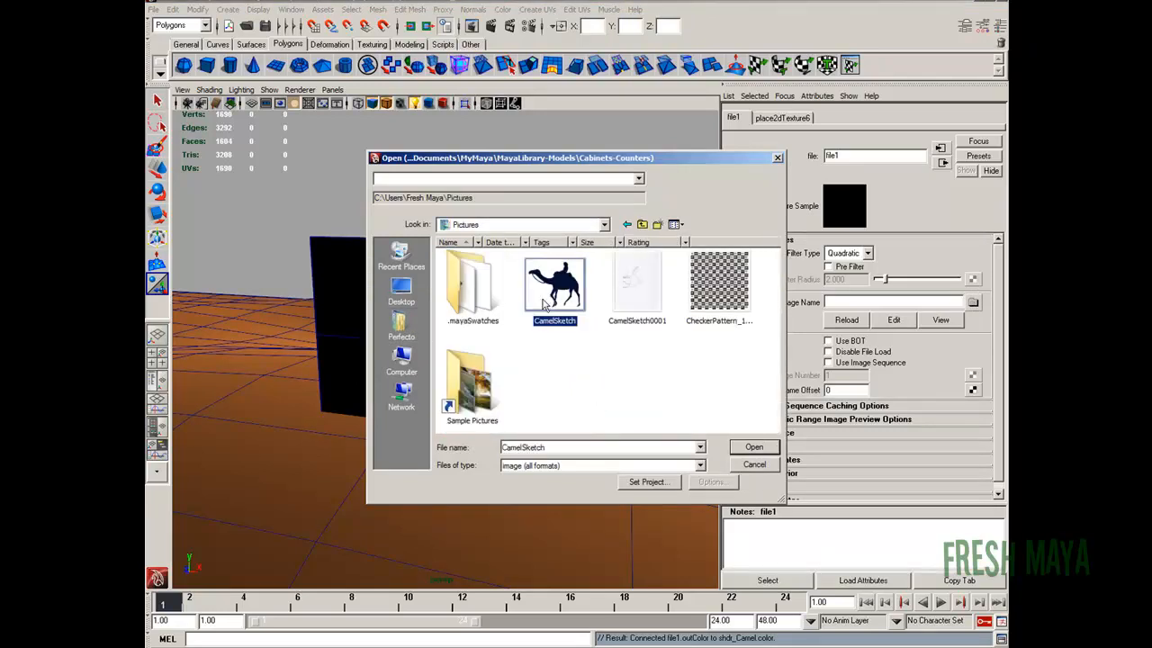
left_click(754, 447)
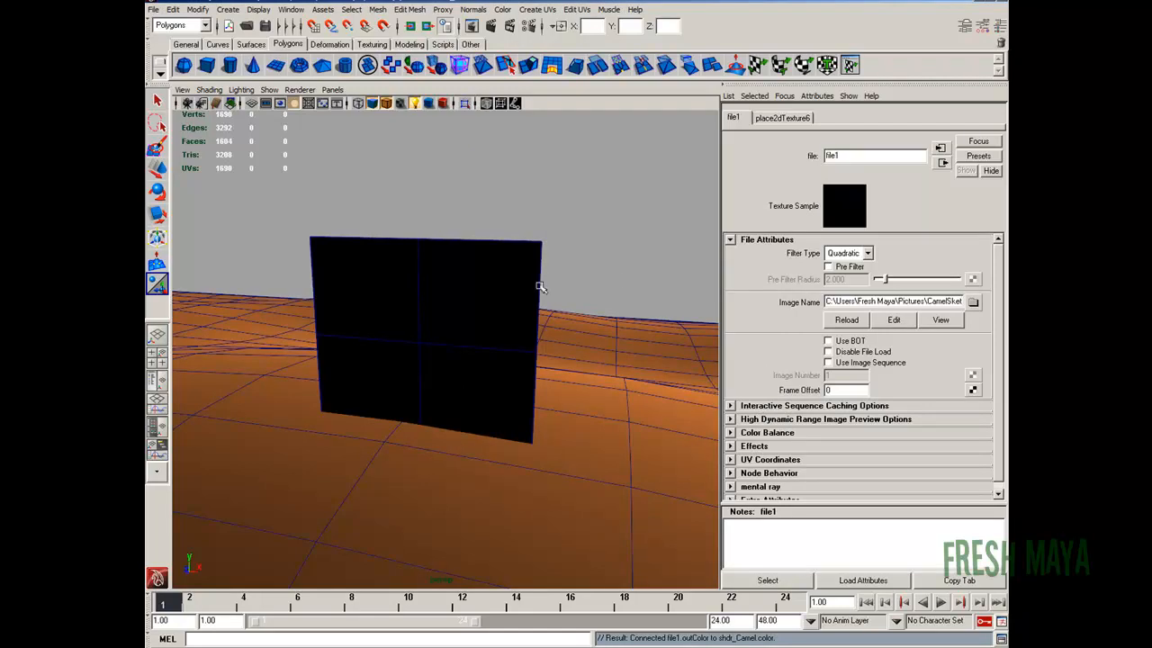
Step: Turn on textured display in the perspective view to show the camel image on the plane
right_click_drag(585, 321, 453, 328, "alt")
left_click_drag(453, 327, 381, 364, "alt")
scroll(380, 365, "up", 4)
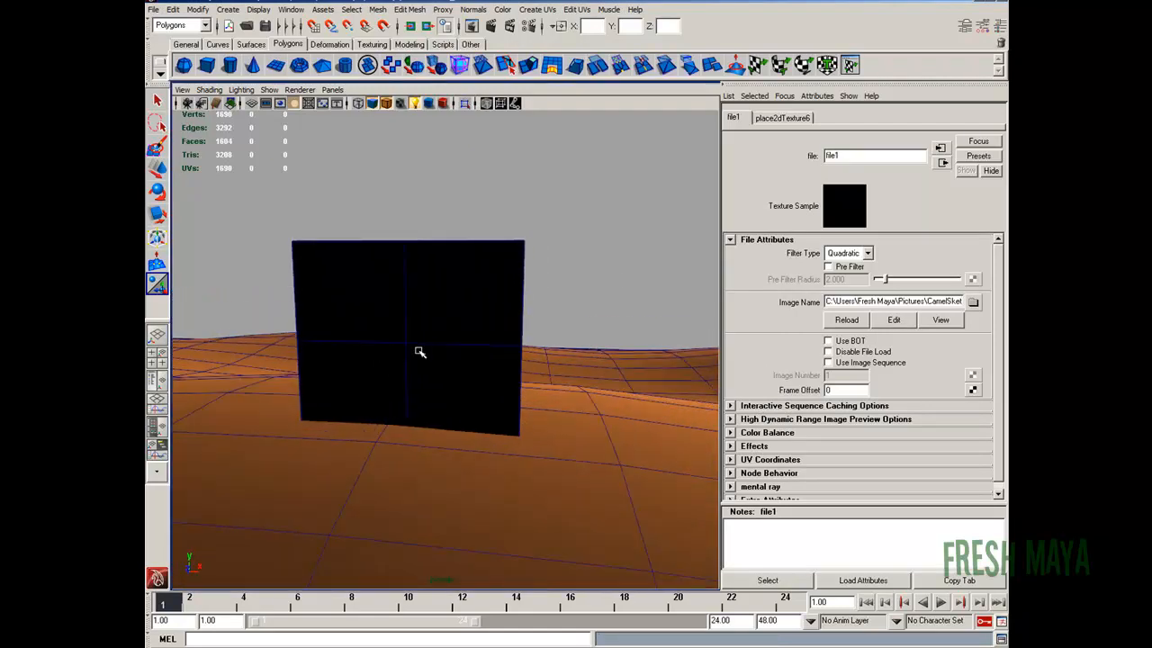
key("6")
right_click_drag(517, 350, 434, 348, "alt")
left_click_drag(434, 348, 375, 362, "alt")
right_click_drag(375, 363, 422, 367, "alt")
middle_click_drag(422, 367, 518, 349, "alt")
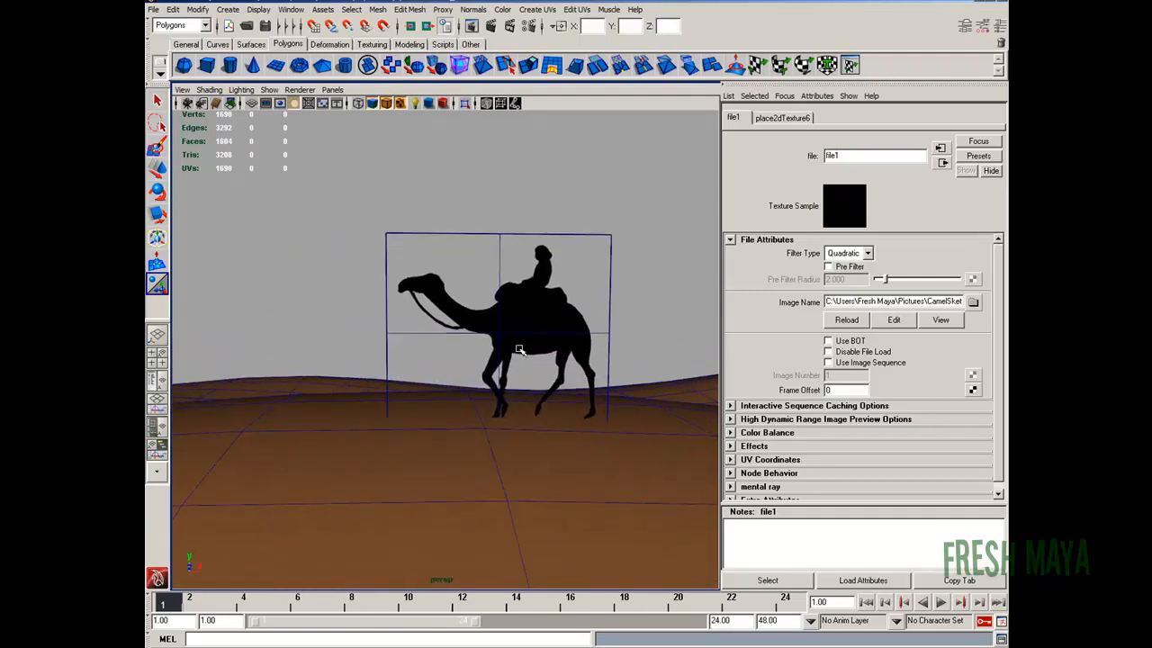
Step: Examine the textured camel plane on the dune for transparency and footing from several angles and distances
right_click_drag(517, 349, 513, 342, "alt")
left_click_drag(514, 342, 429, 350, "alt")
right_click_drag(429, 350, 518, 349, "alt")
middle_click_drag(518, 349, 444, 347, "alt")
left_click_drag(445, 348, 498, 335, "alt")
right_click_drag(498, 335, 447, 362, "alt")
middle_click_drag(448, 362, 469, 334, "alt")
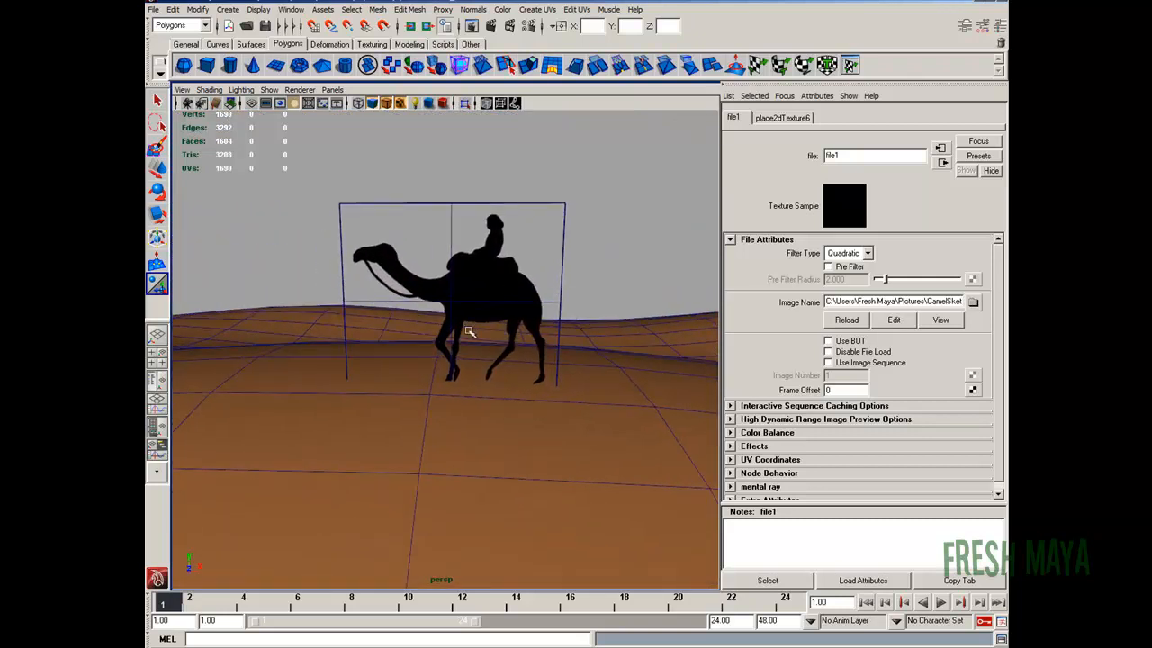
mouse_move(375, 345)
right_mouse_down("alt")
mouse_move(441, 348)
mouse_move(396, 339)
right_mouse_up("alt")
left_click_drag(396, 338, 542, 303, "alt")
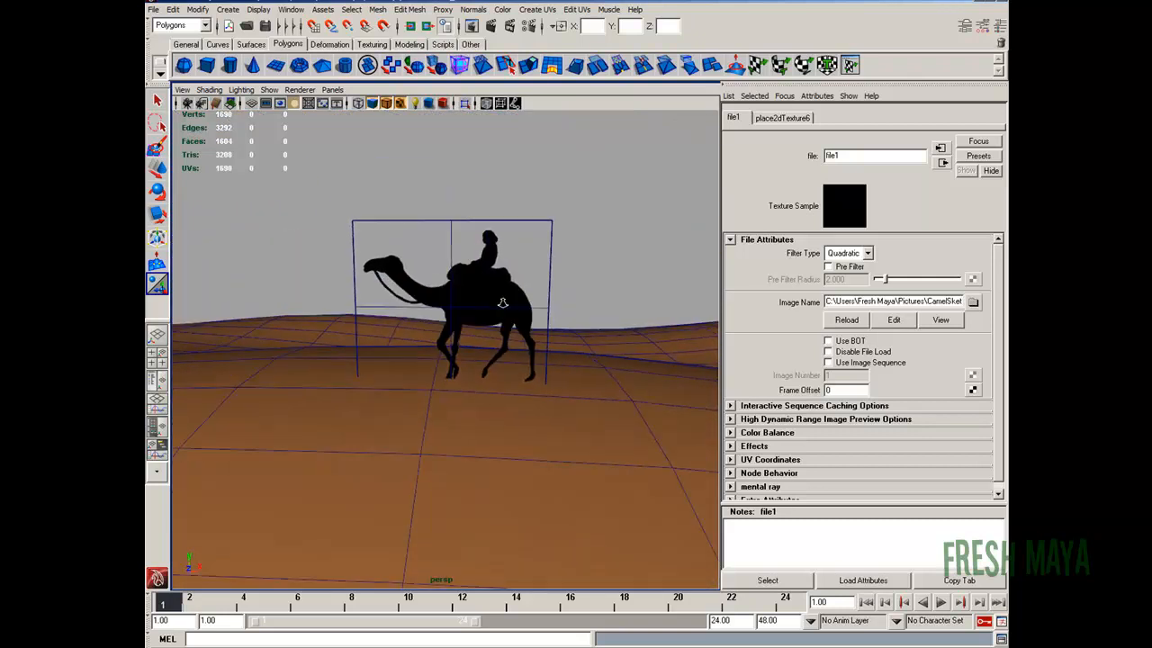
Step: Select the camel plane and nudge it slightly upward on the dune
left_click(440, 212)
left_click_drag(440, 212, 415, 313, "alt")
right_click_drag(416, 312, 477, 312, "alt")
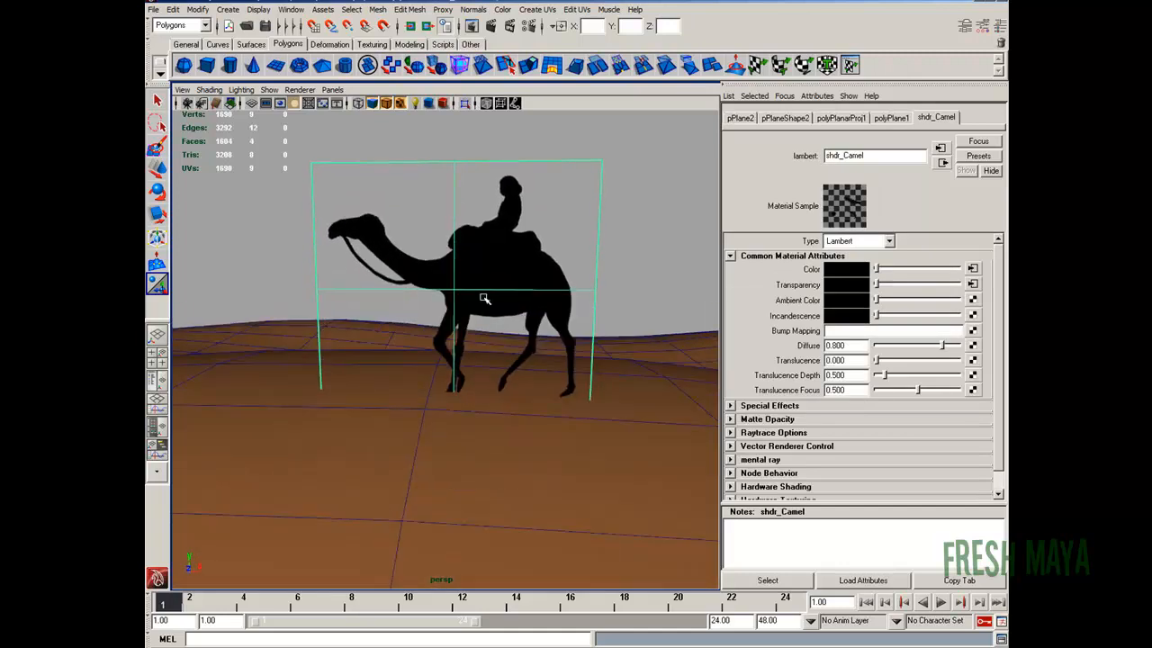
left_click_drag(486, 263, 491, 249, "alt")
right_click_drag(491, 270, 549, 317, "alt")
middle_click_drag(548, 317, 486, 323, "alt")
right_click_drag(486, 323, 382, 315, "alt")
left_click_drag(383, 316, 512, 325, "alt")
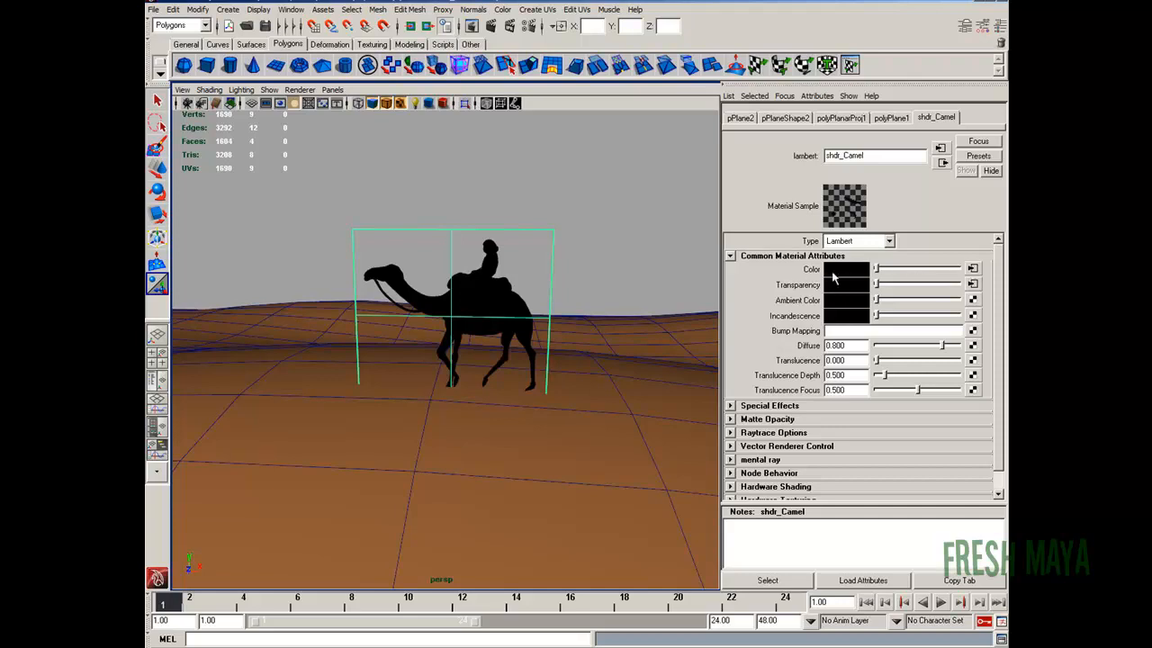
right_click_drag(275, 319, 448, 289, "alt")
key("w")
left_click_drag(455, 262, 455, 258)
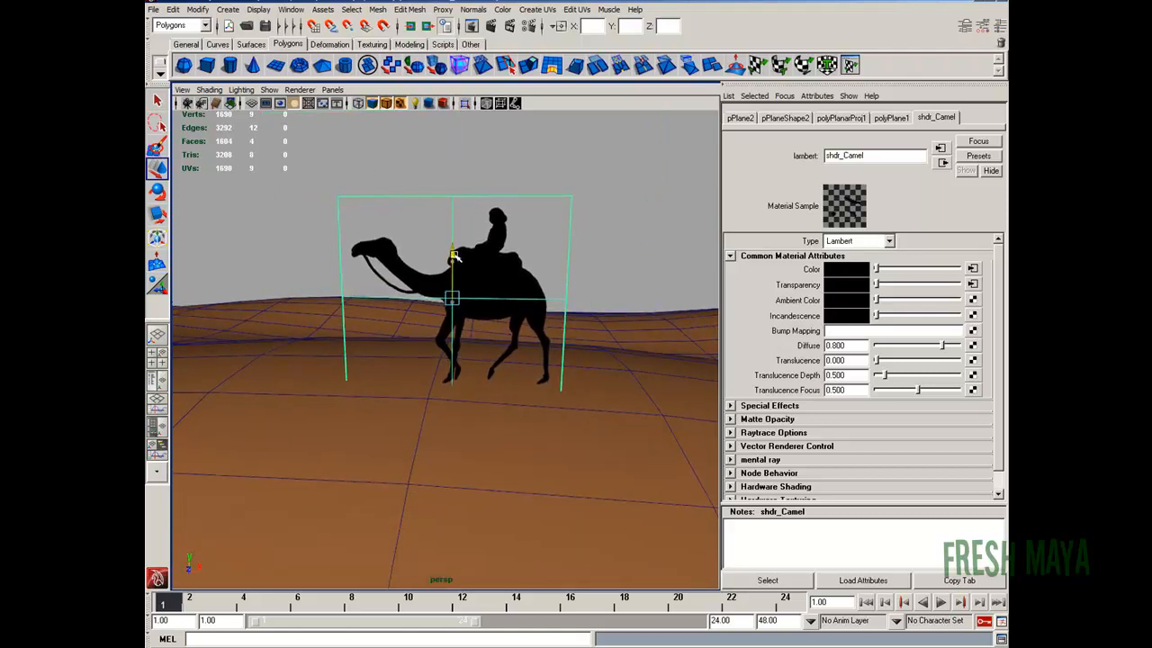
Step: Recall the RenderAngle1 bookmarked view and fine-tune the camel plane's height on the crest
right_click_drag(459, 277, 406, 282, "alt")
left_click_drag(407, 283, 412, 272, "alt")
right_click_drag(412, 272, 396, 288, "alt")
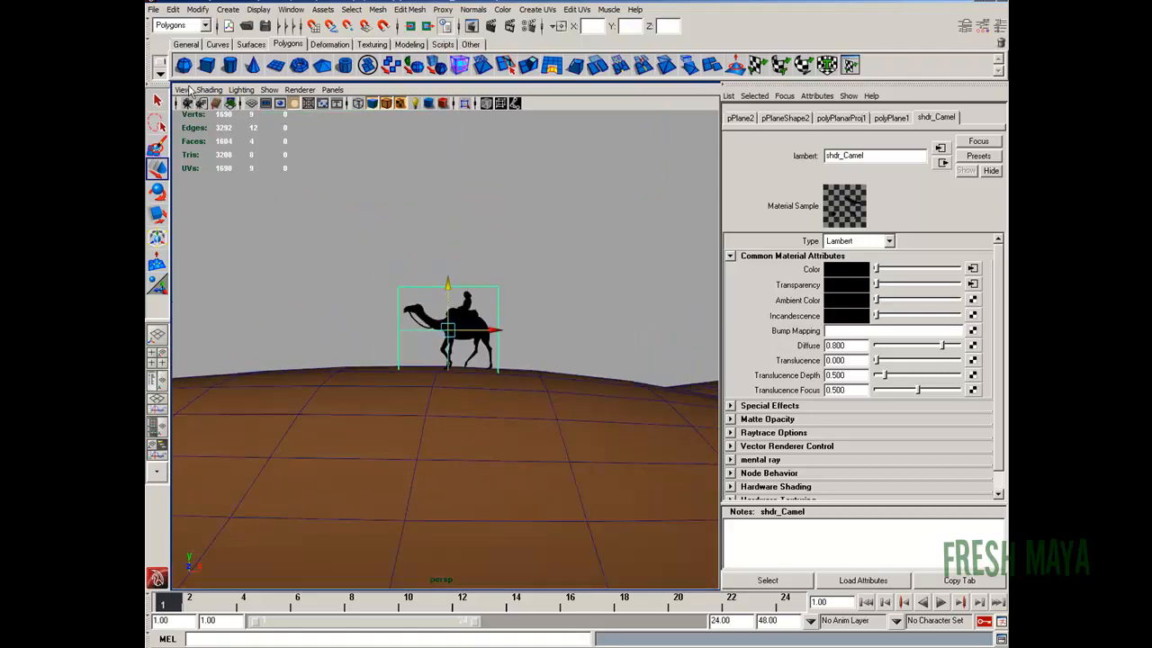
left_click(189, 90)
mouse_move(214, 226)
left_click(335, 222)
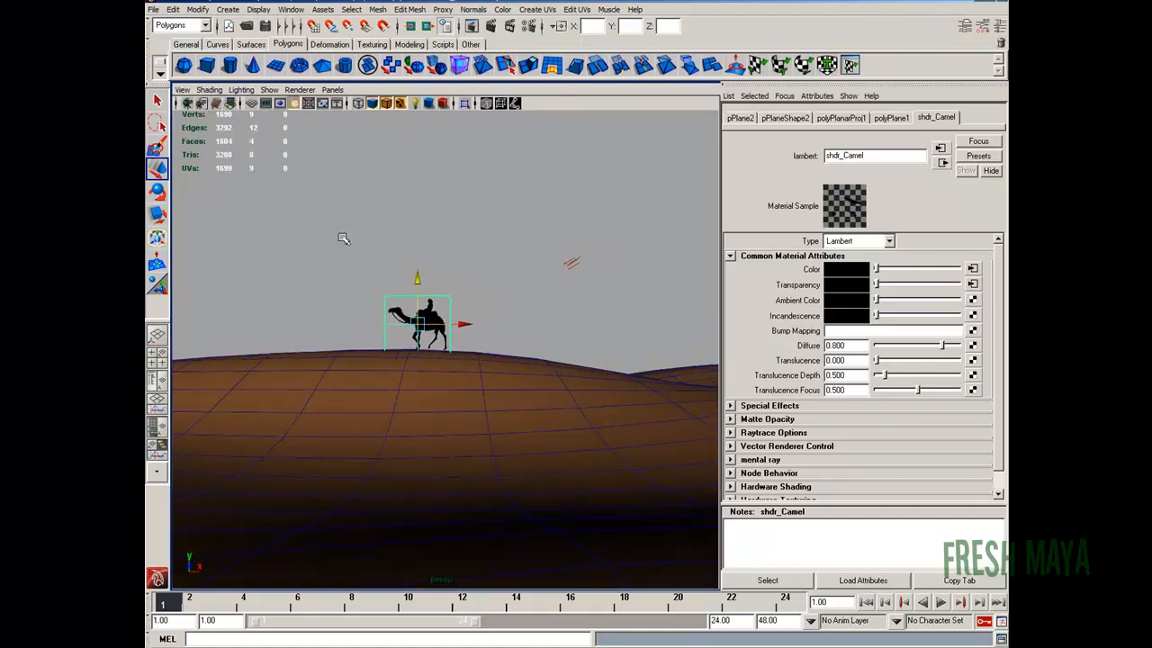
left_click_drag(416, 273, 417, 272)
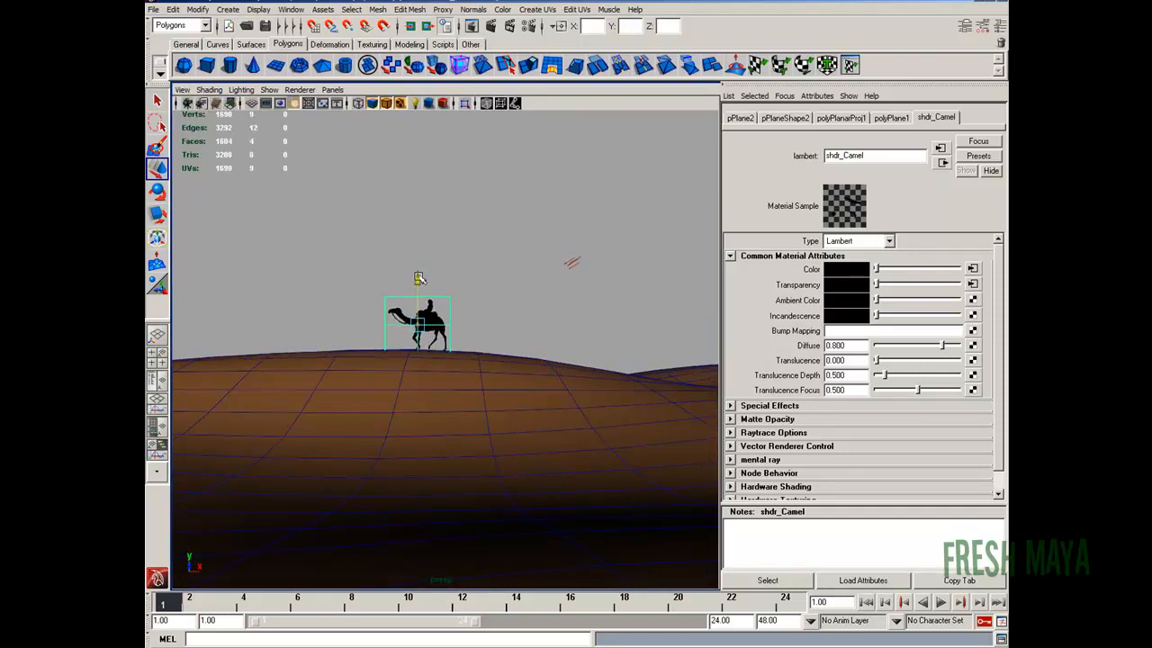
Step: Try scaling the camel plane uniformly to smaller and larger sizes, undo the scaling, and deselect the plane
key("r")
mouse_move(418, 325)
left_mouse_down()
mouse_move(441, 331)
mouse_move(411, 329)
left_mouse_up()
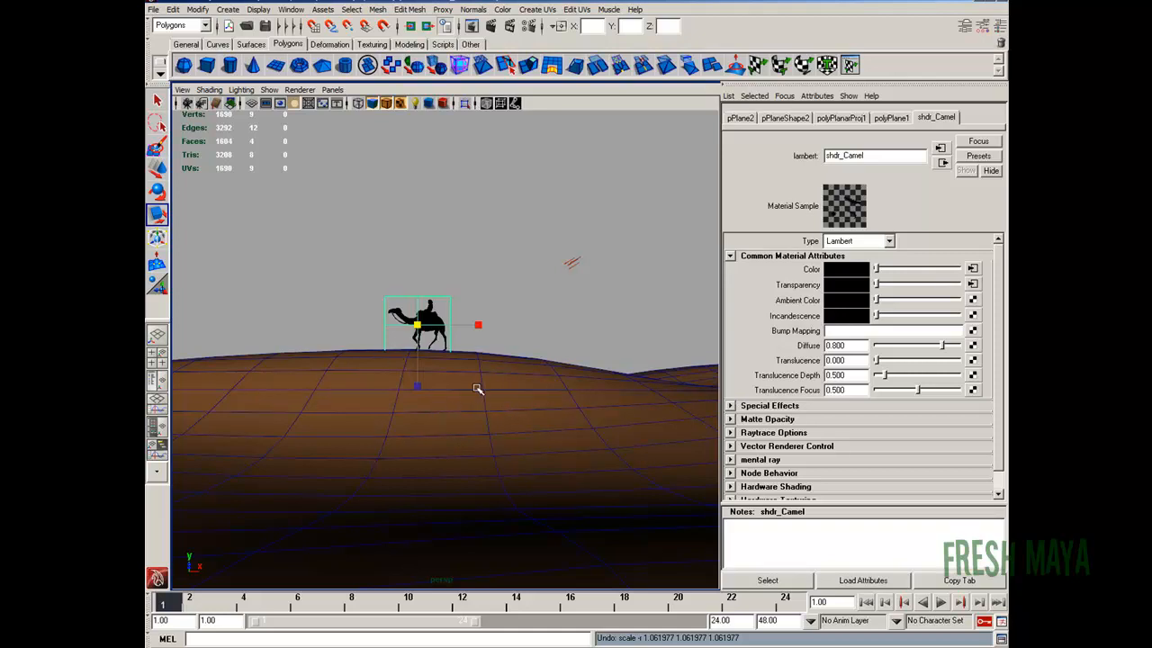
mouse_move(422, 329)
left_mouse_down()
mouse_move(407, 329)
mouse_move(419, 327)
left_mouse_up()
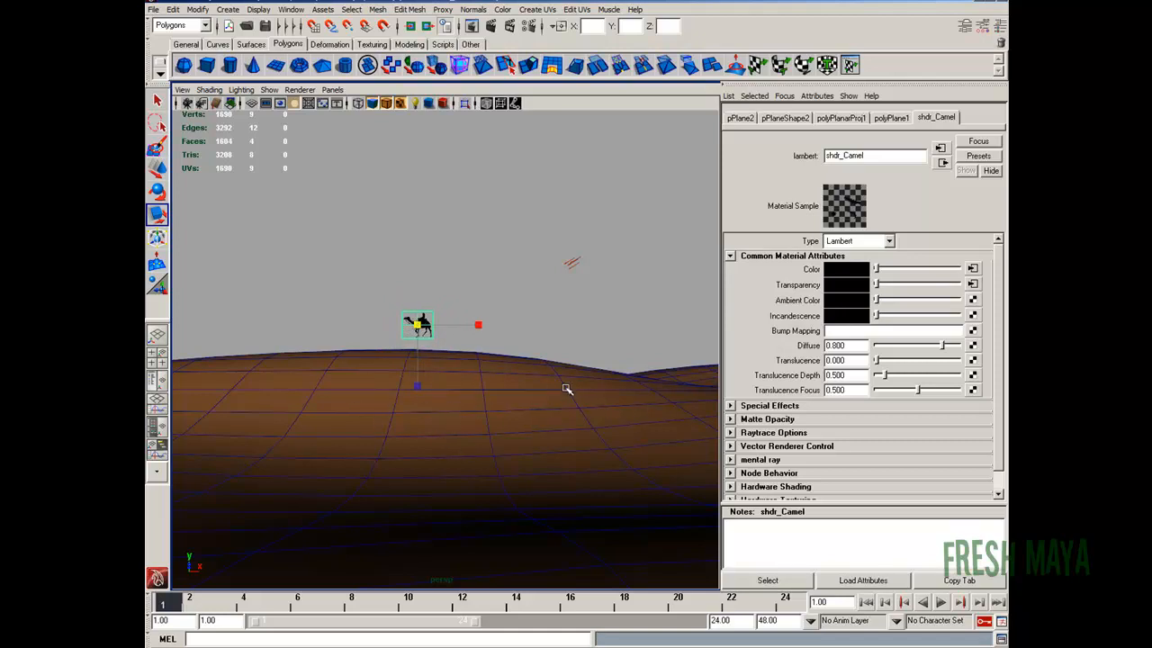
left_click_drag(423, 330, 542, 346)
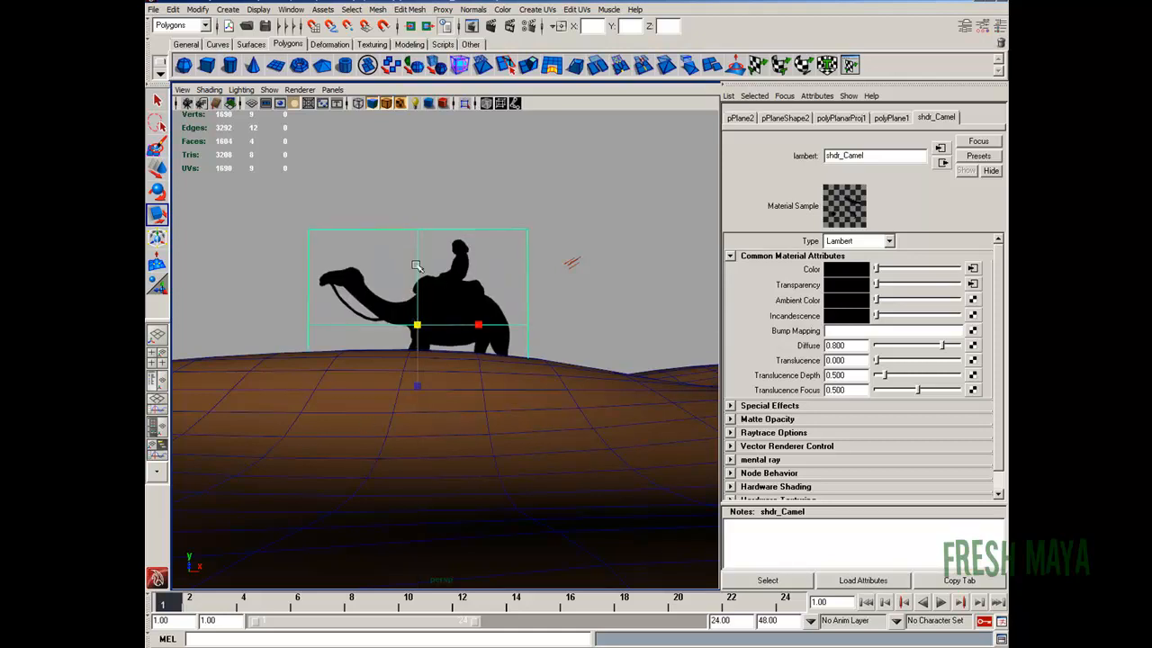
left_click_drag(418, 326, 396, 344)
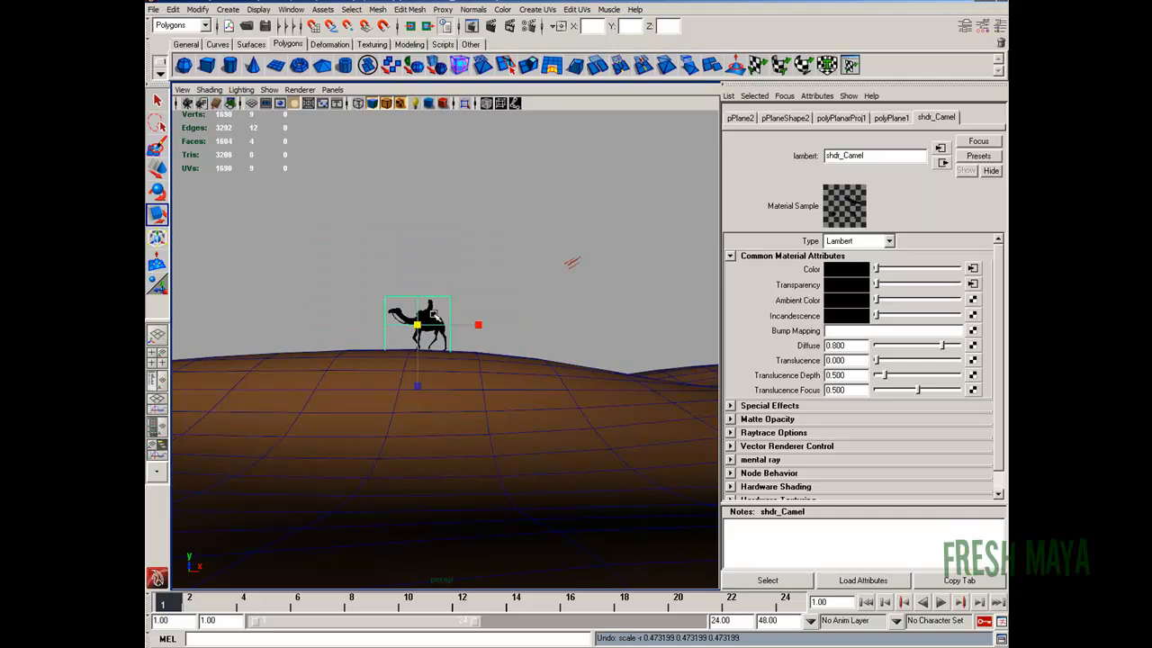
left_click_drag(420, 326, 425, 326)
left_click(452, 254)
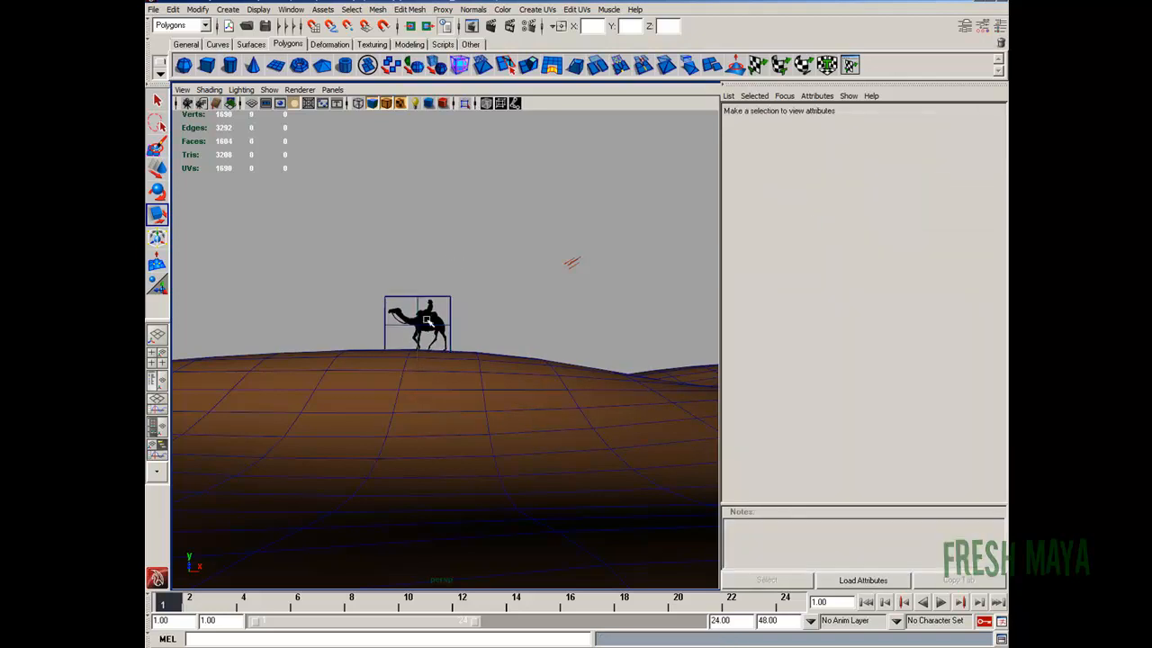
Step: Lower the camel plane slightly and tilt it a little so the feet follow the dune's slope
right_click_drag(306, 332, 394, 347, "alt")
middle_click_drag(370, 345, 399, 354, "alt")
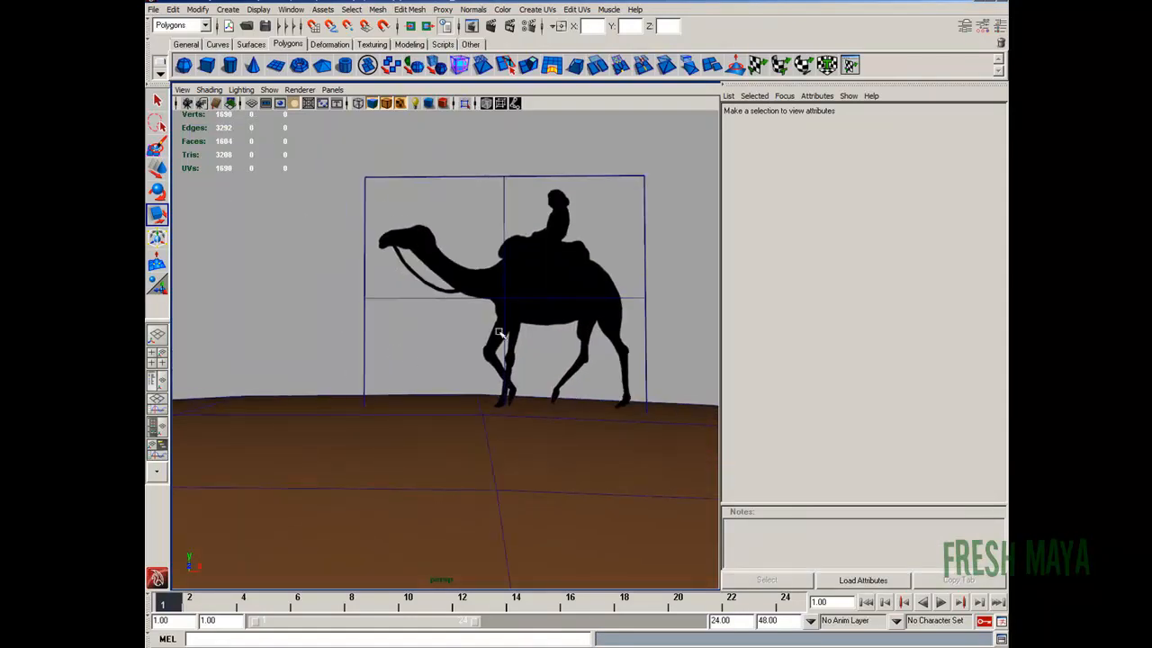
right_click_drag(588, 310, 513, 301, "alt")
middle_click_drag(517, 304, 495, 304, "alt")
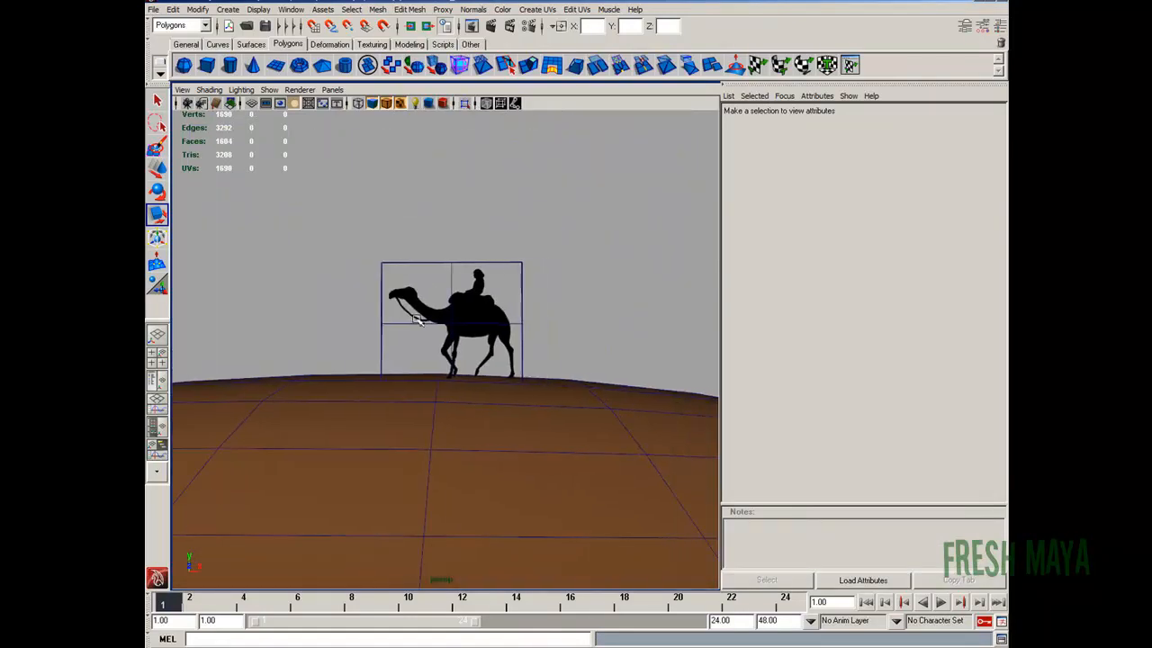
right_click_drag(427, 317, 462, 324, "alt")
left_click(501, 288)
key("w")
left_click_drag(459, 265, 460, 272)
key("e")
left_click_drag(511, 337, 509, 336)
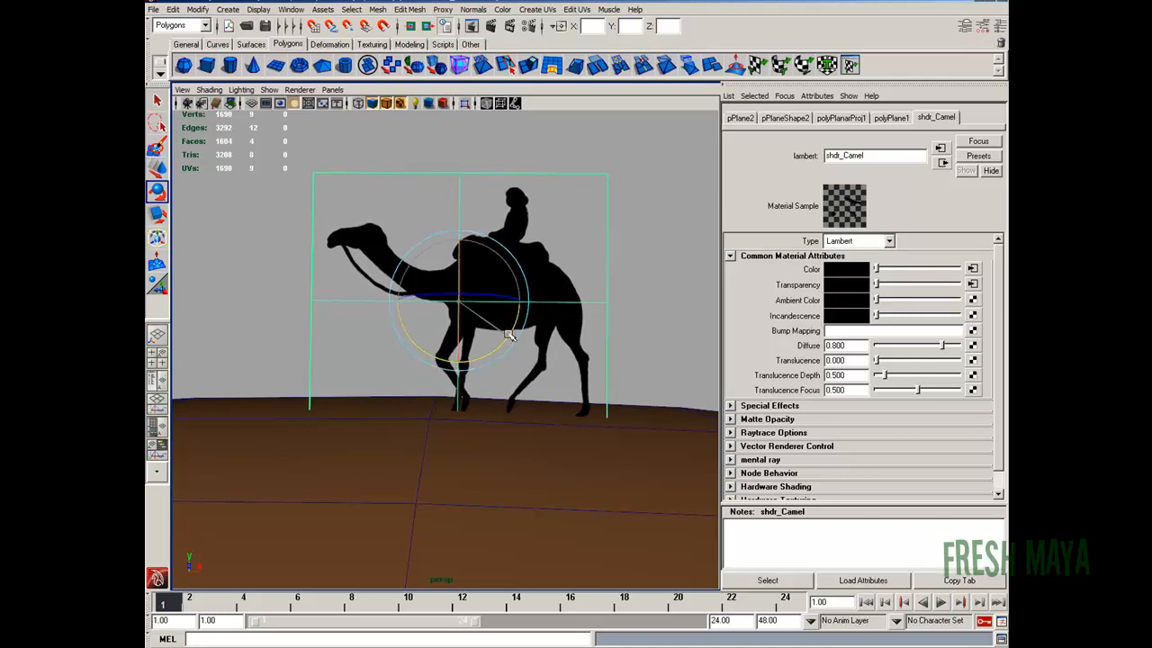
left_click(617, 248)
Step: Look over the camel from other angles and return to the RenderAngle1 bookmarked view
right_click_drag(624, 270, 474, 273, "alt")
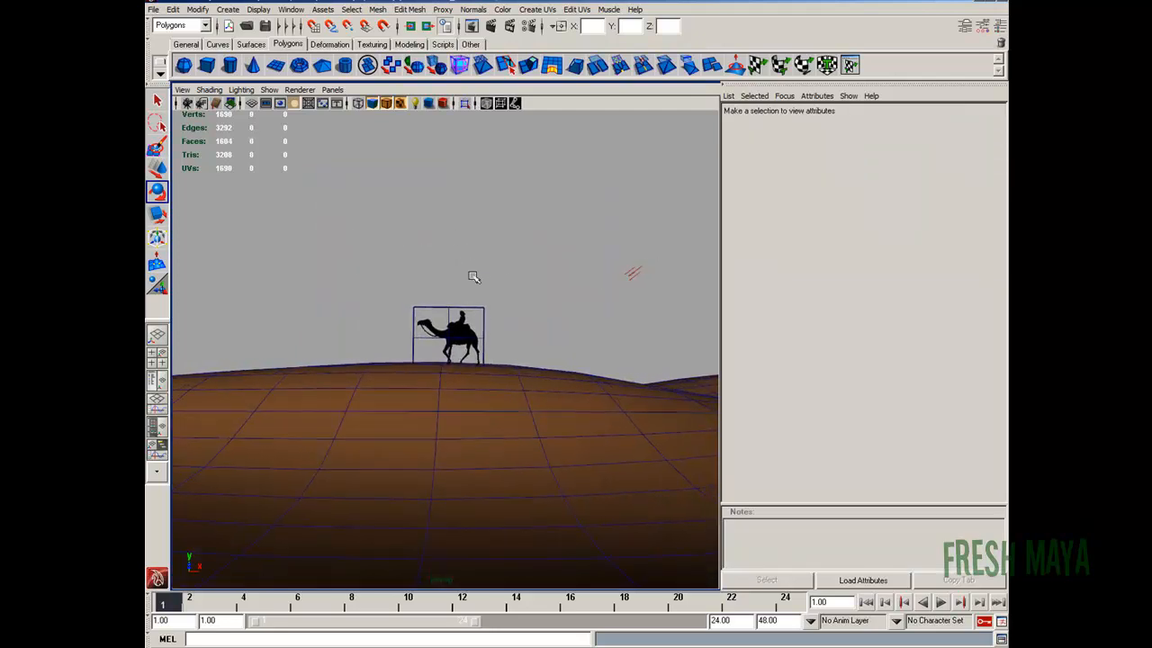
right_click_drag(278, 259, 331, 257, "alt")
left_click_drag(465, 249, 448, 267, "alt")
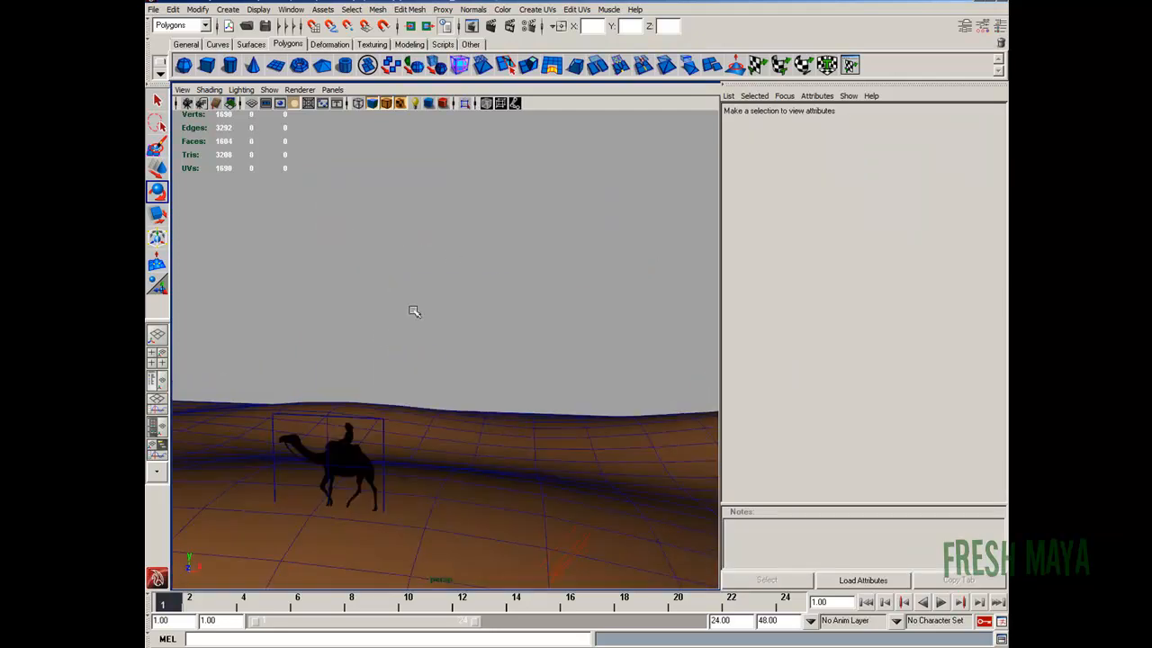
middle_click_drag(400, 360, 413, 345, "alt")
right_click_drag(413, 346, 444, 306, "alt")
key("bracketleft")
key("bracketleft")
key("bracketleft")
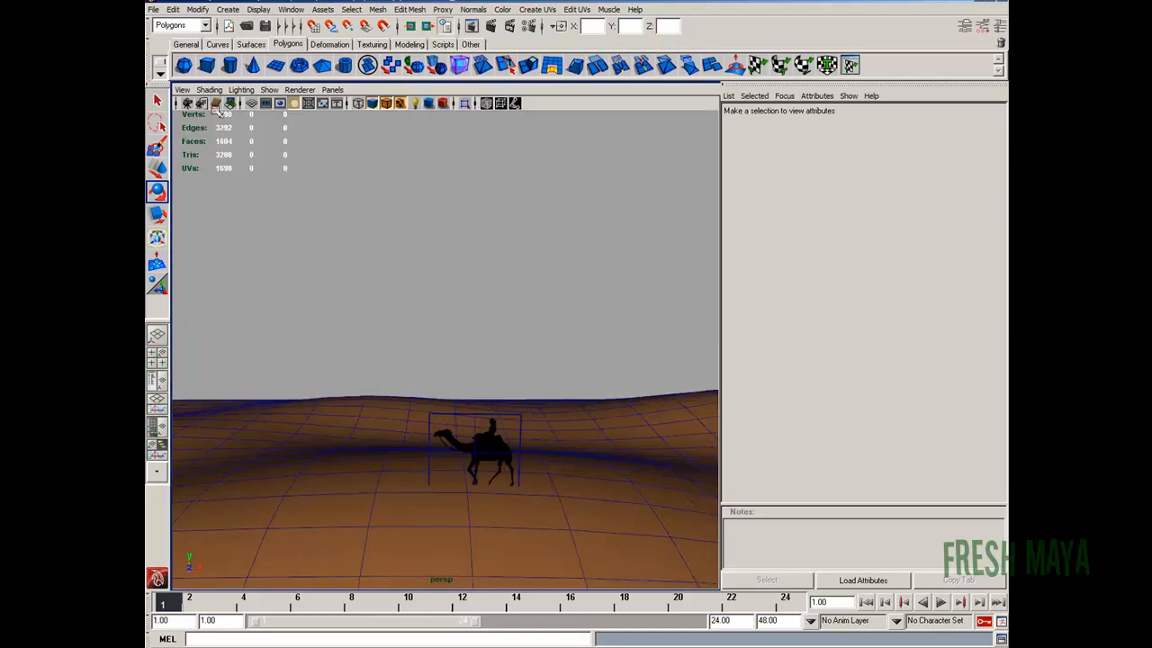
left_click(180, 90)
mouse_move(216, 221)
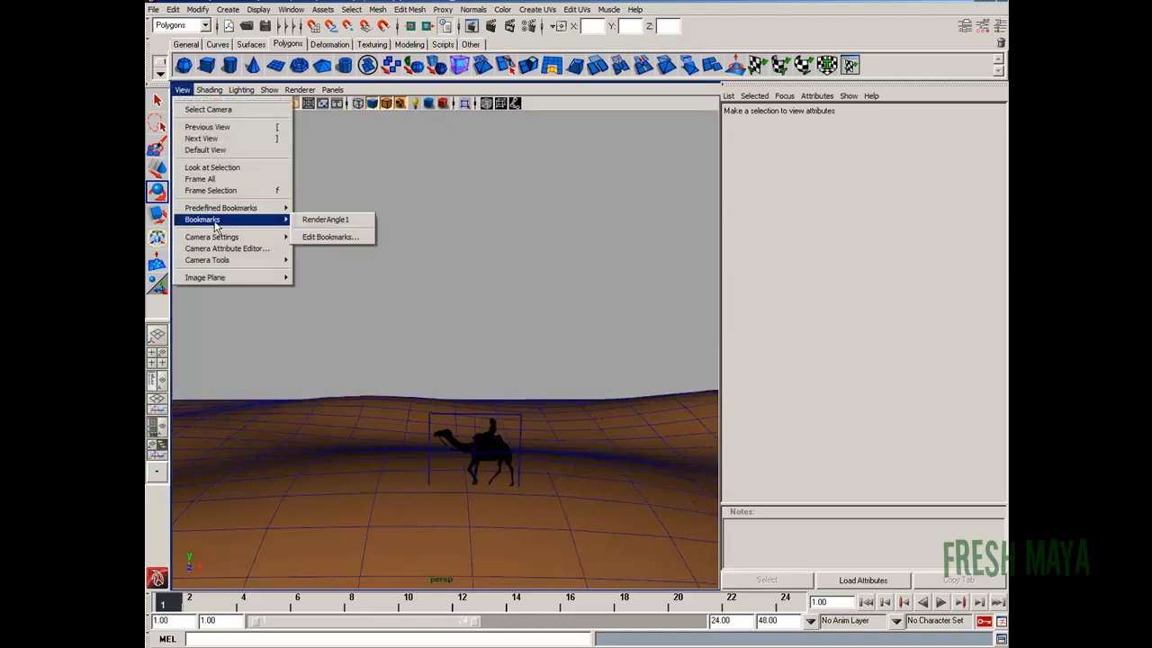
left_click(327, 221)
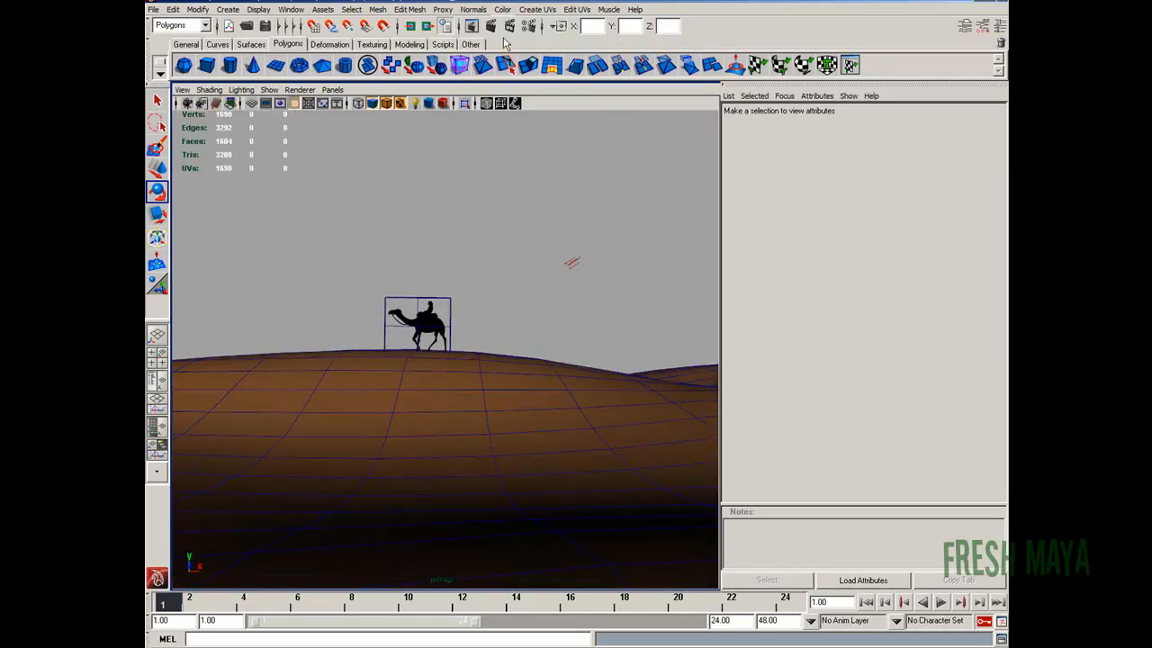
Step: Test-render the framed view and enable ray trace shadows on the directional light
left_click(490, 26)
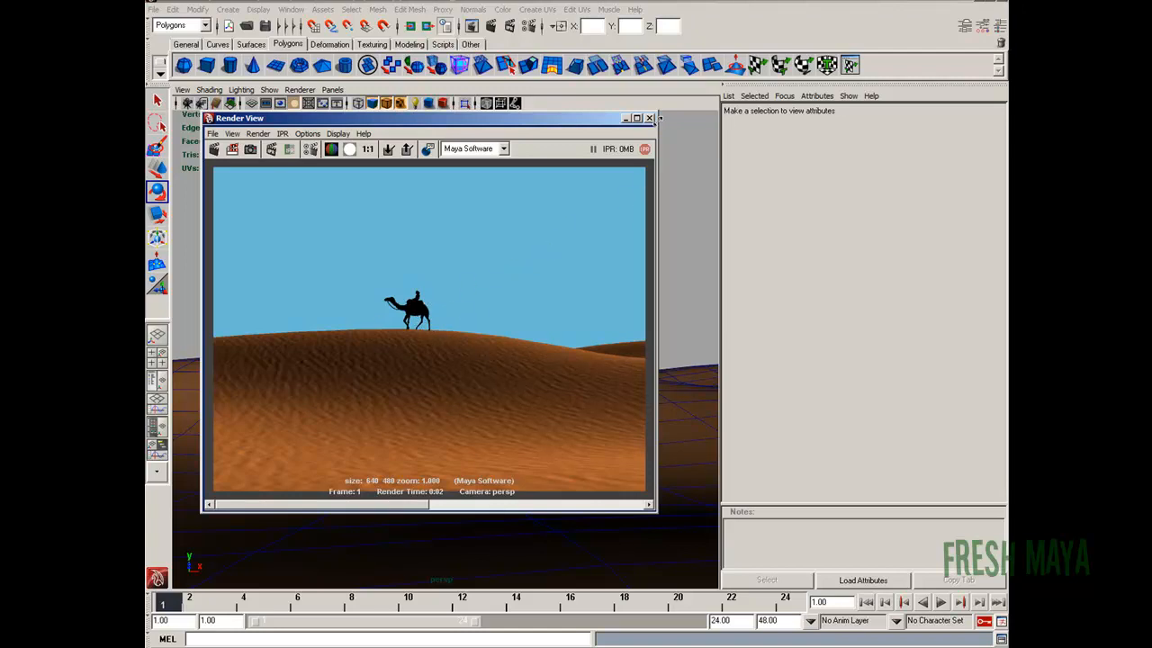
left_click(650, 118)
left_click(573, 262)
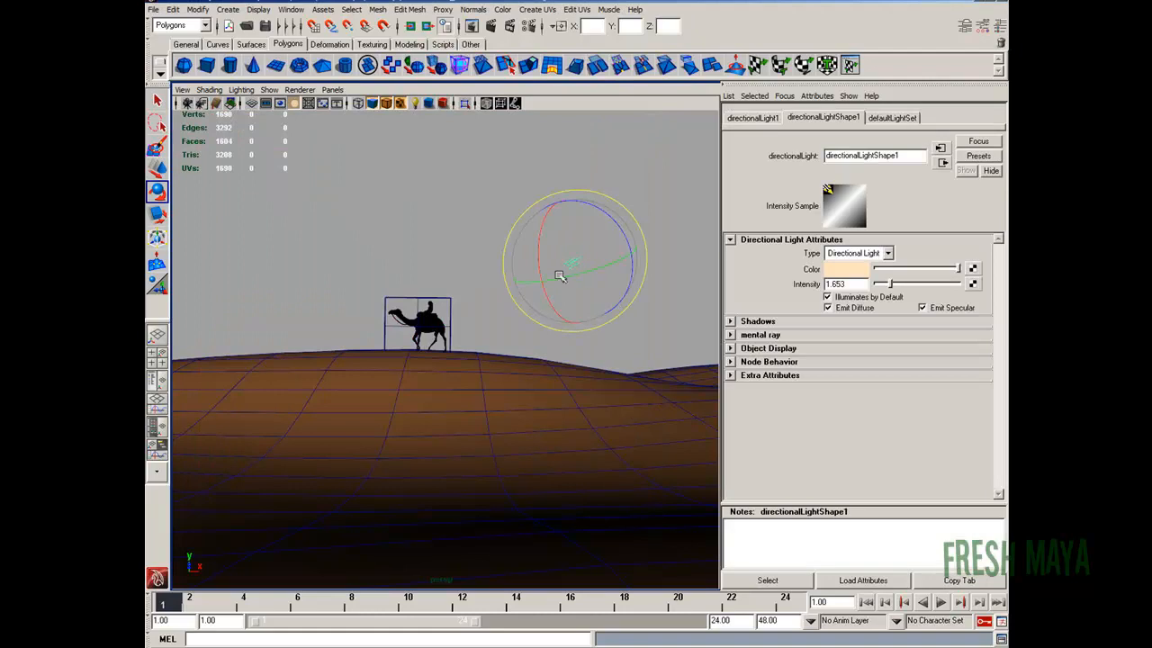
left_click(730, 322)
left_click_drag(1000, 325, 1000, 432)
left_click(829, 394)
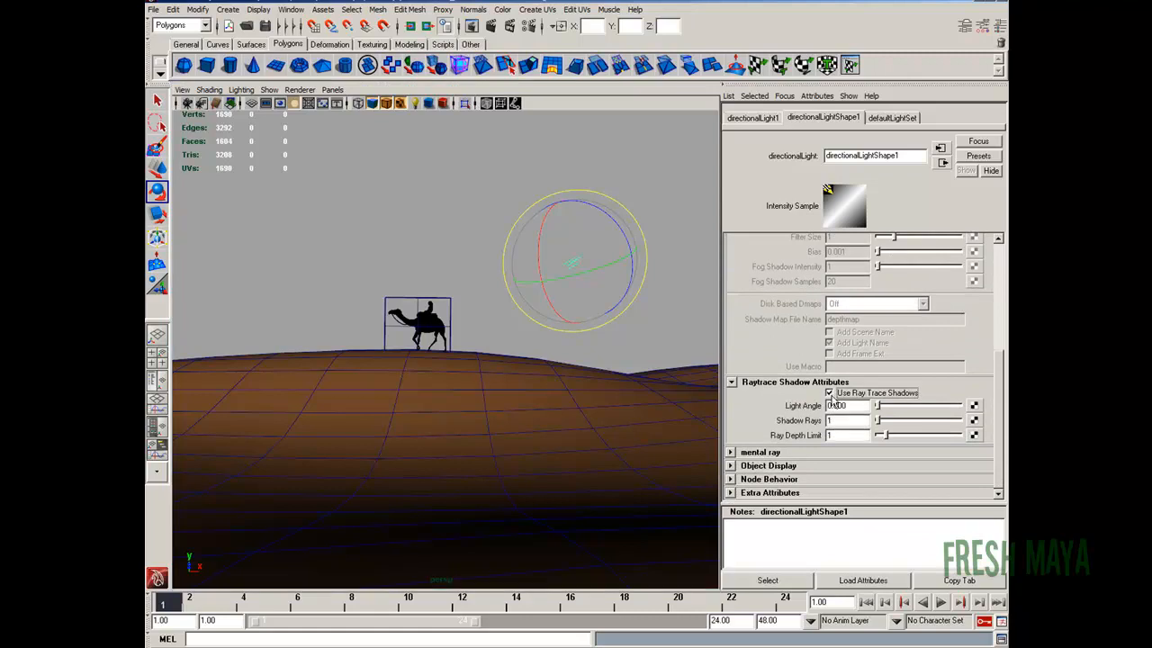
Step: Set the directional light's Light Angle to 2 and Shadow Rays to 16, and render the frame again
left_click(863, 405)
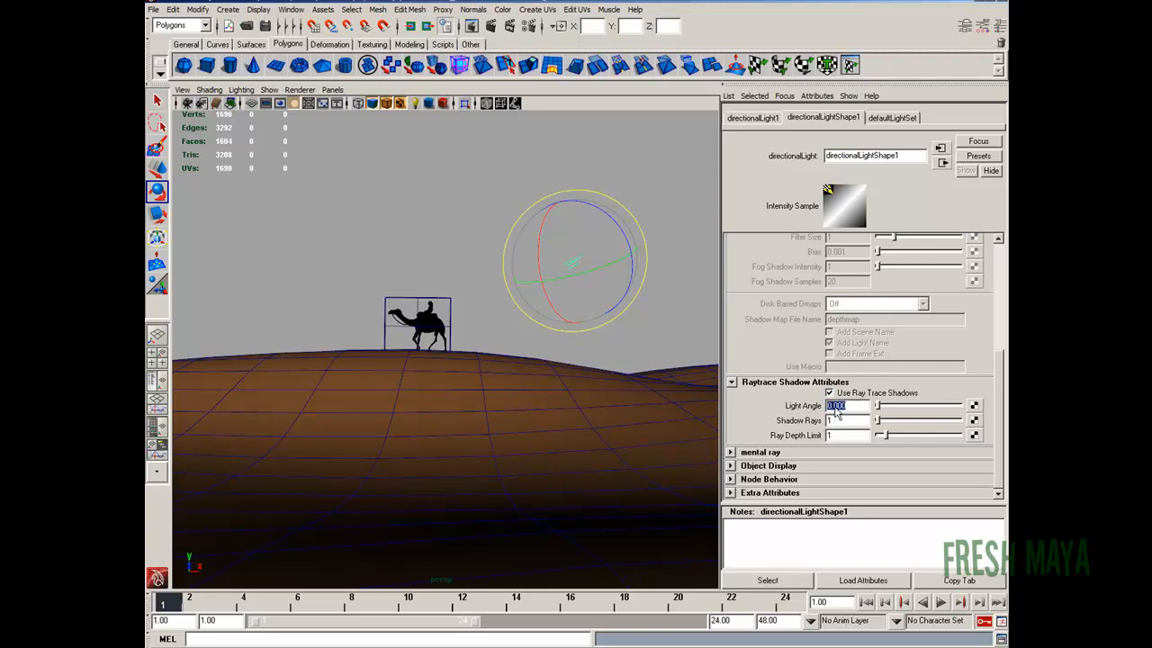
type("2")
key("Return")
double_click(851, 421)
left_click_drag(850, 405, 809, 405)
key("Tab")
key("Return")
left_click(491, 27)
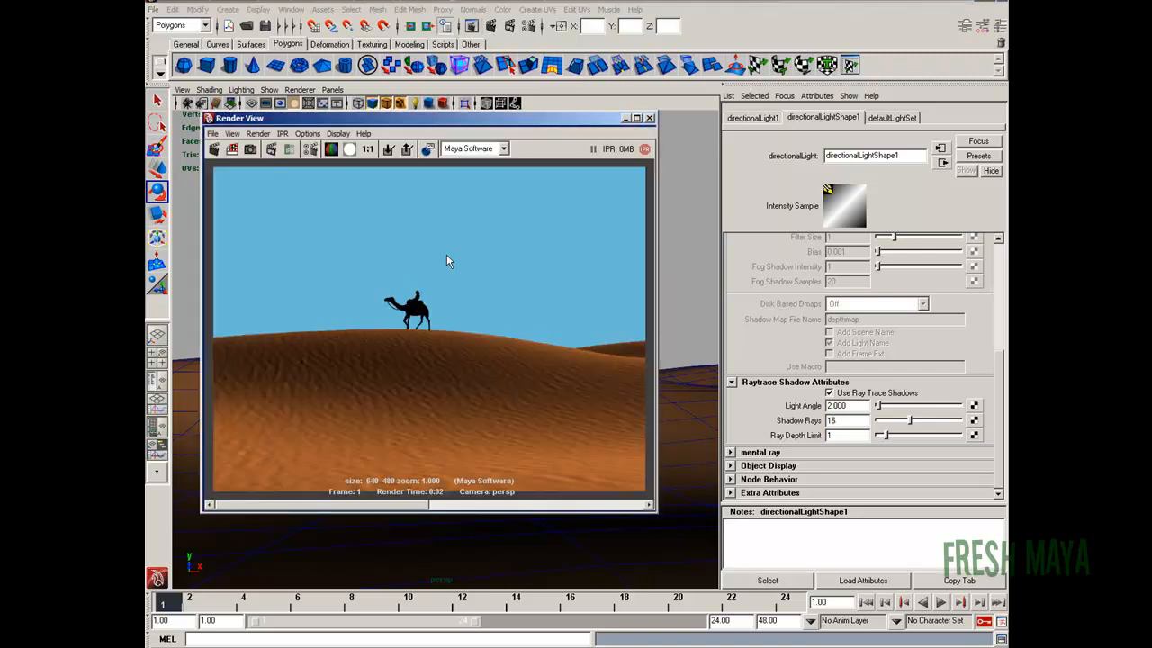
left_click(649, 118)
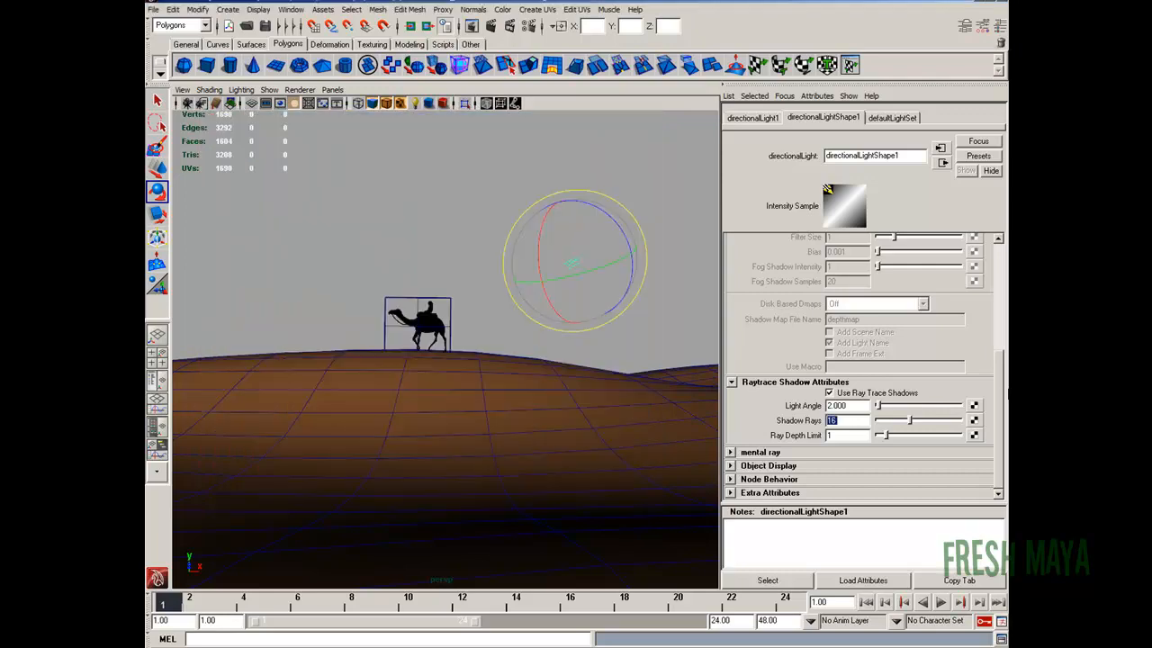
Step: Examine the transparency file texture of the camel plane's shdr_Camel material, including its image path
left_click_drag(999, 389, 1004, 415)
left_click(407, 289)
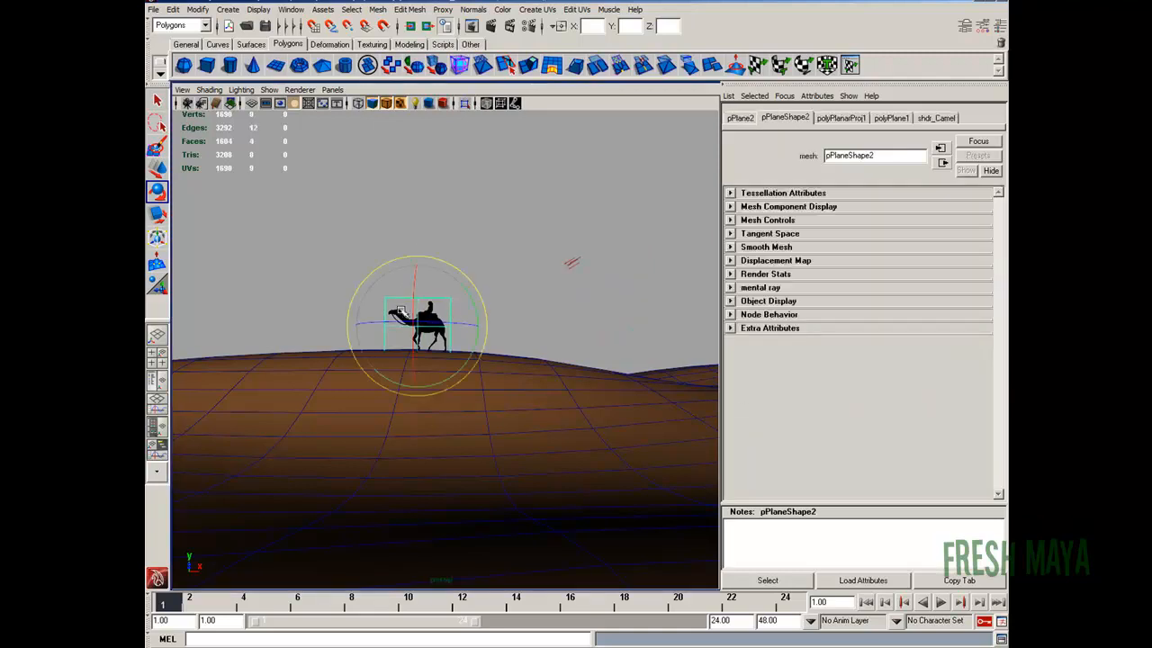
left_click(946, 118)
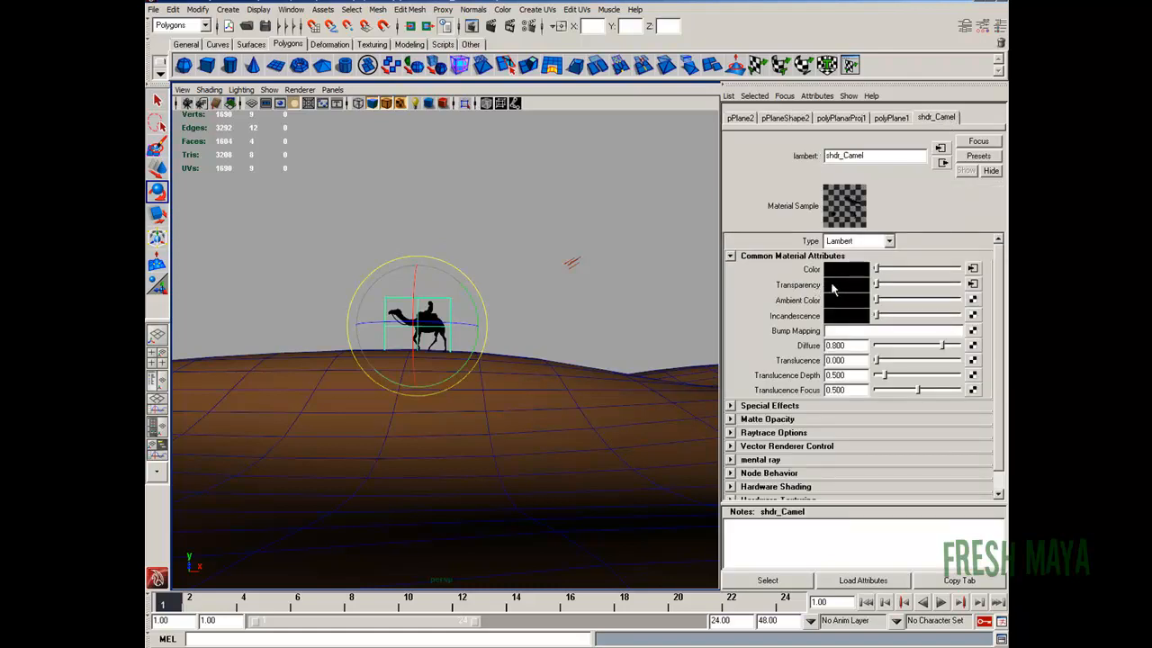
left_click(973, 284)
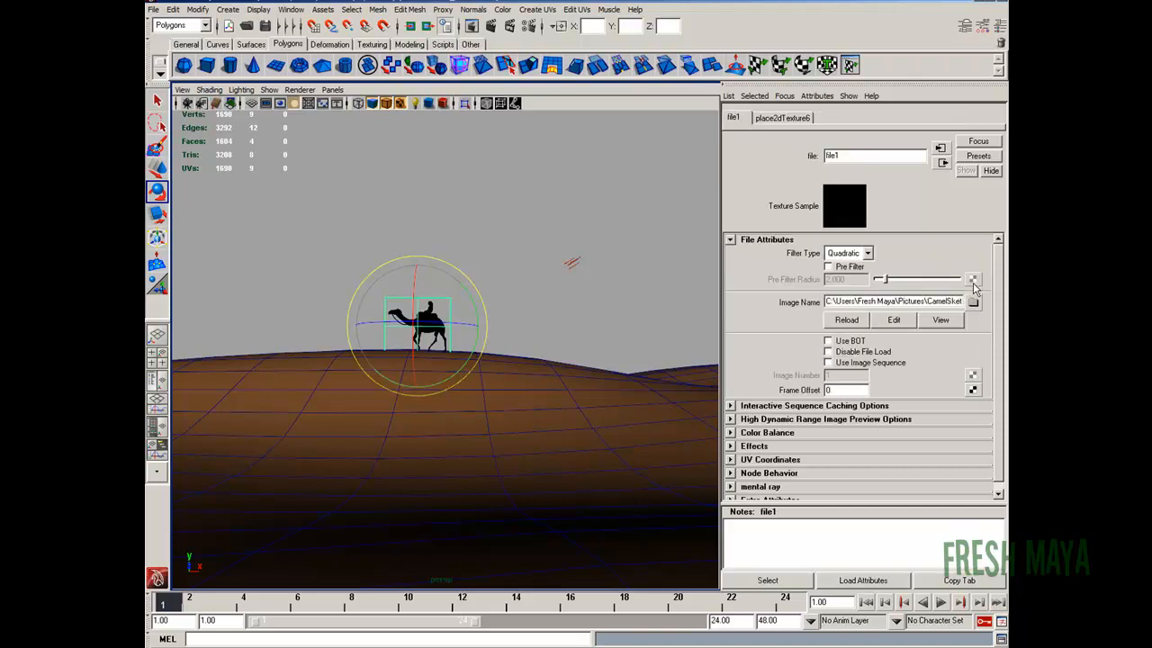
double_click(956, 301)
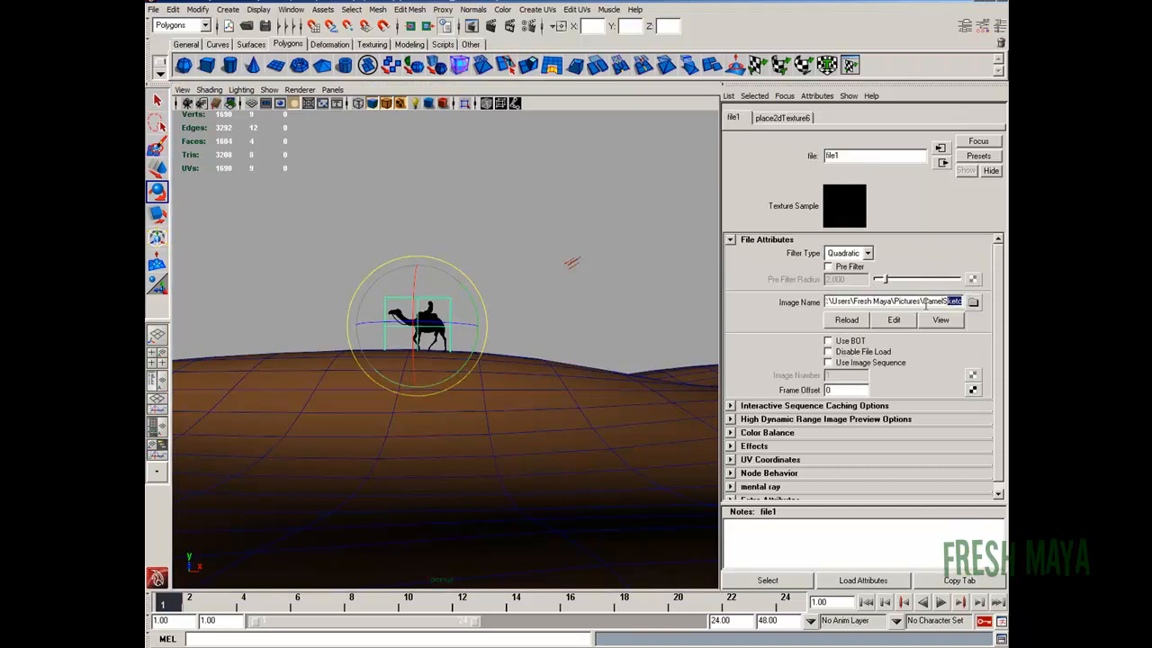
left_click_drag(911, 302, 978, 303)
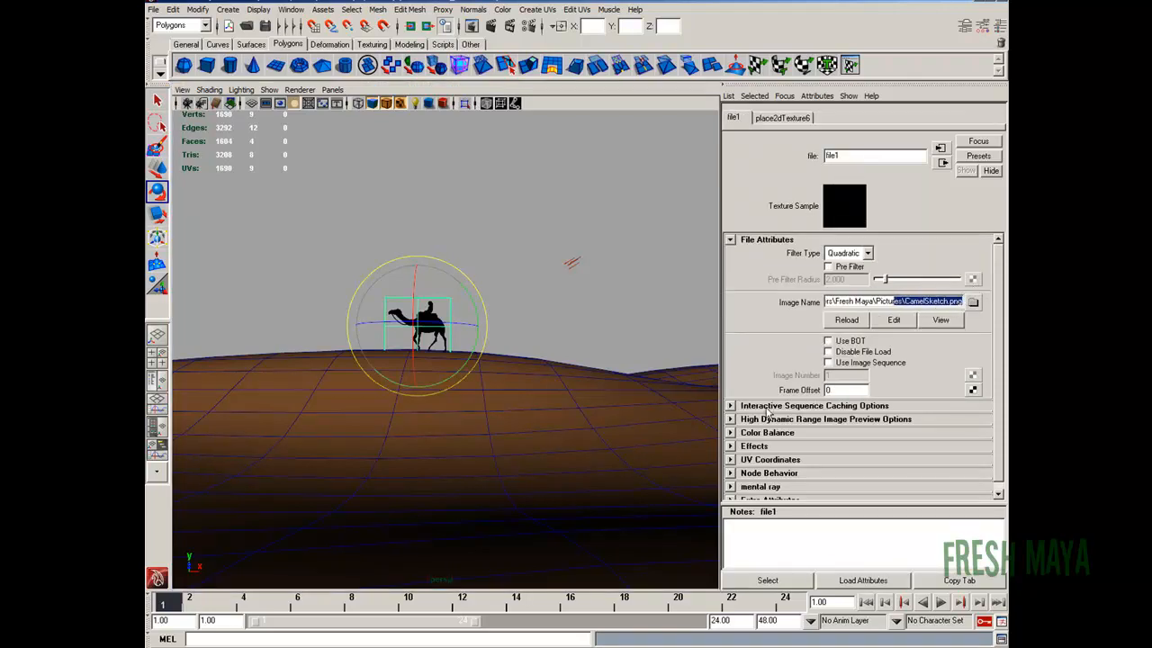
scroll(997, 324, "down", 1)
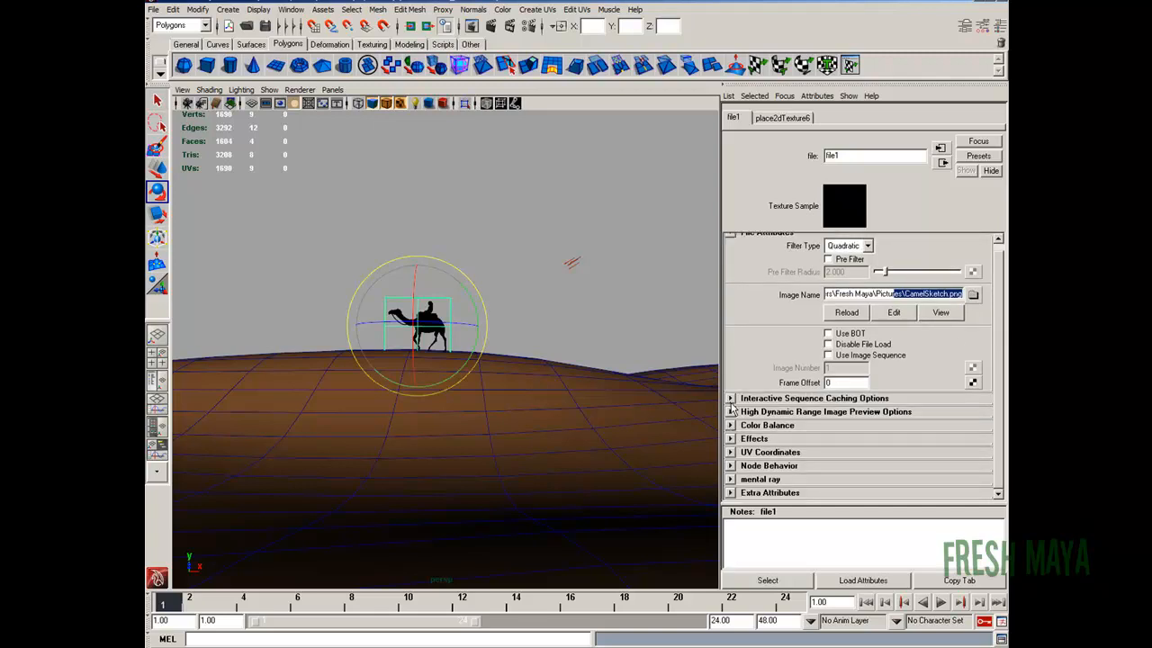
scroll(1000, 353, "up", 1)
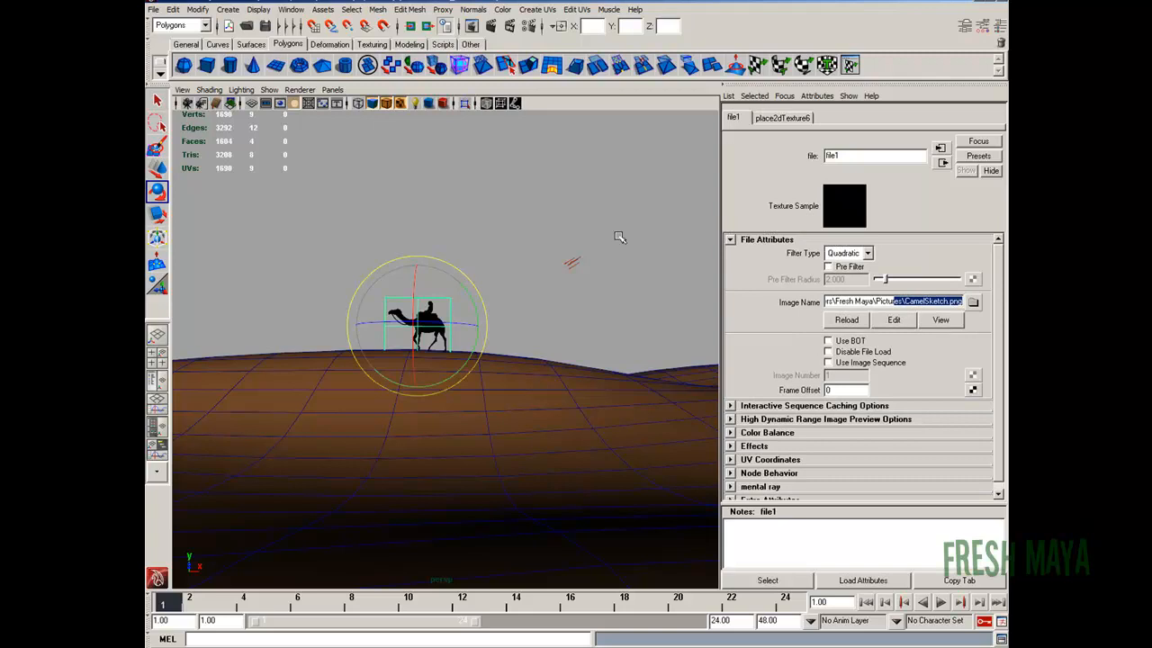
left_click(490, 236)
left_click(438, 304)
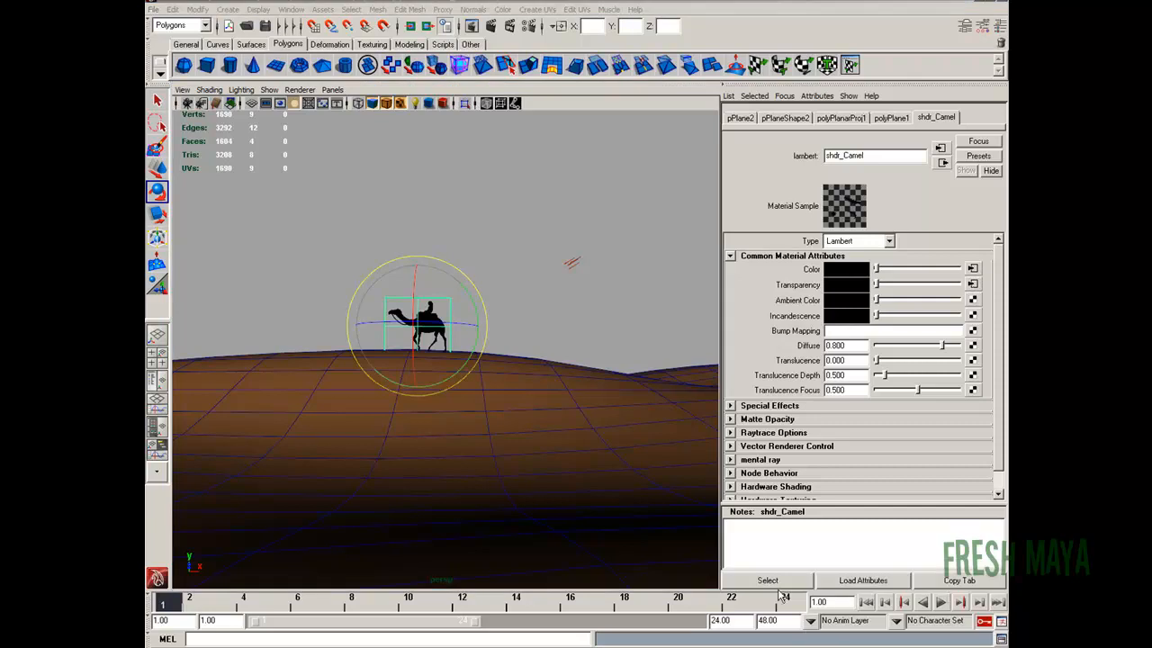
Step: Examine the Color Balance settings of the camel's transparency texture and view the plane from other angles
left_click_drag(527, 303, 549, 356, "alt")
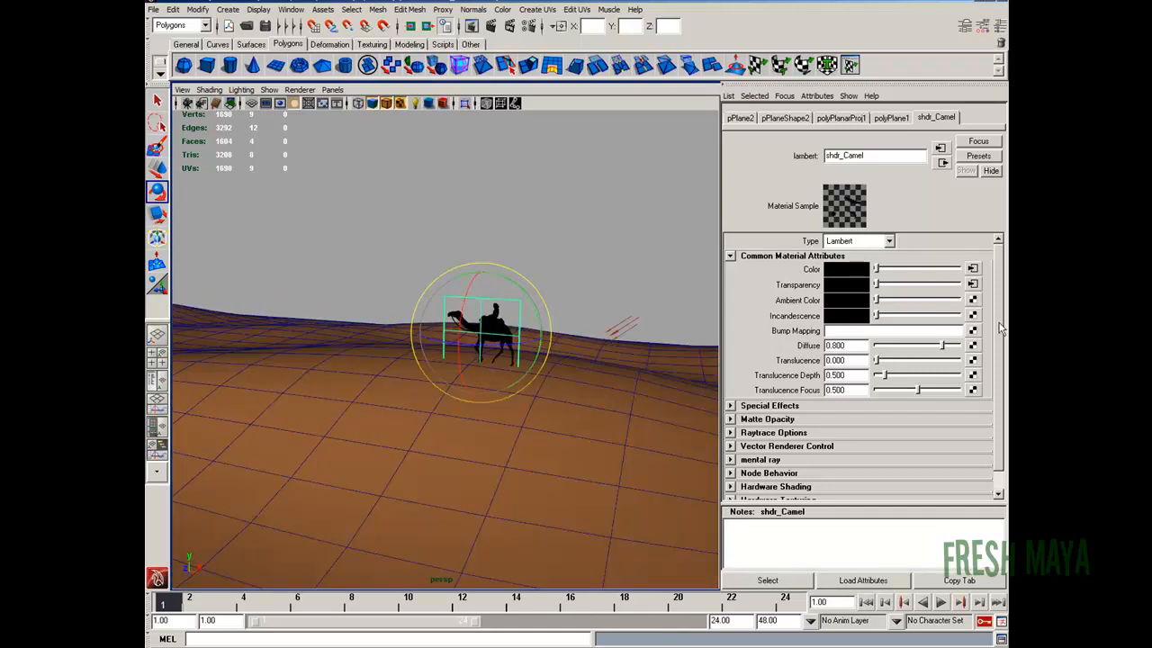
left_click(972, 284)
left_click_drag(998, 290, 999, 293)
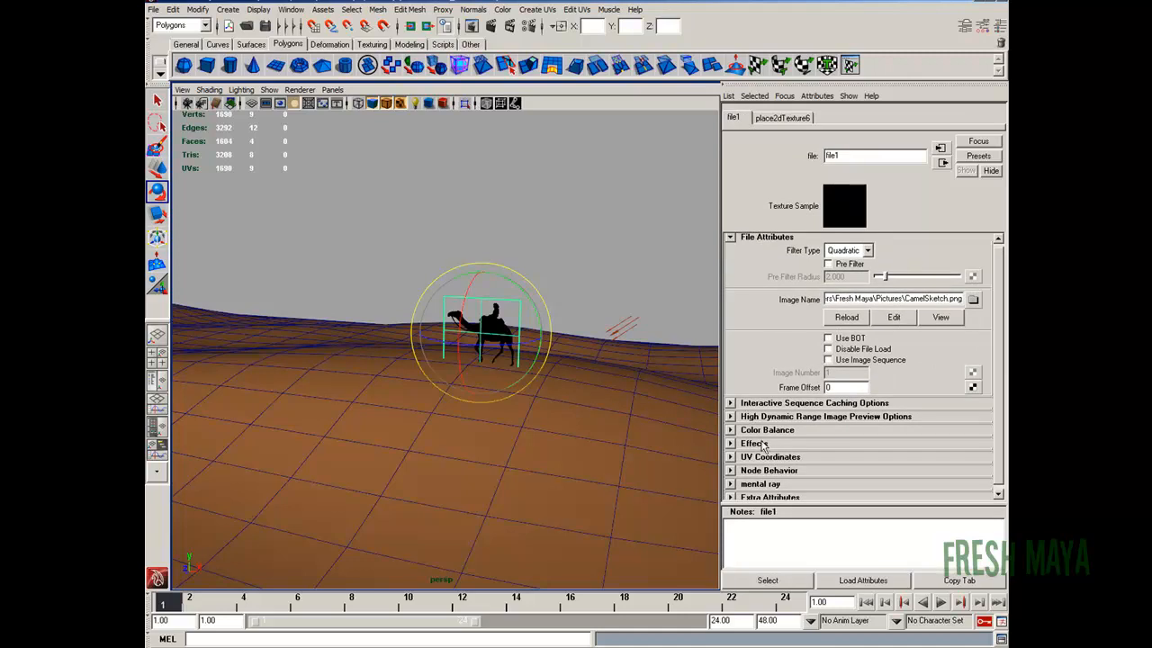
left_click(731, 430)
left_click_drag(1001, 338, 1005, 372)
scroll(864, 420, "down", 1)
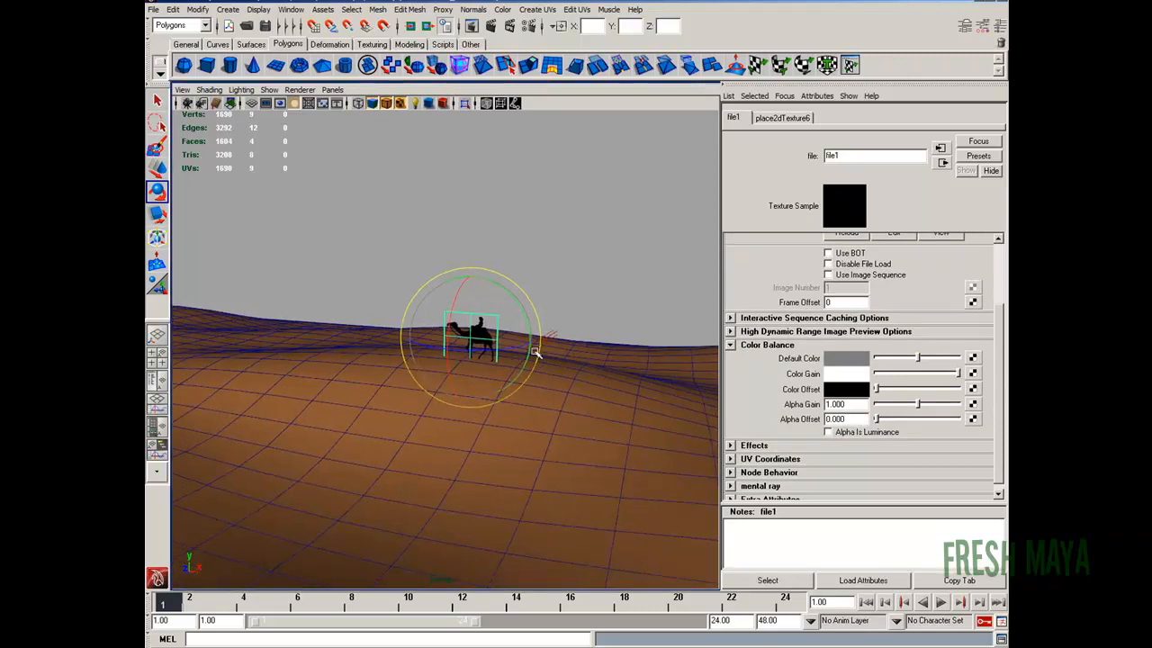
left_click_drag(536, 351, 582, 310, "alt")
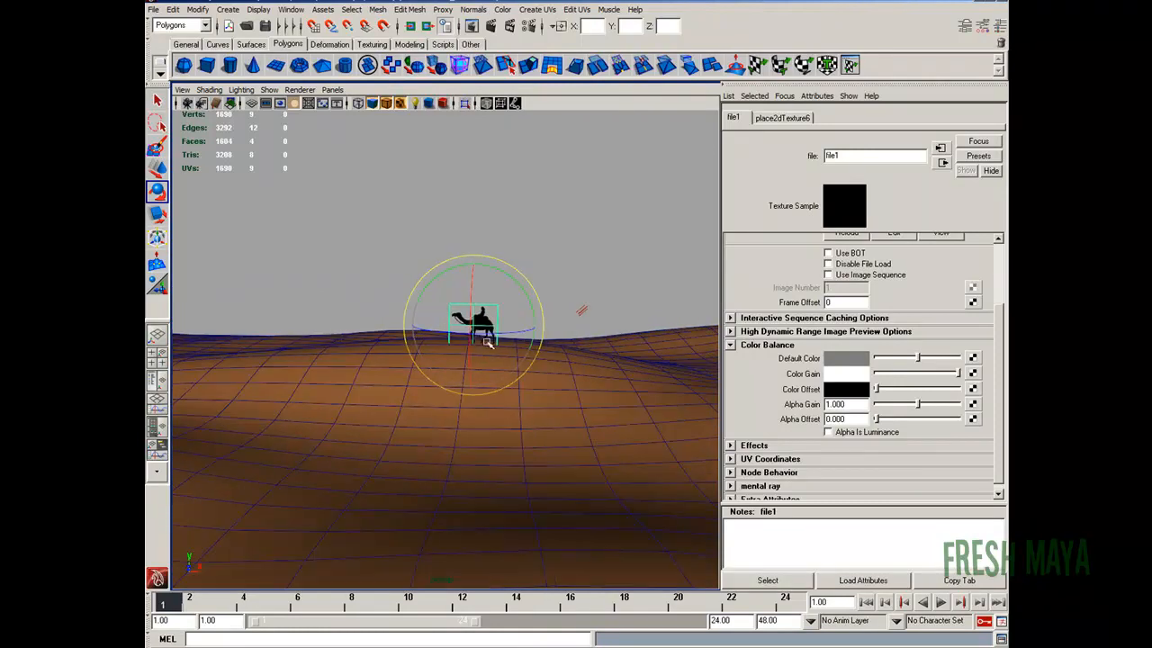
Step: Preview the scene in High Quality viewport mode with the directional light's aim manipulator shown, and return to the RenderAngle1 bookmarked view
left_click(443, 103)
mouse_move(511, 240)
left_mouse_down("alt")
mouse_move(473, 234)
mouse_move(471, 247)
mouse_move(517, 234)
mouse_move(504, 229)
mouse_move(447, 239)
mouse_move(522, 232)
mouse_move(530, 218)
mouse_move(424, 239)
mouse_move(519, 234)
mouse_move(494, 232)
left_mouse_up("alt")
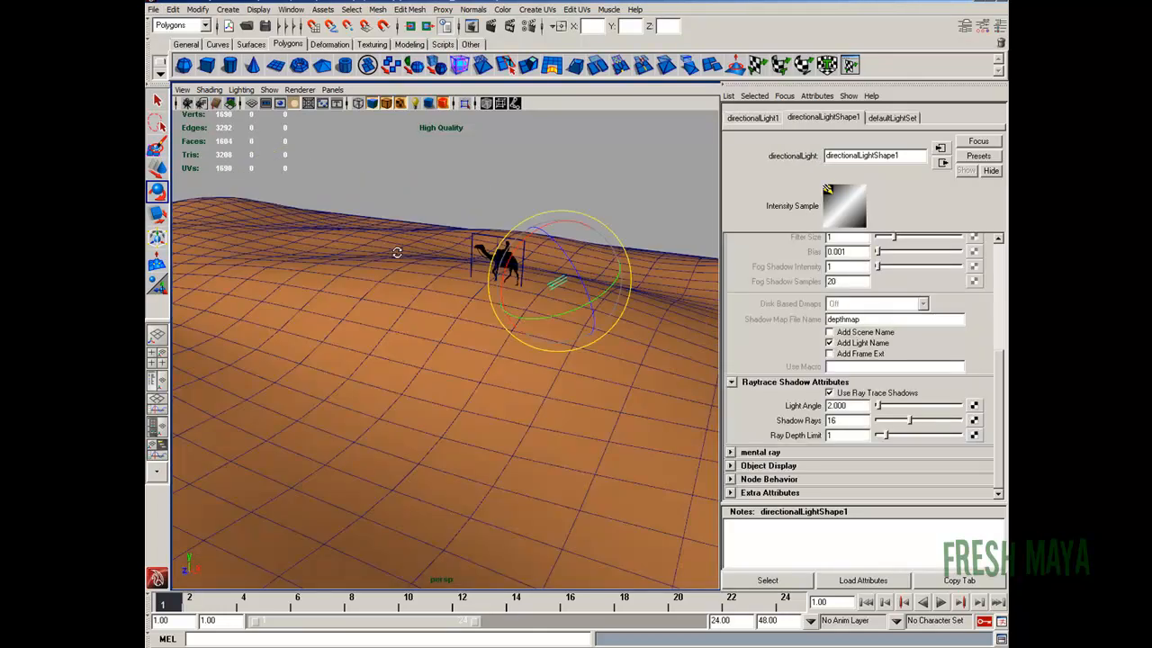
left_click_drag(397, 252, 536, 261, "alt")
key("t")
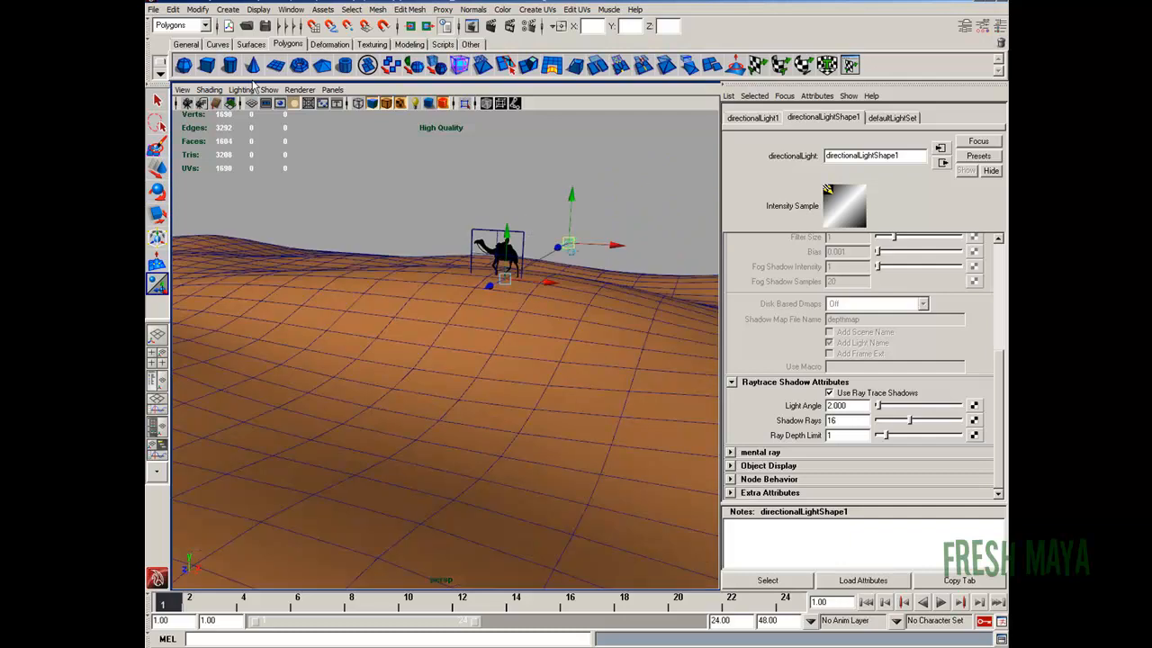
left_click(182, 89)
mouse_move(213, 221)
left_click(329, 218)
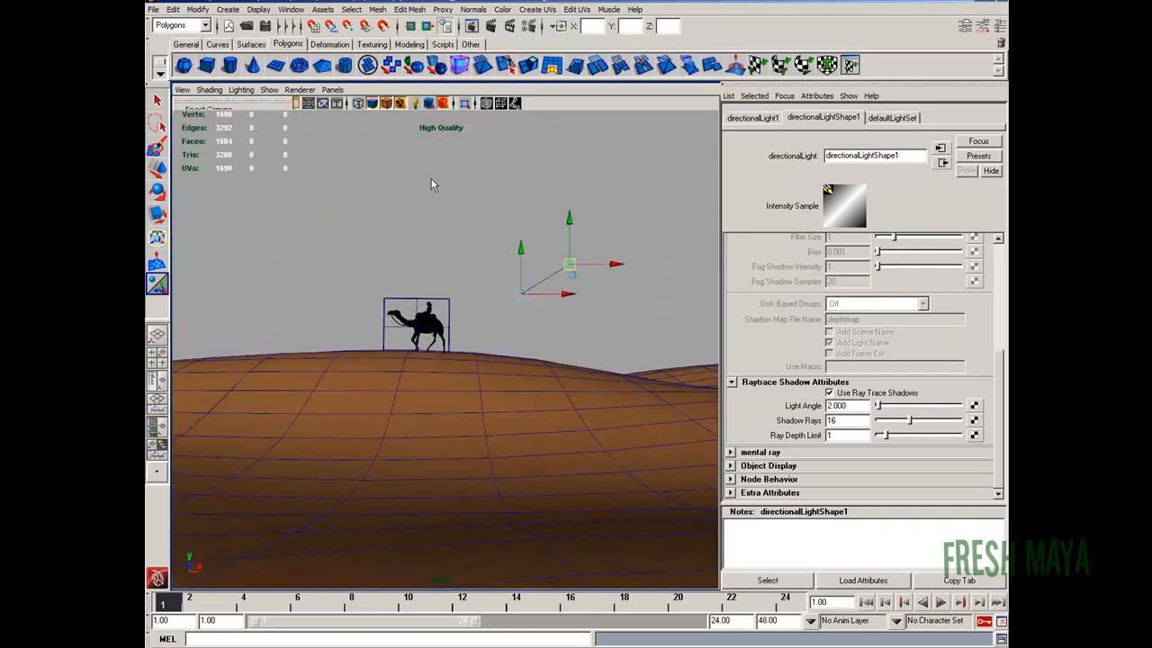
left_click(443, 106)
scroll(837, 414, "up", 1)
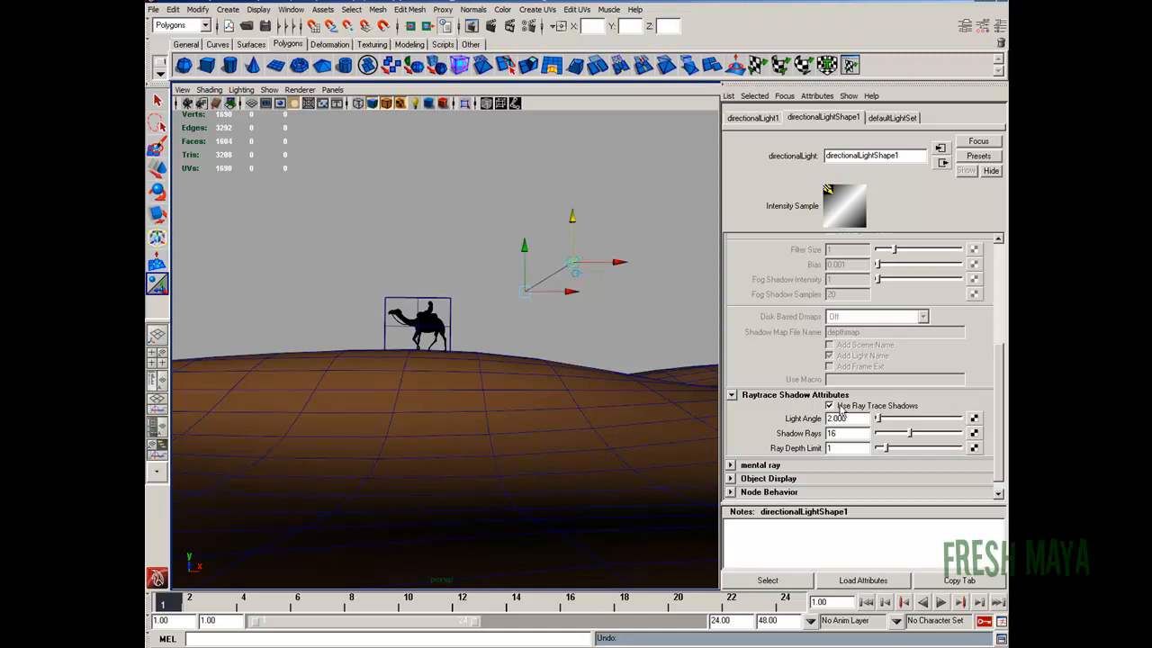
Step: Switch the renderer to mental ray with the Preview quality preset and render the frame
left_click(529, 27)
left_click(493, 144)
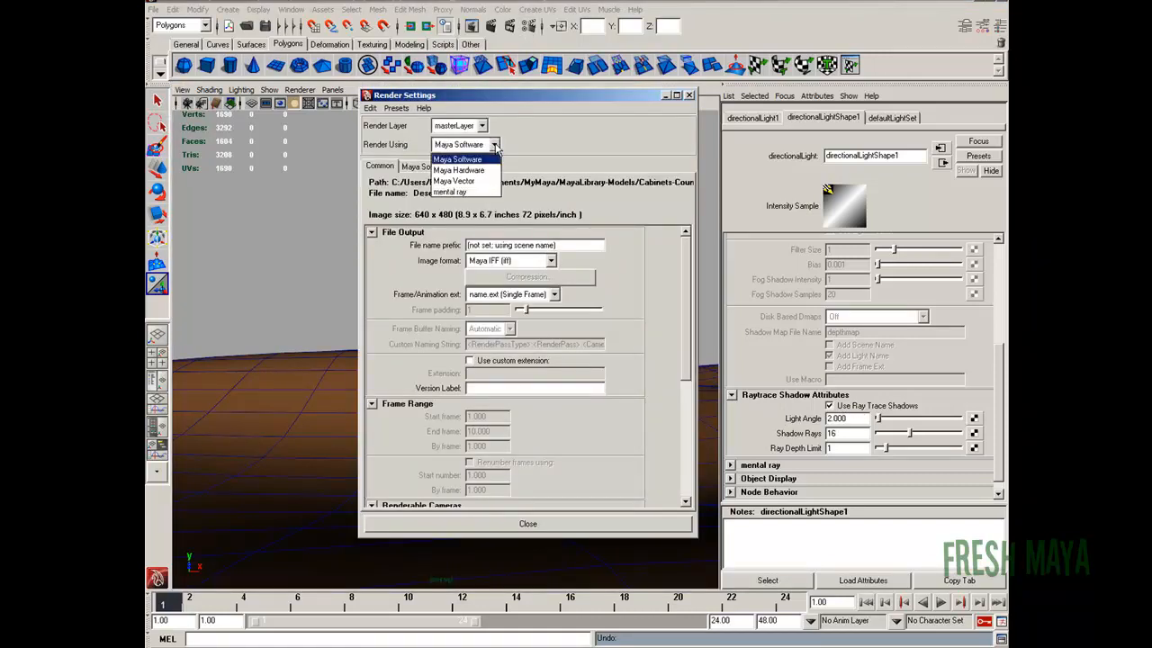
left_click(465, 193)
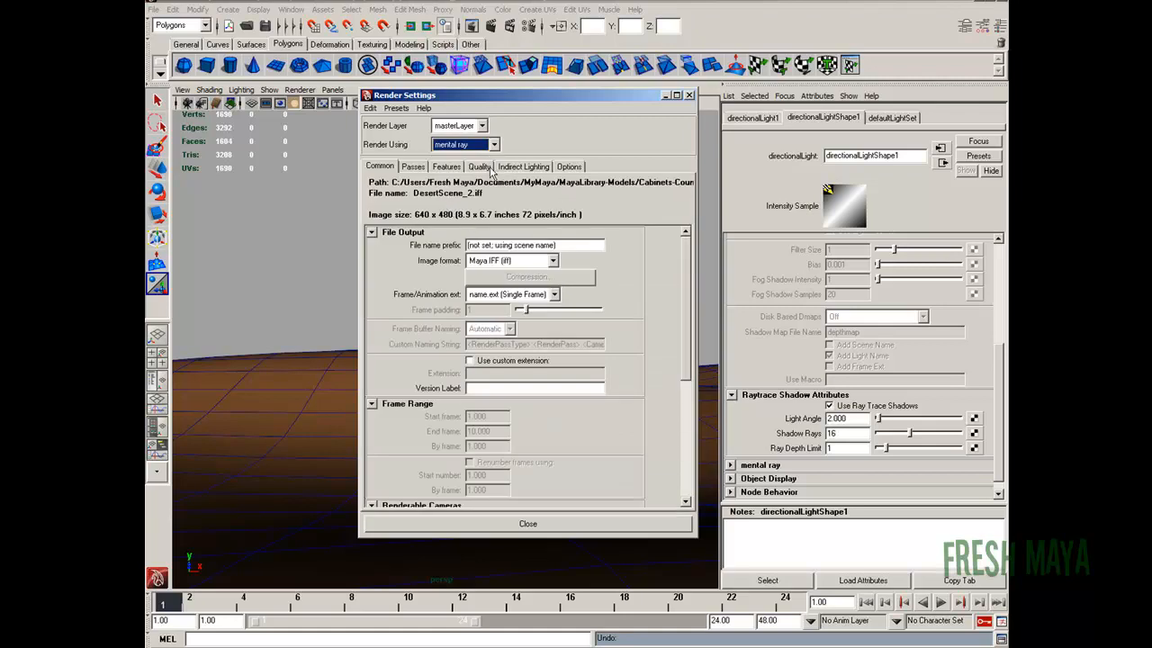
left_click(481, 169)
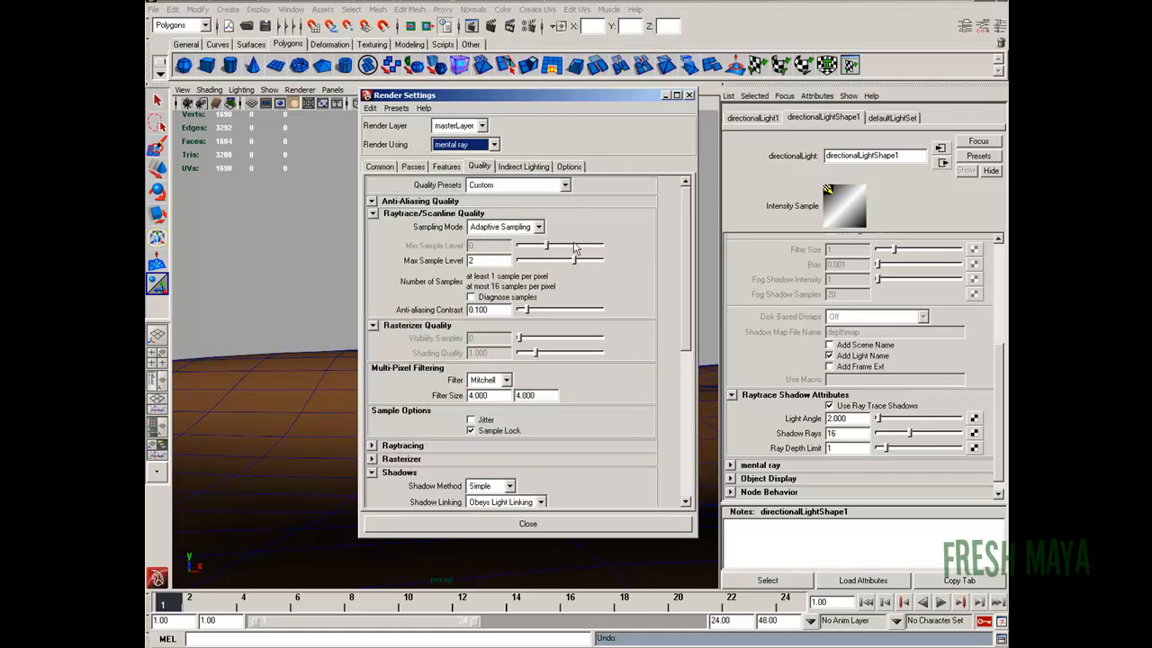
left_click(565, 185)
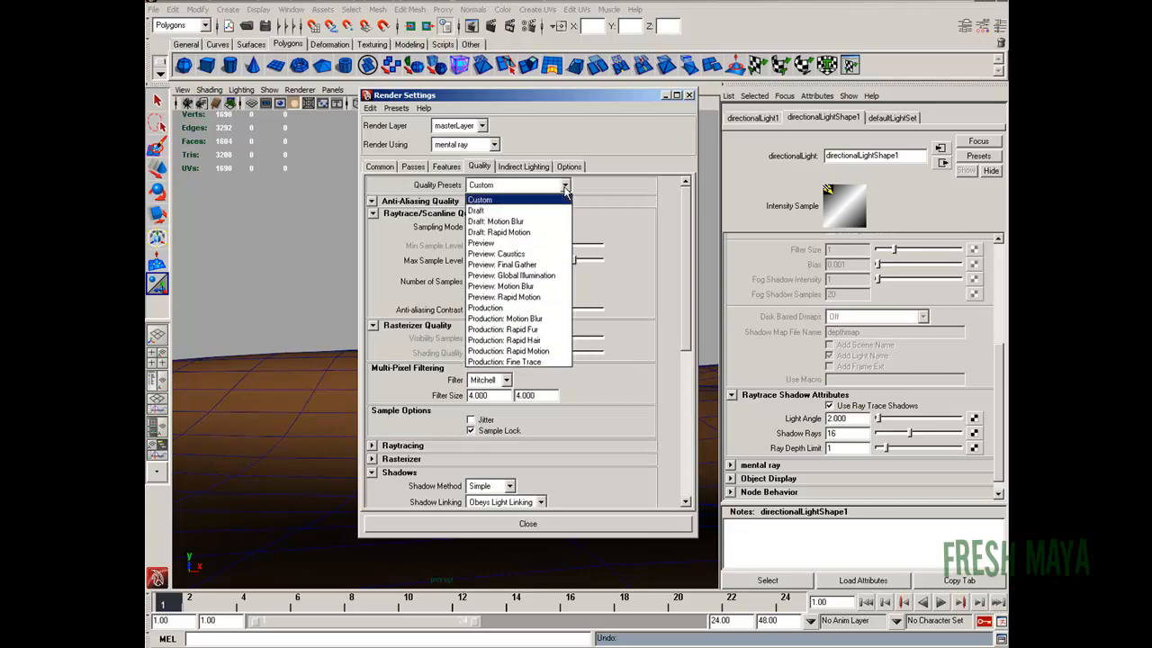
left_click(507, 243)
left_click(551, 524)
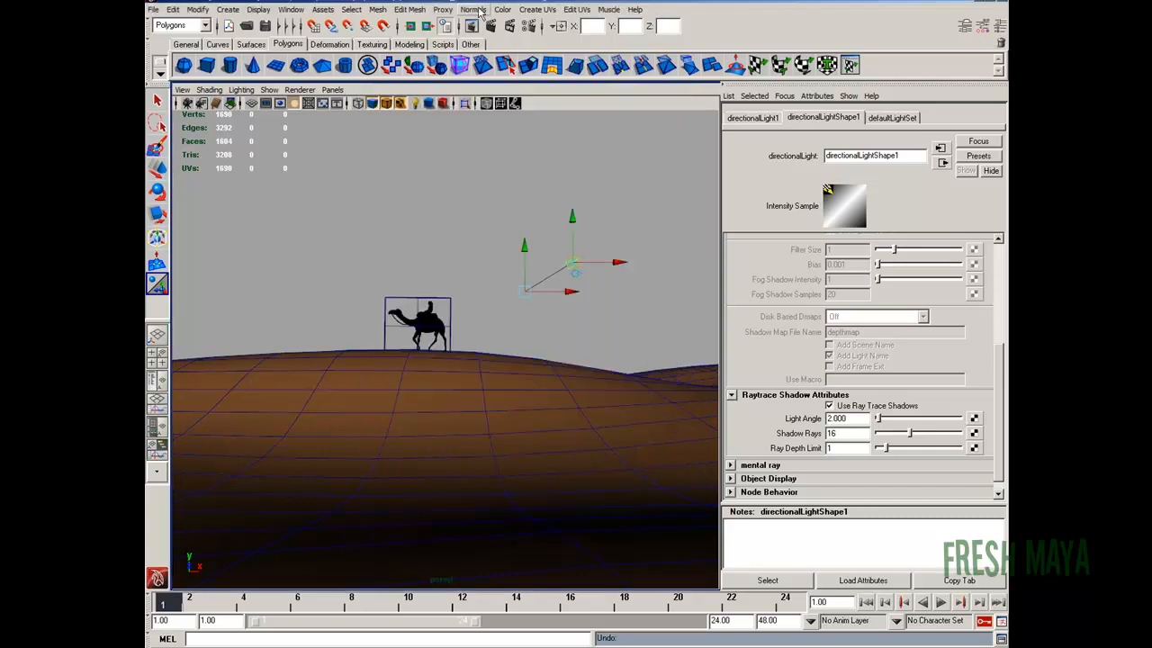
left_click(491, 27)
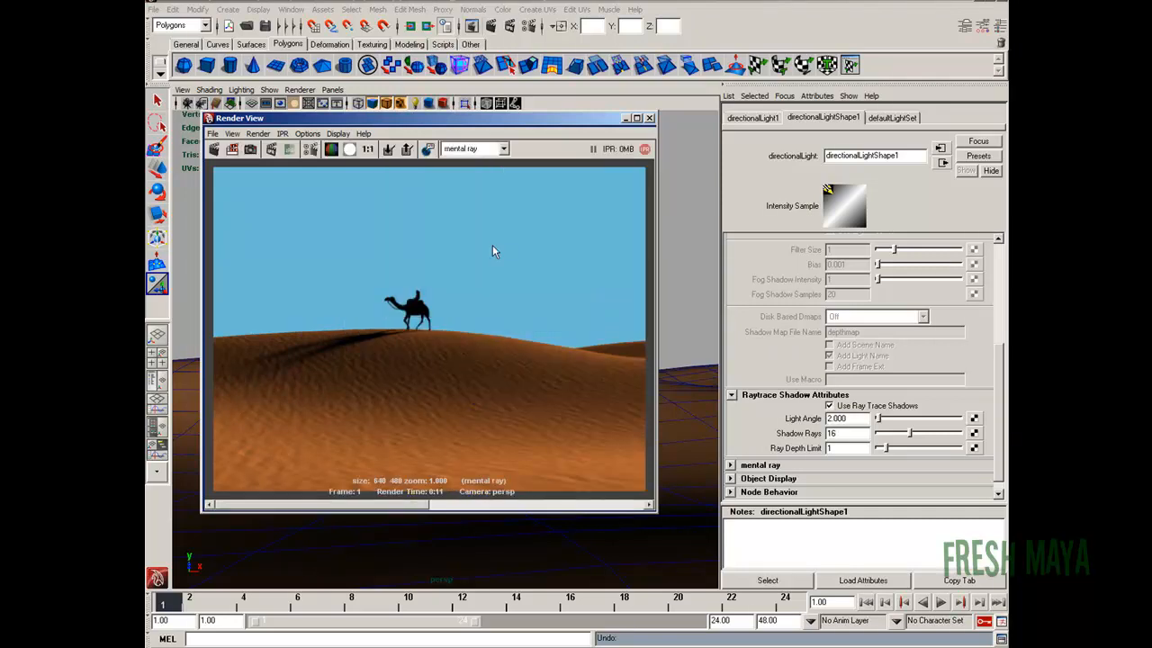
left_click(649, 118)
Step: Move the camel plane horizontally along the dune crest, away from the directional light
left_click(448, 321)
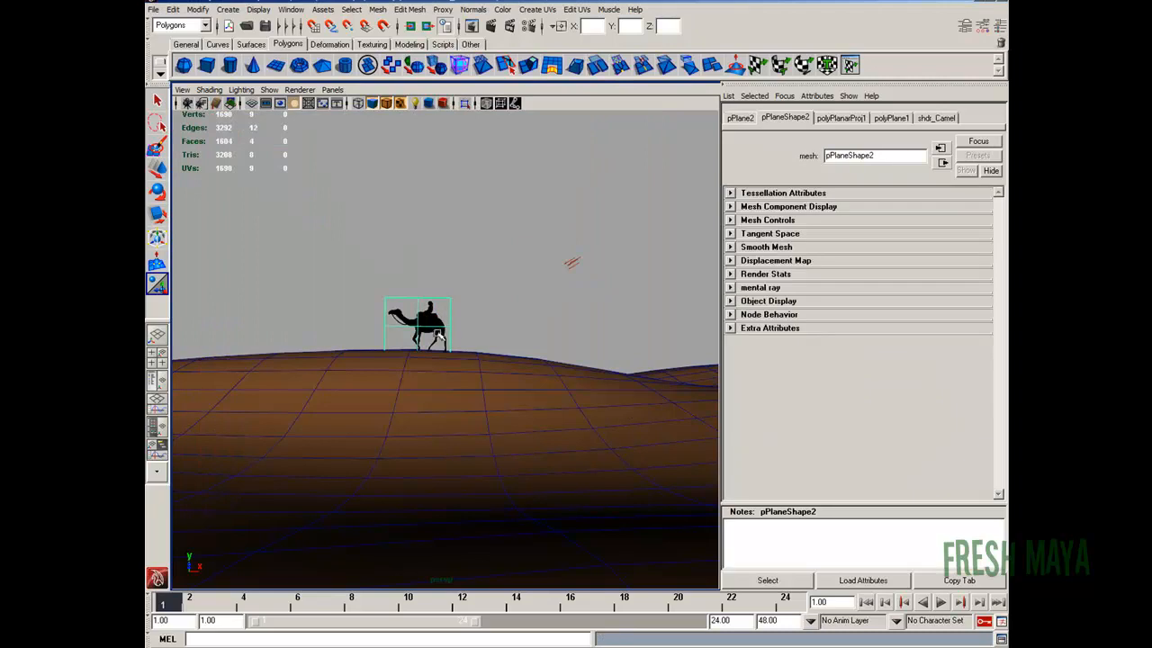
key("w")
left_click_drag(464, 328, 420, 329)
Step: Adjust the directional light's aim point horizontally with its manipulator and test-render the camel's shadow on the dune
left_click(575, 261)
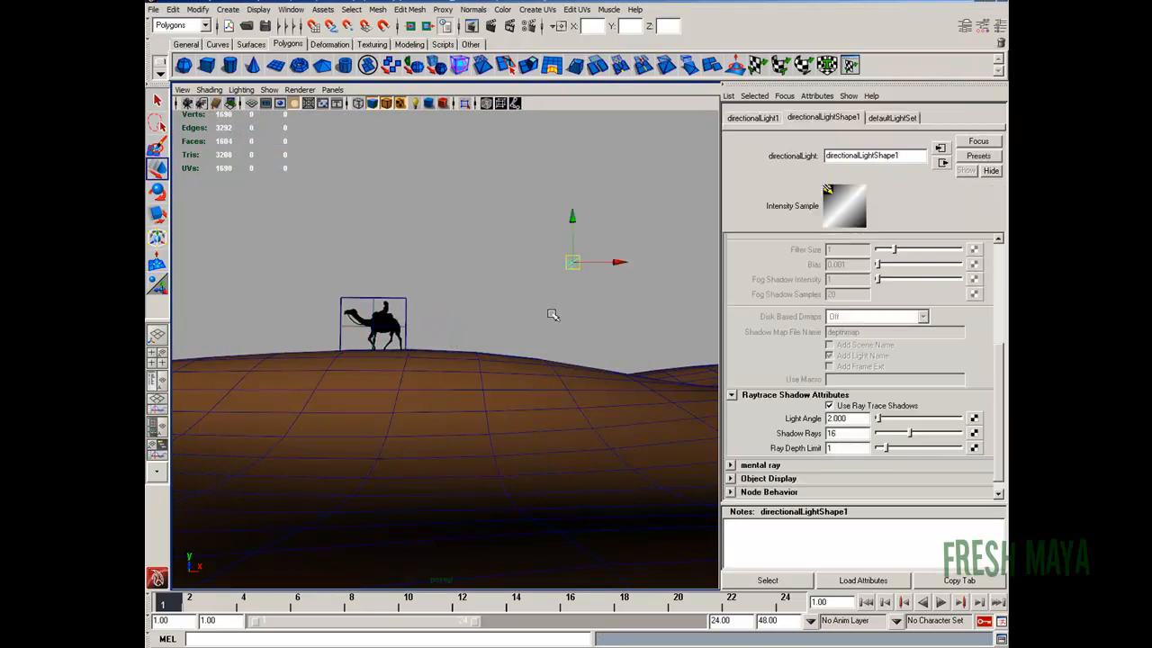
key("t")
left_click(569, 290)
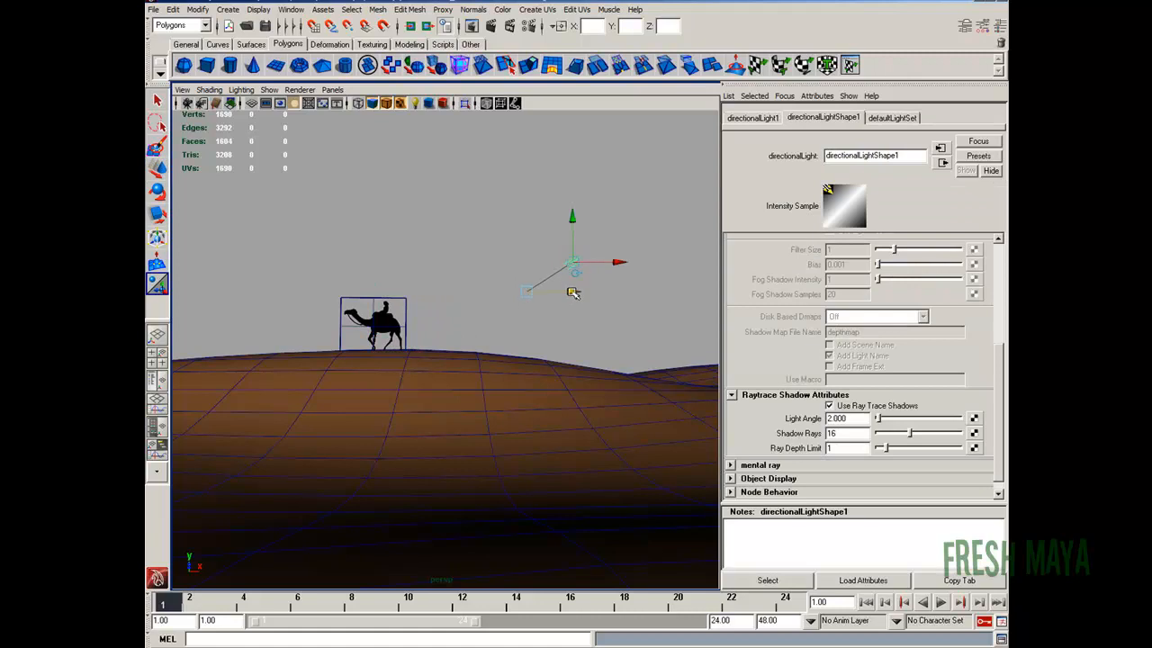
left_click(493, 26)
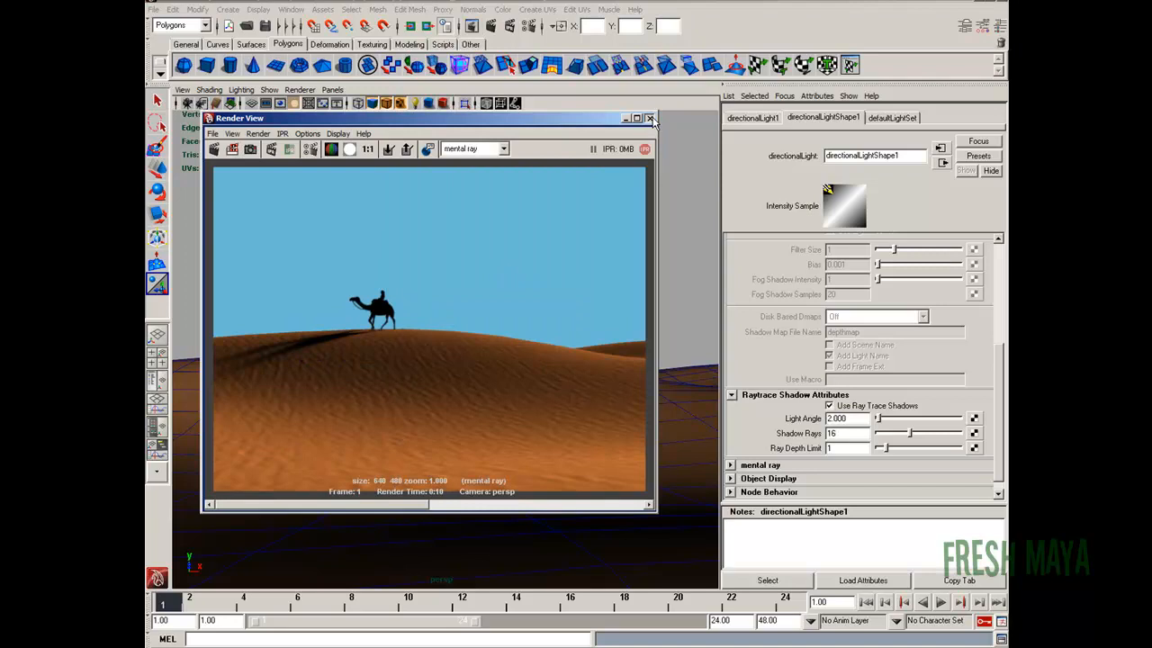
left_click(650, 118)
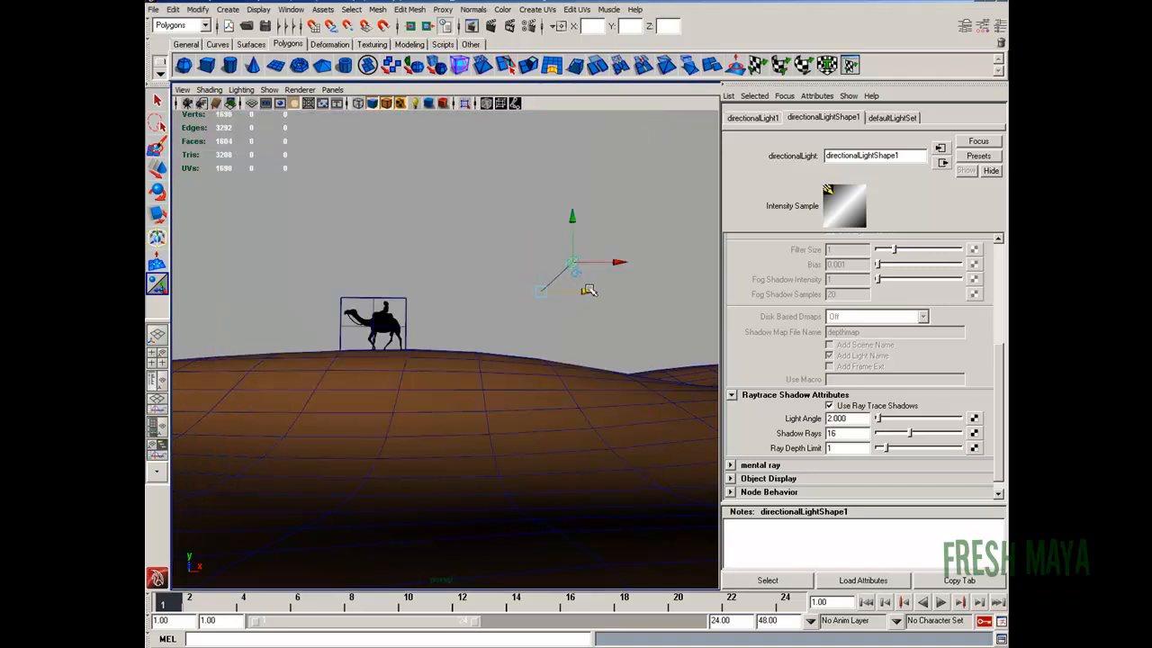
left_click(492, 26)
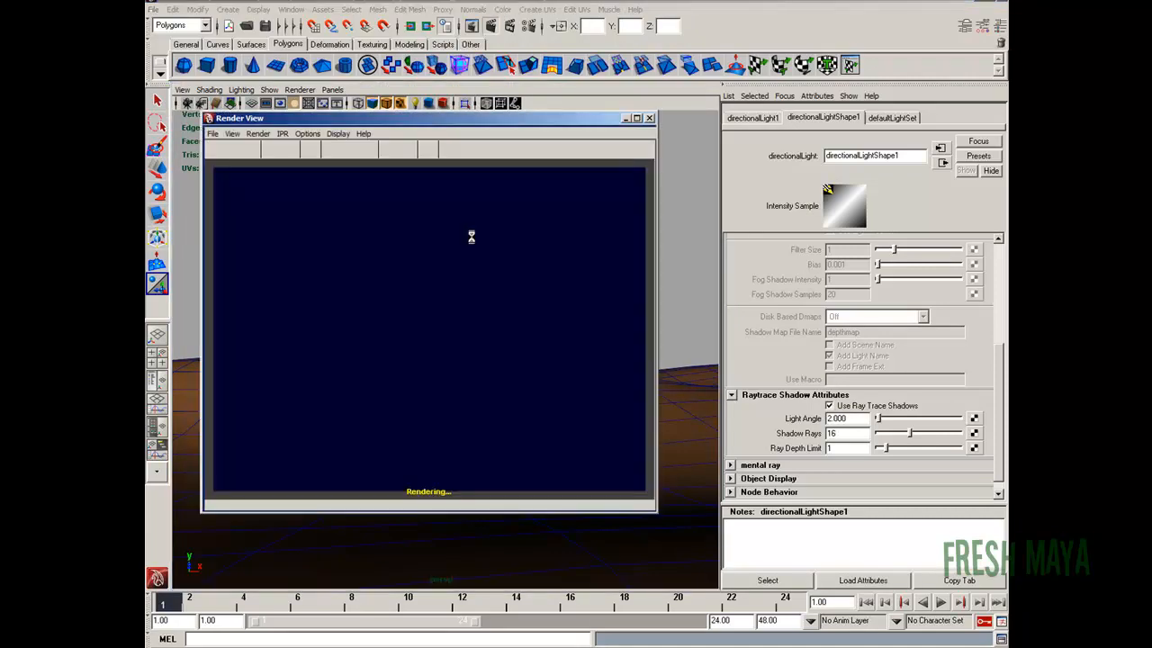
left_click(649, 118)
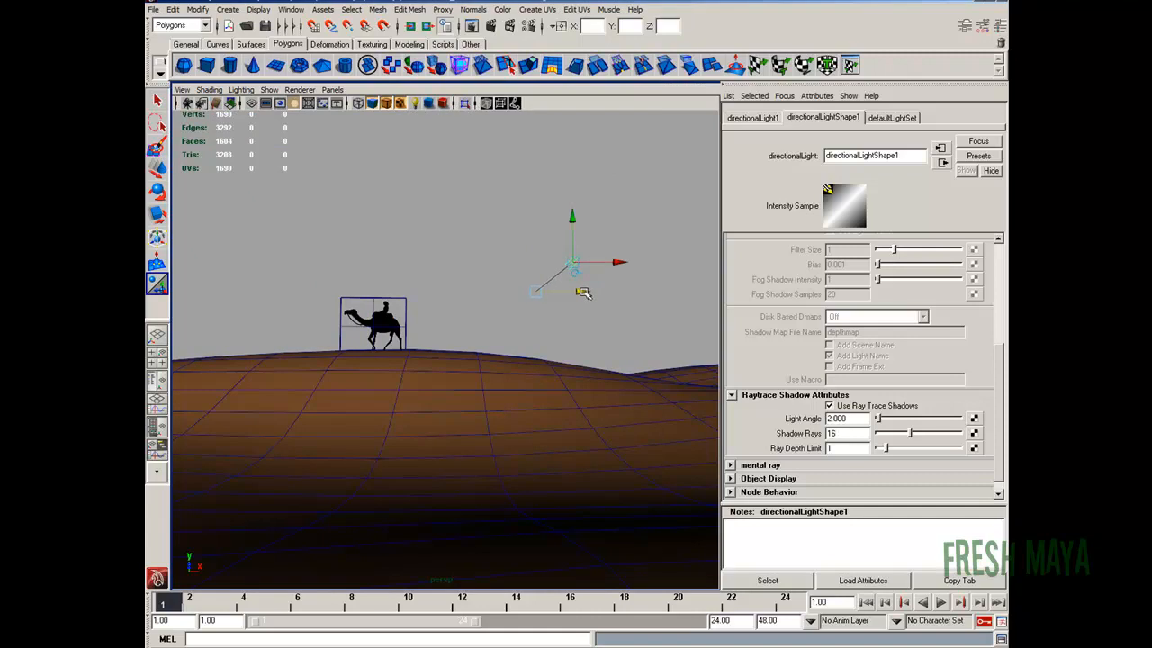
Step: Move the camel plane along the dune crest back toward the directional light and render the frame
left_click(404, 327)
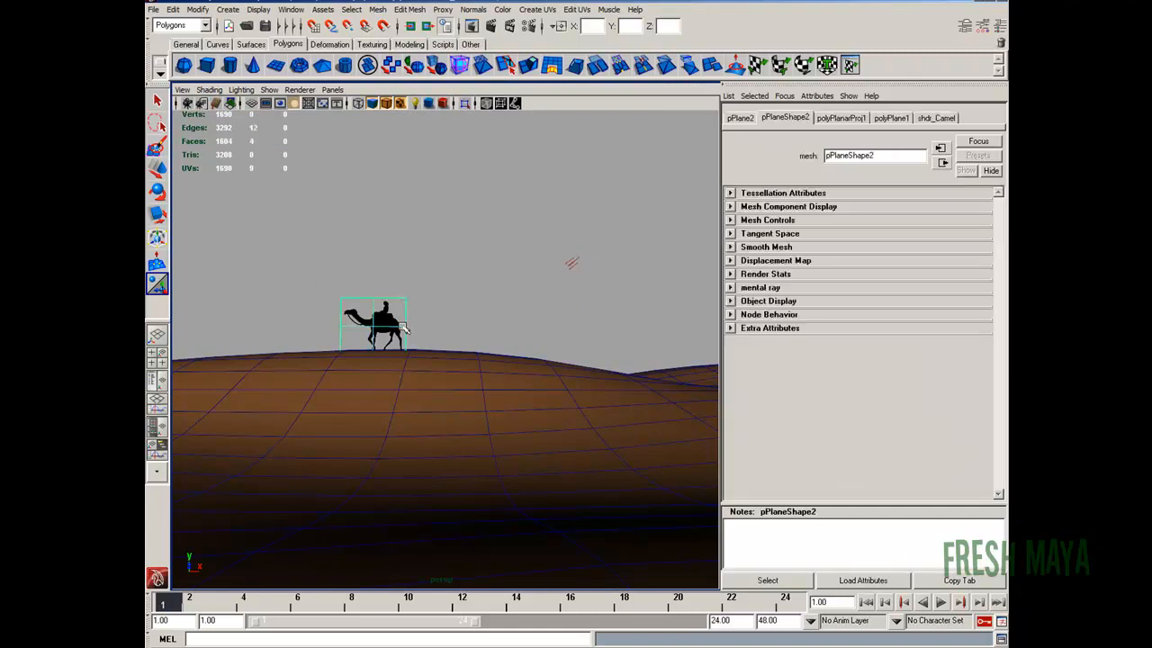
key("w")
left_click_drag(416, 327, 447, 327)
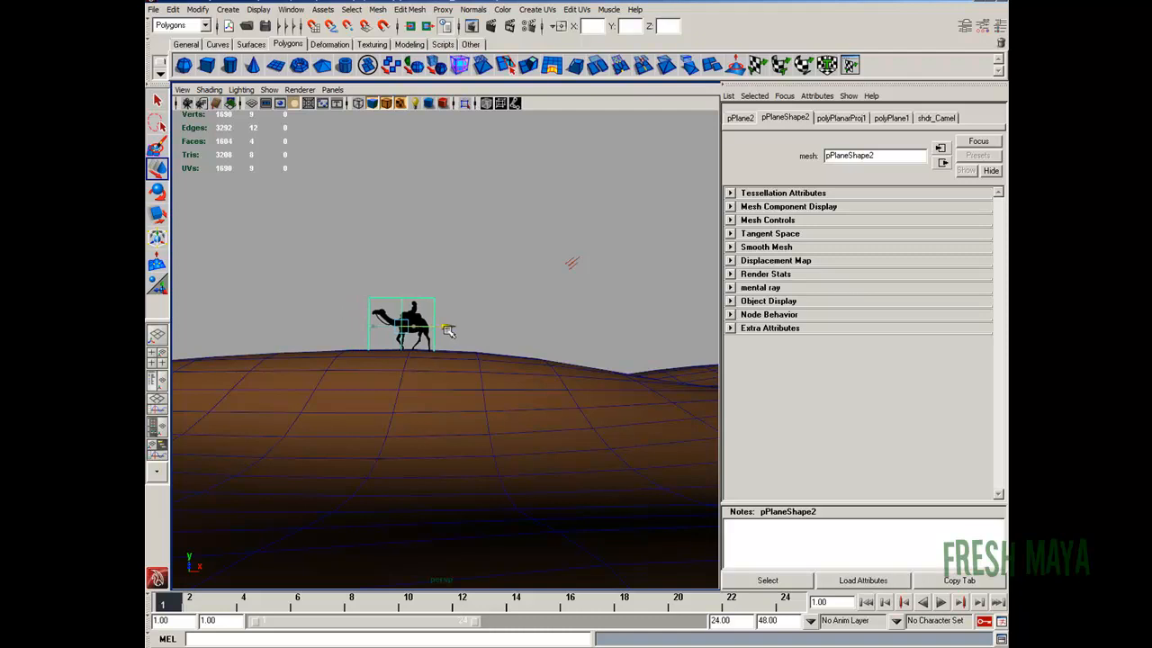
left_click(470, 249)
left_click(490, 25)
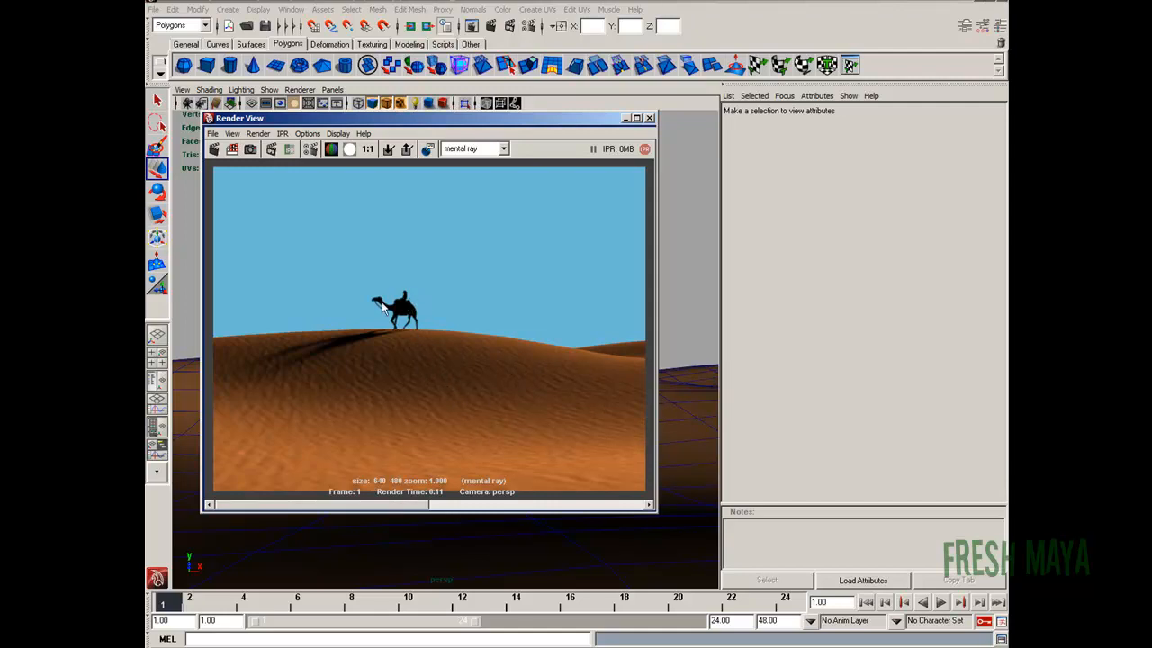
left_click(649, 118)
Step: Scale the camel plane up slightly, raise it so the feet stand on the dune crest, and render the frame
left_click(434, 306)
key("r")
left_click_drag(413, 337, 412, 329)
key("w")
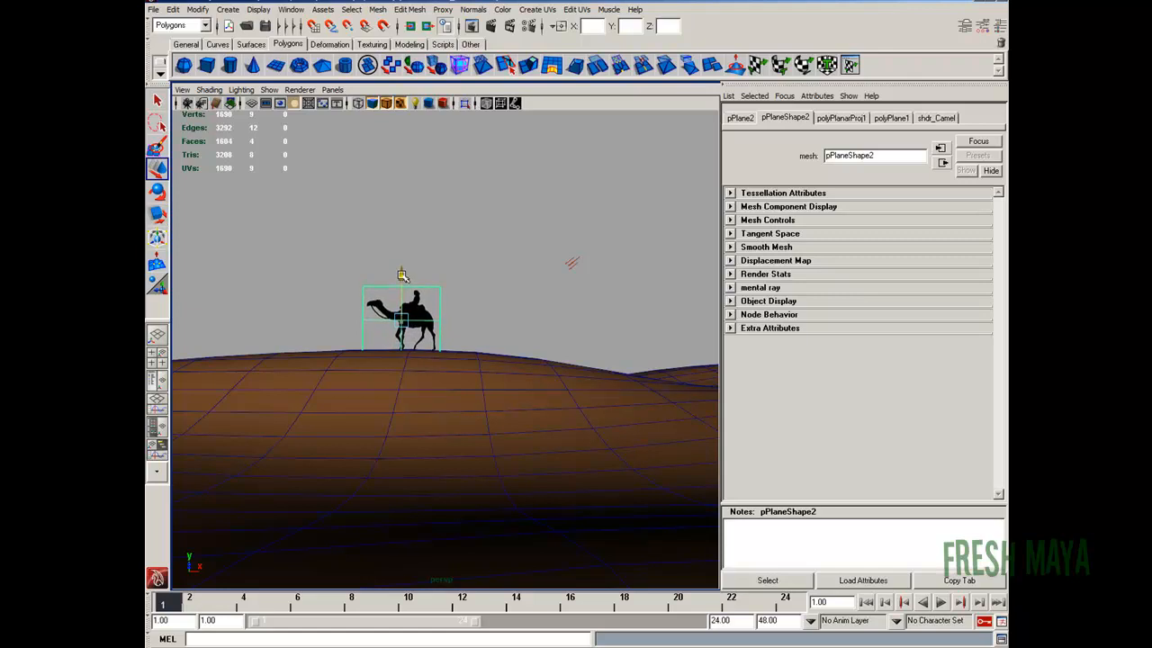
left_click(431, 256)
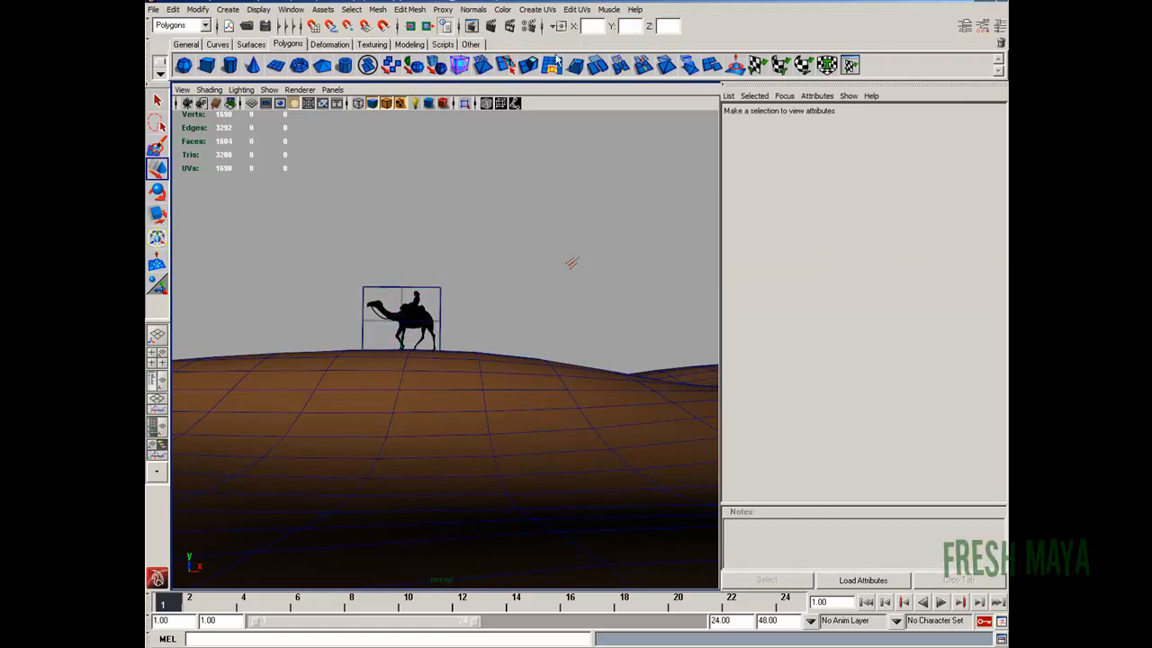
left_click(495, 27)
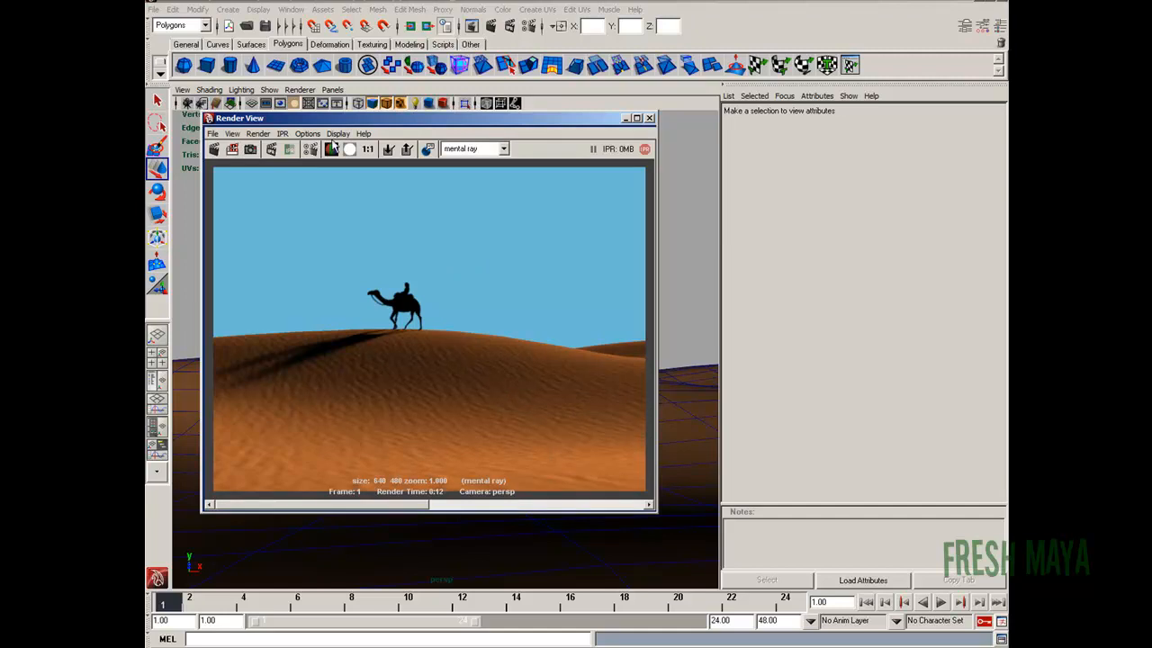
left_click(650, 119)
Step: Set the render image size to the Full 1024 preset, 1024 x 768 pixels
left_click(510, 25)
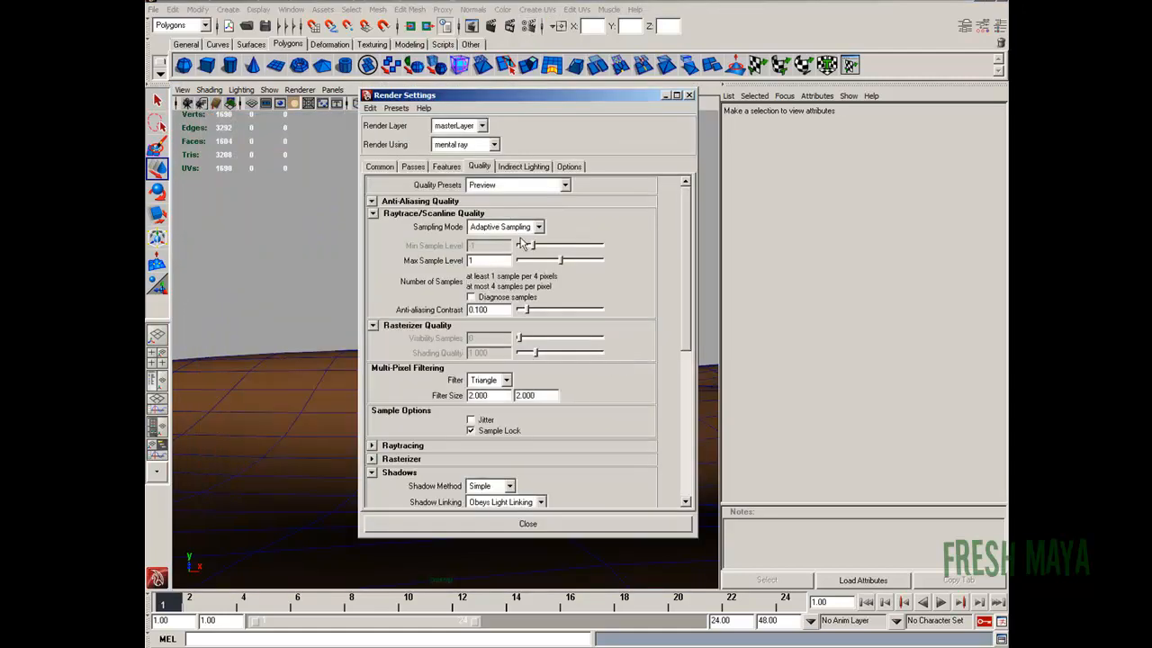
left_click(379, 166)
left_click_drag(684, 256, 681, 371)
left_click(558, 359)
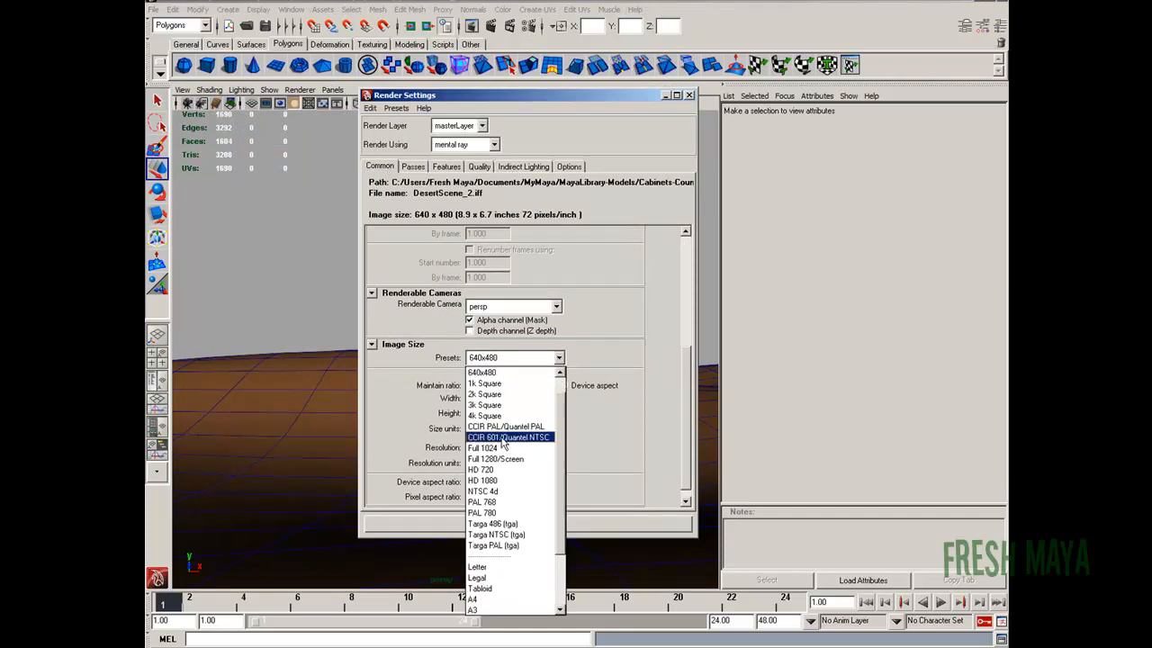
left_click(496, 461)
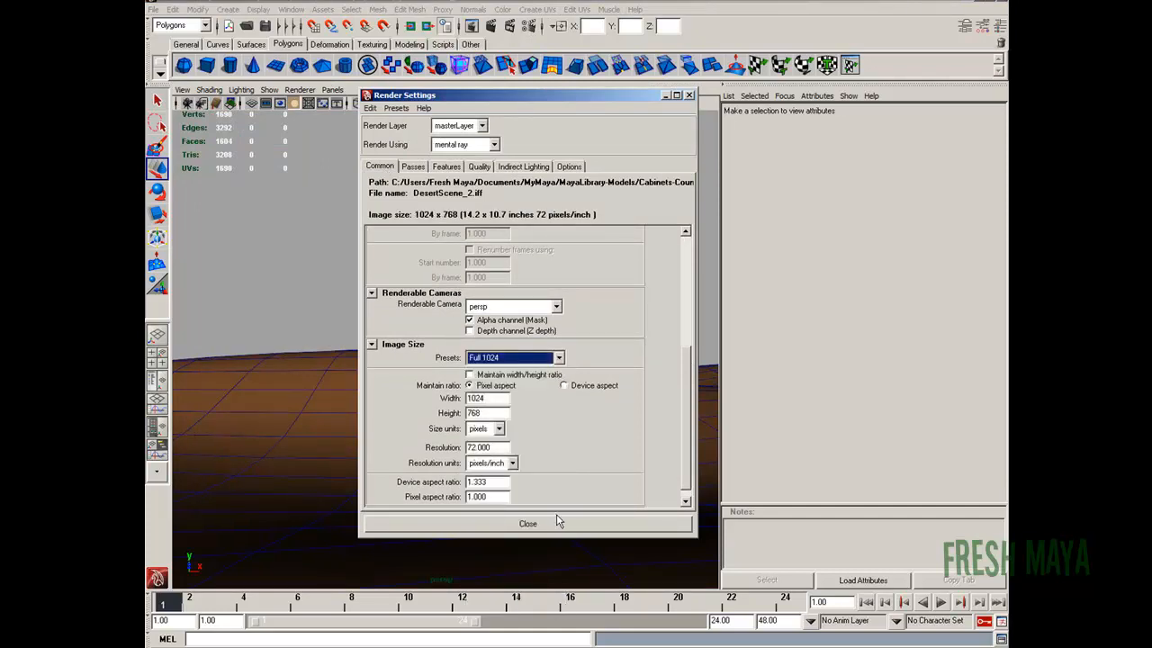
left_click_drag(496, 396, 437, 392)
left_click(484, 415)
left_click_drag(685, 379, 675, 225)
Step: Apply the Production quality preset for mental ray and render the final frame
left_click(484, 168)
left_click(564, 184)
left_click(498, 309)
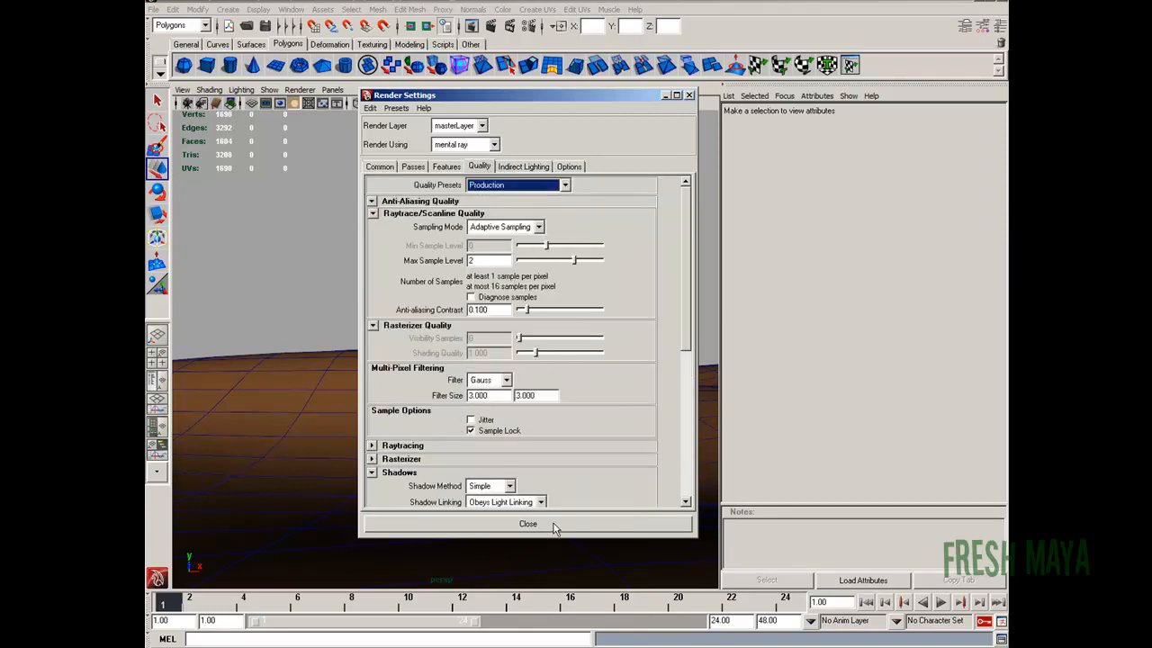
left_click(555, 524)
left_click(489, 26)
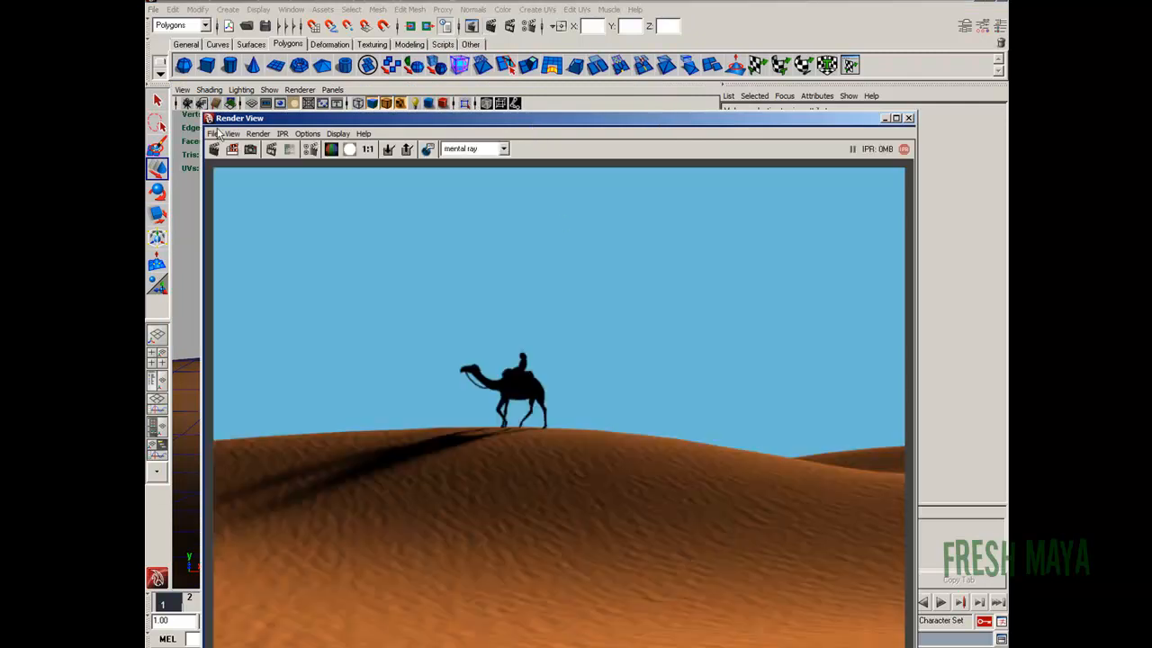
Step: Save the rendered image to the Desktop as a PNG named CamelRender1 and close the render window
left_click(216, 133)
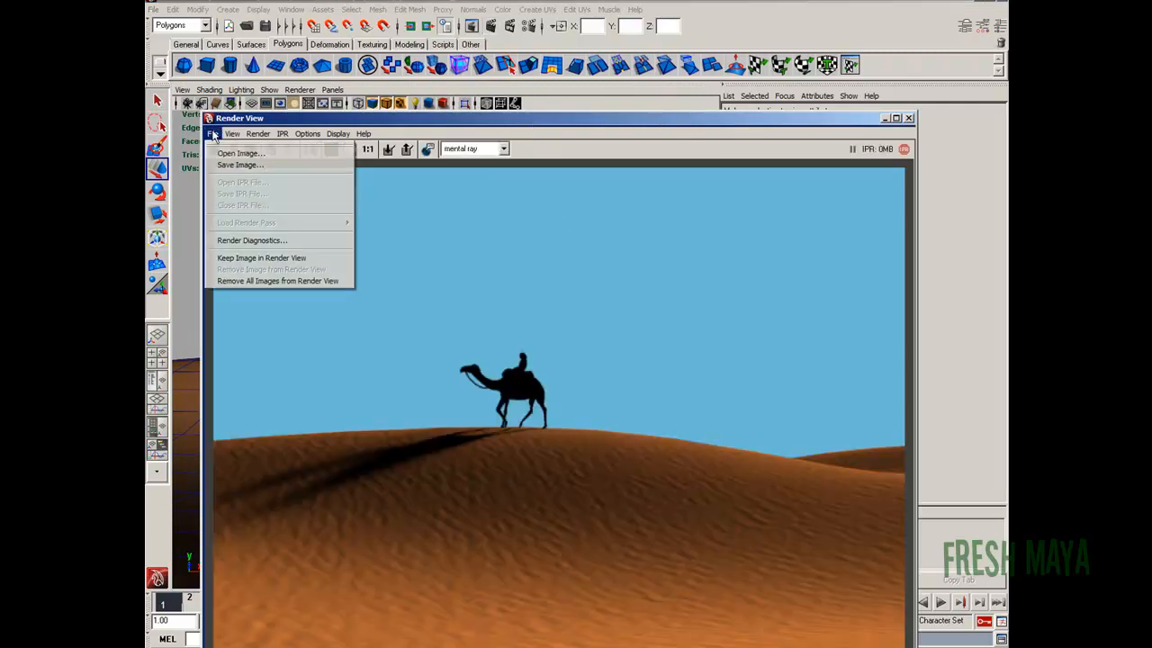
left_click(239, 169)
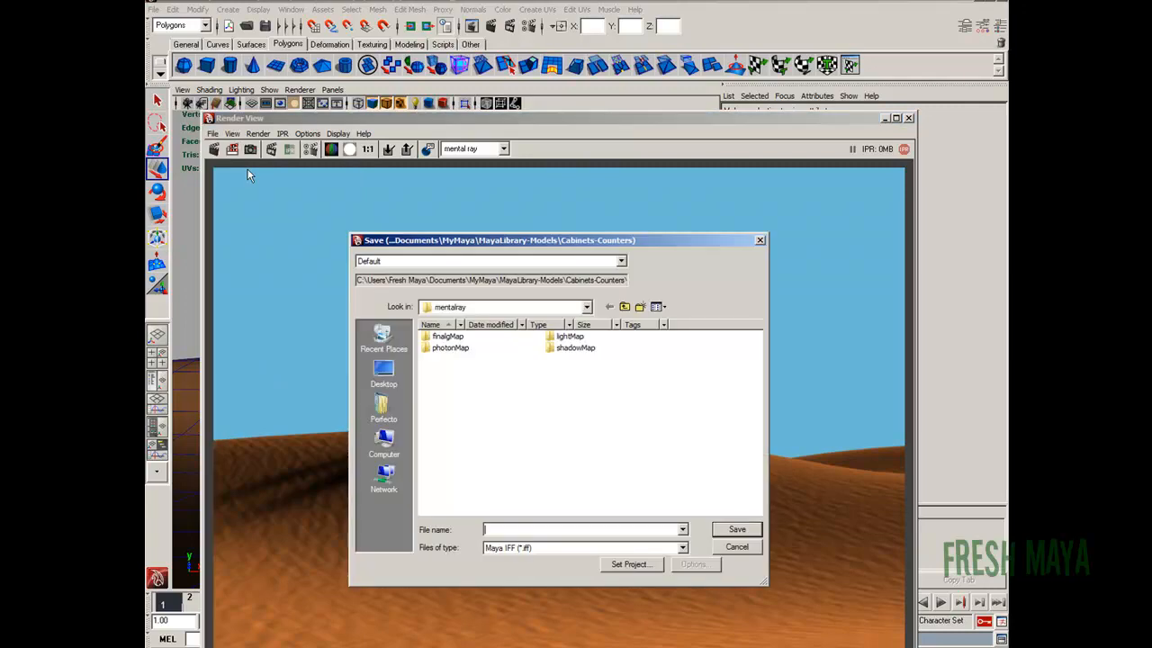
left_click(684, 548)
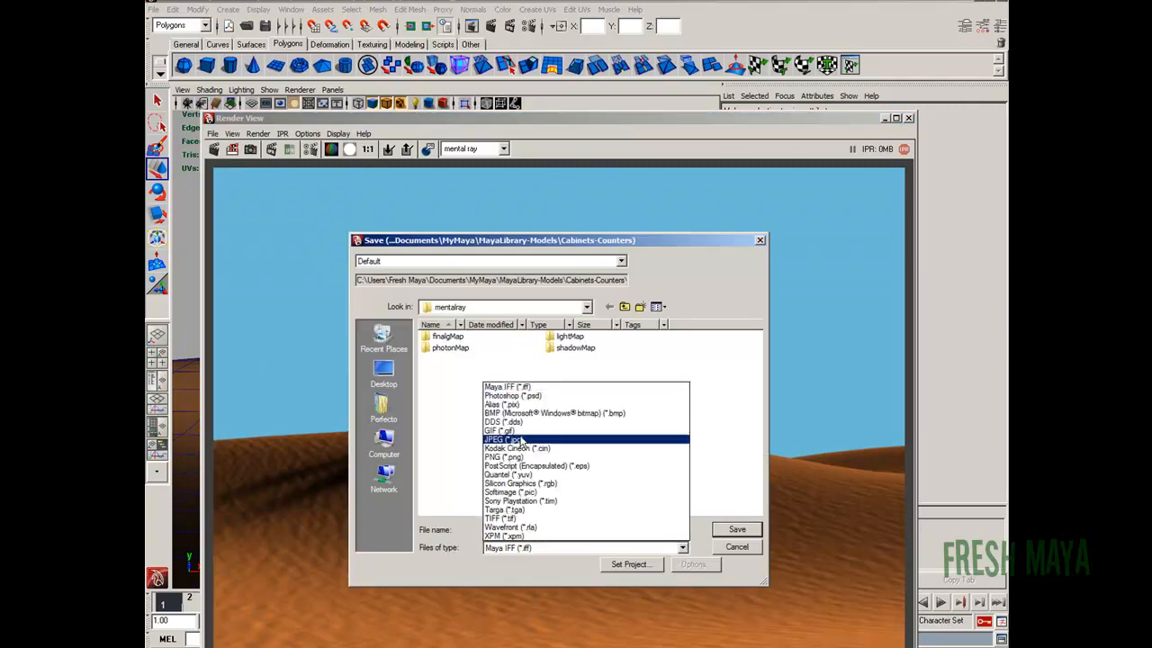
left_click(540, 454)
left_click(515, 531)
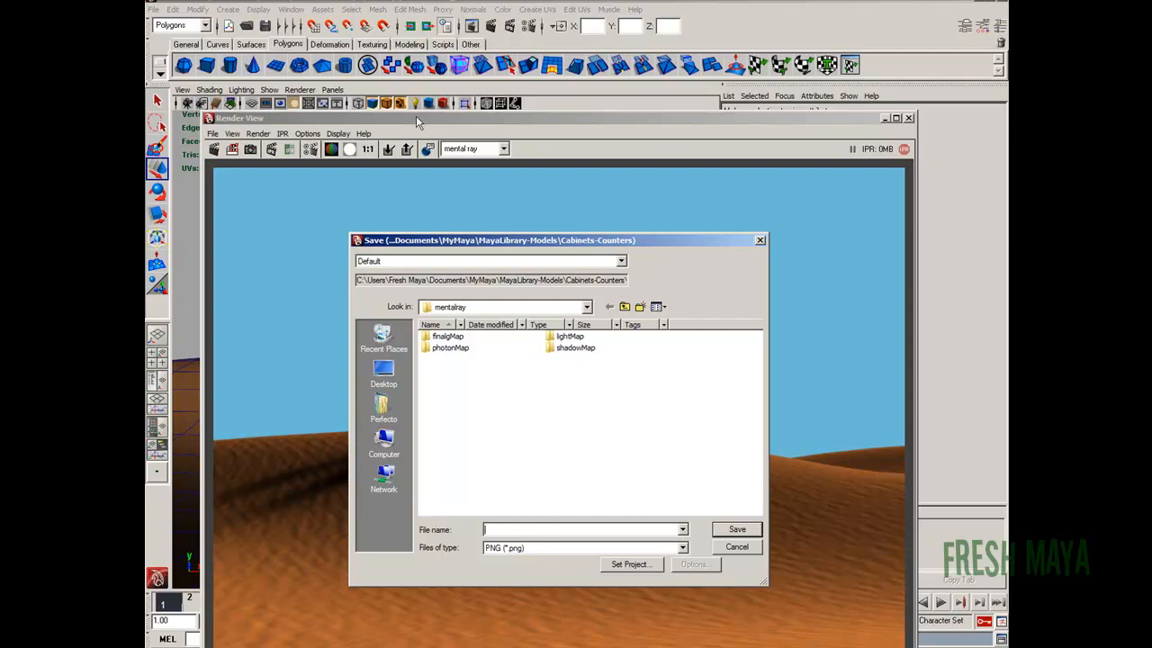
left_click(384, 376)
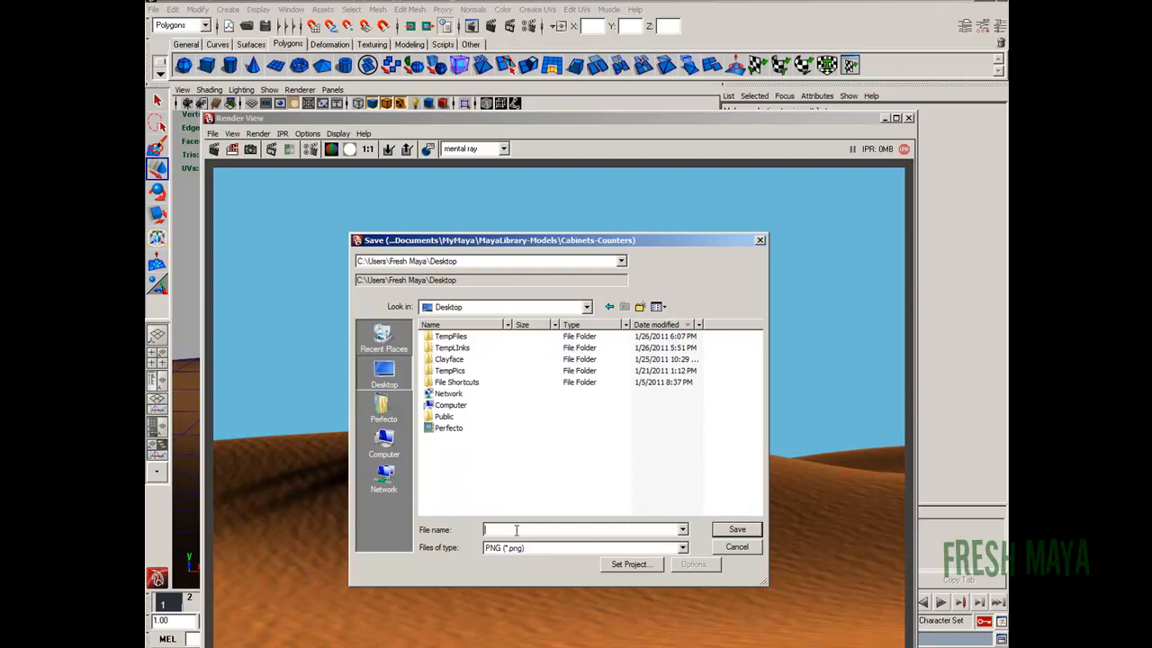
type("CamelRender1")
left_click(736, 530)
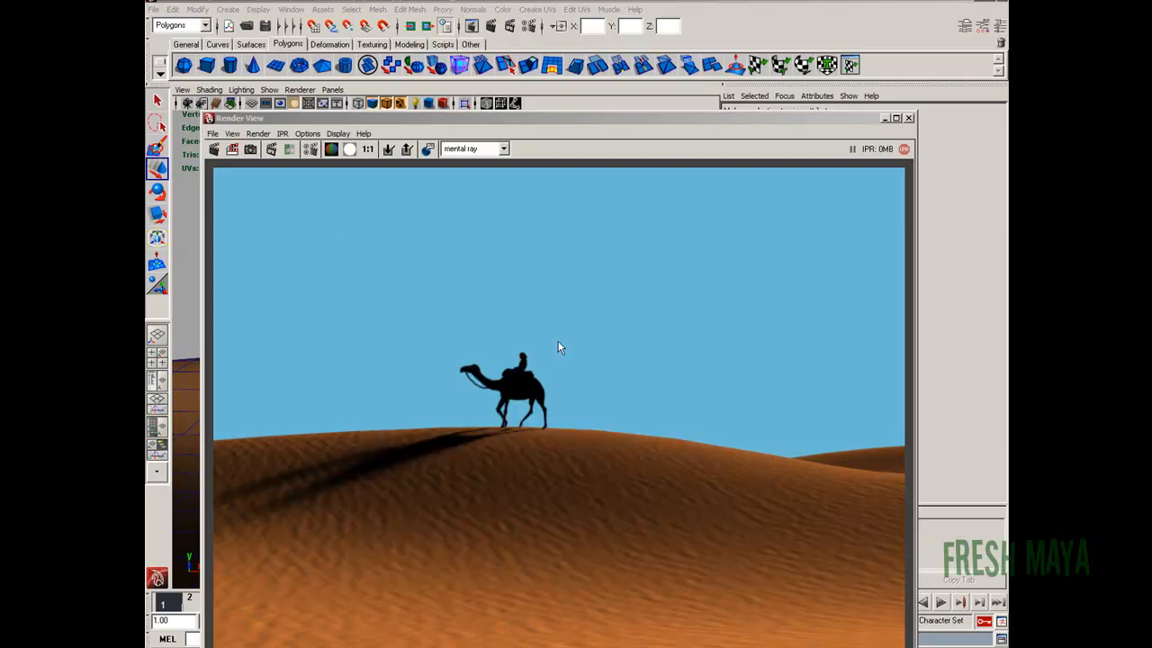
left_click(908, 119)
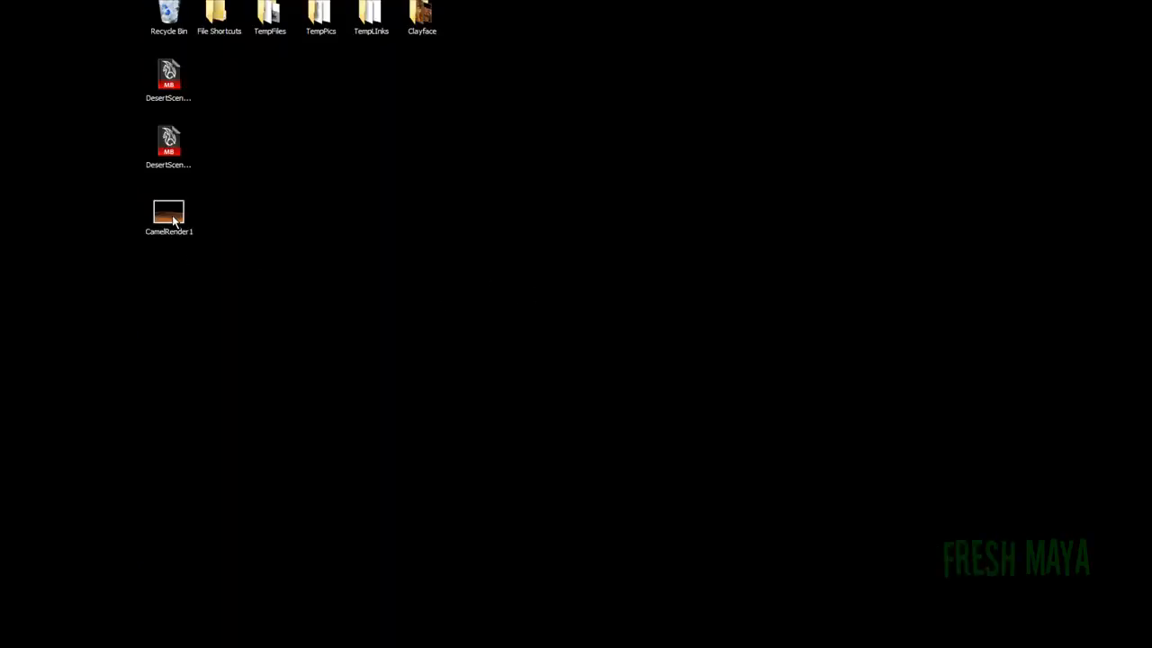
Step: Switch to GIMP 2 by launching it from the desktop and dismiss its tip of the day
right_click(172, 209)
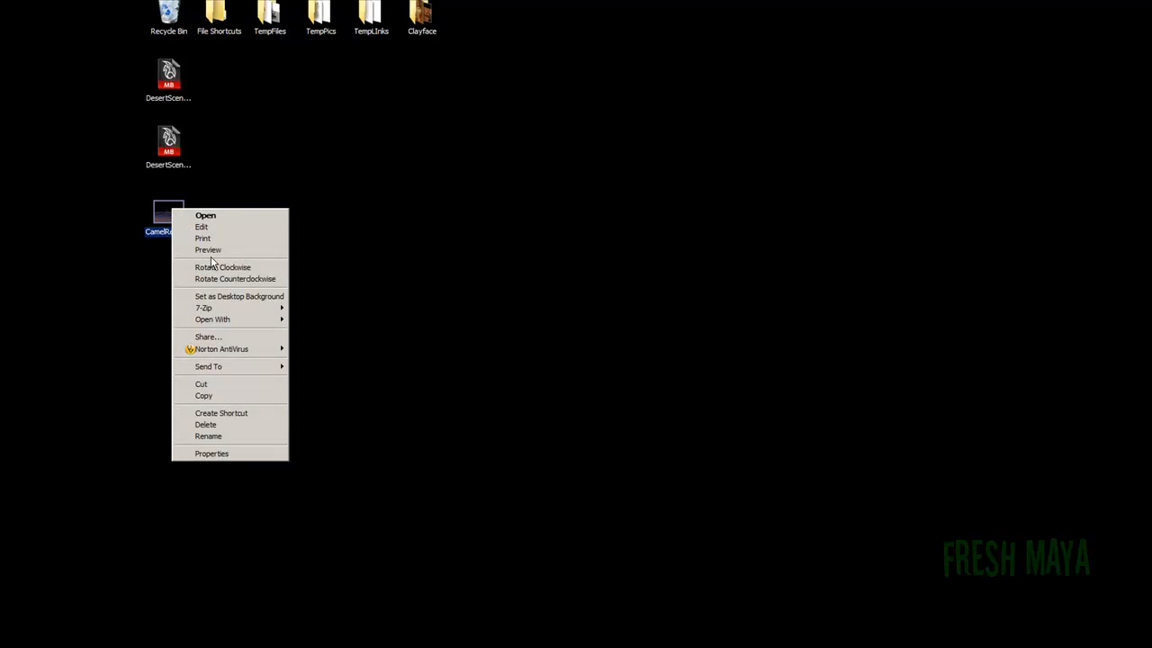
left_click(247, 169)
left_click(169, 647)
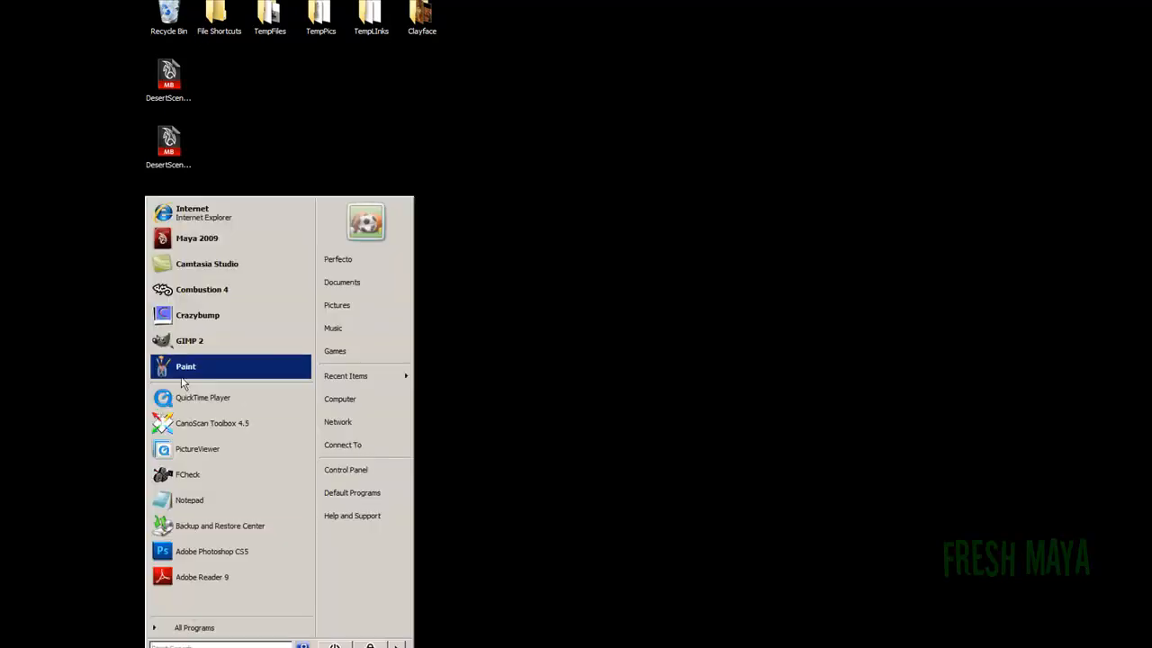
left_click(190, 340)
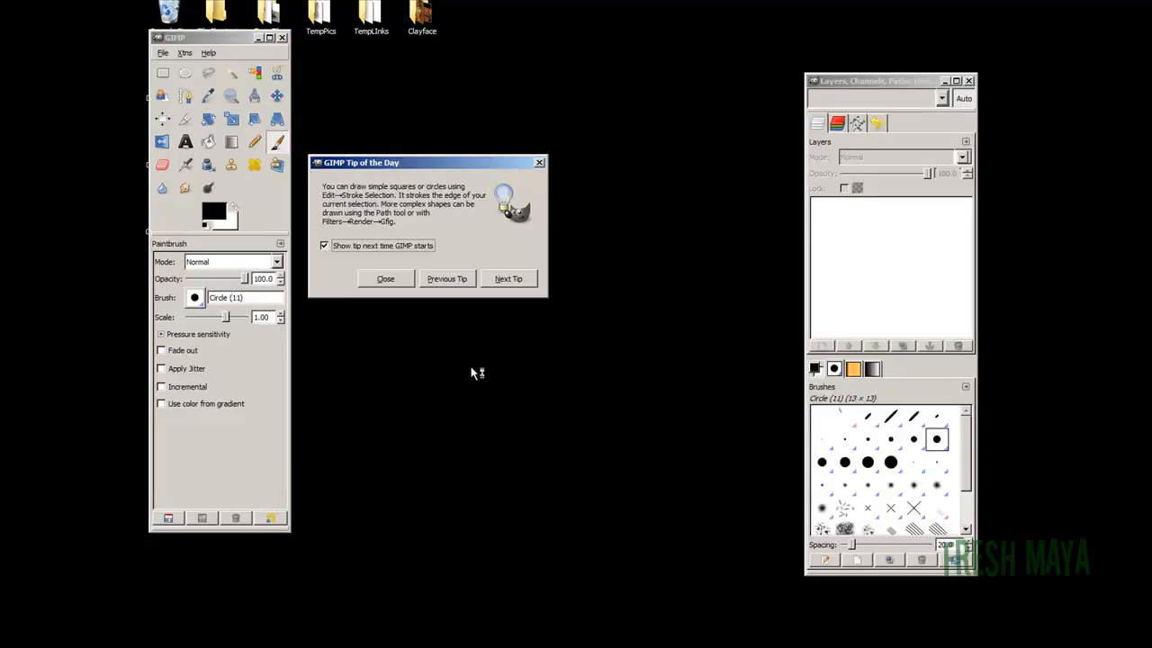
left_click(399, 281)
Step: Open CamelRender1.png from the Desktop and arrange the image and layers windows side by side
left_click(163, 53)
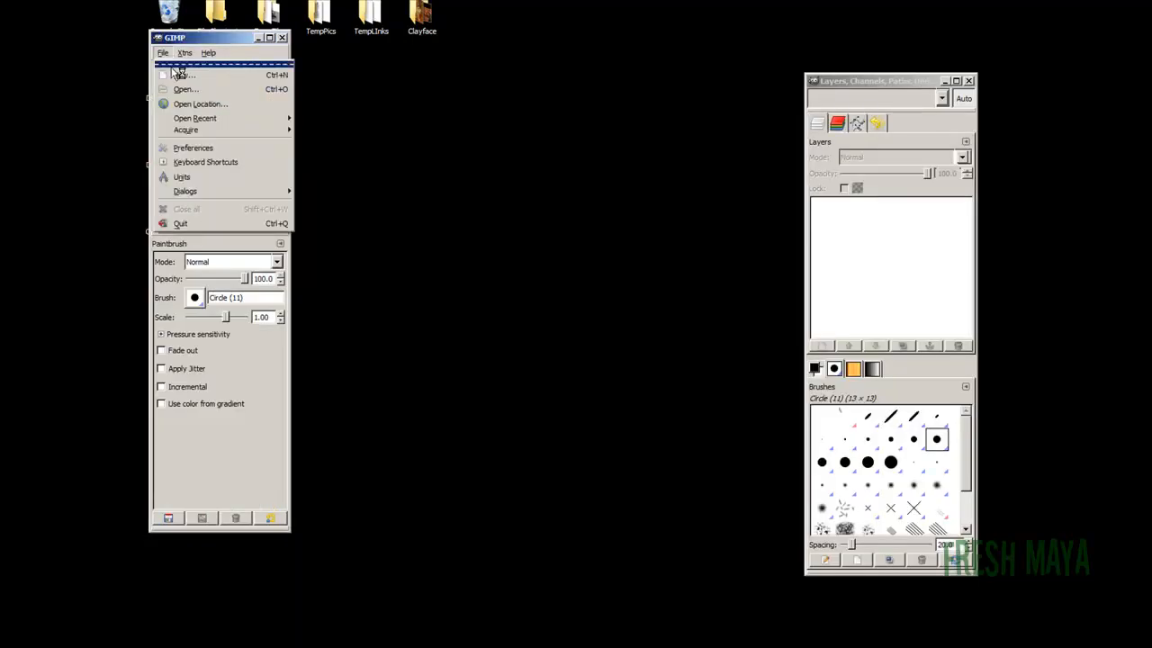
left_click(184, 90)
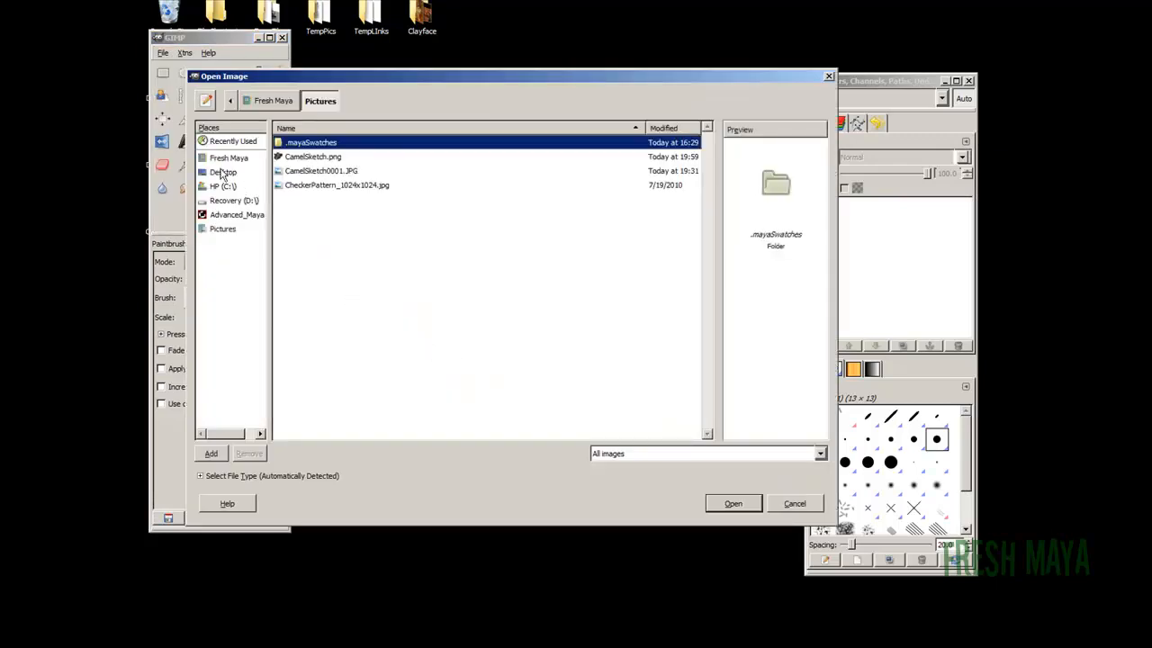
left_click(223, 173)
left_click(317, 215)
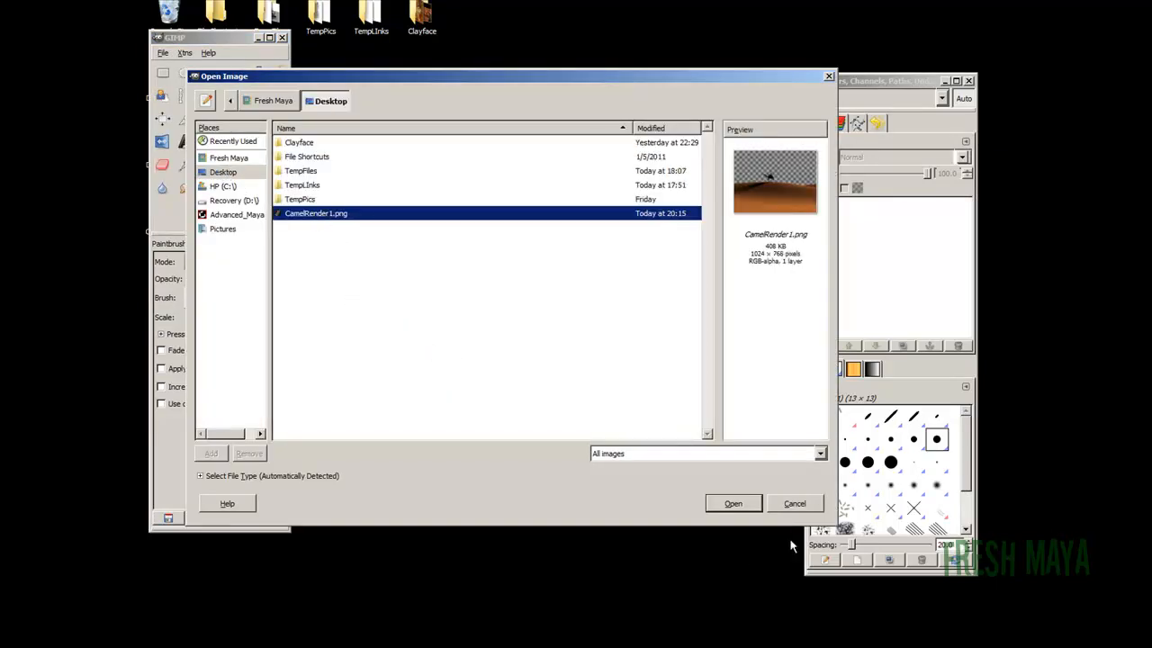
left_click(734, 505)
left_click_drag(490, 15, 613, 91)
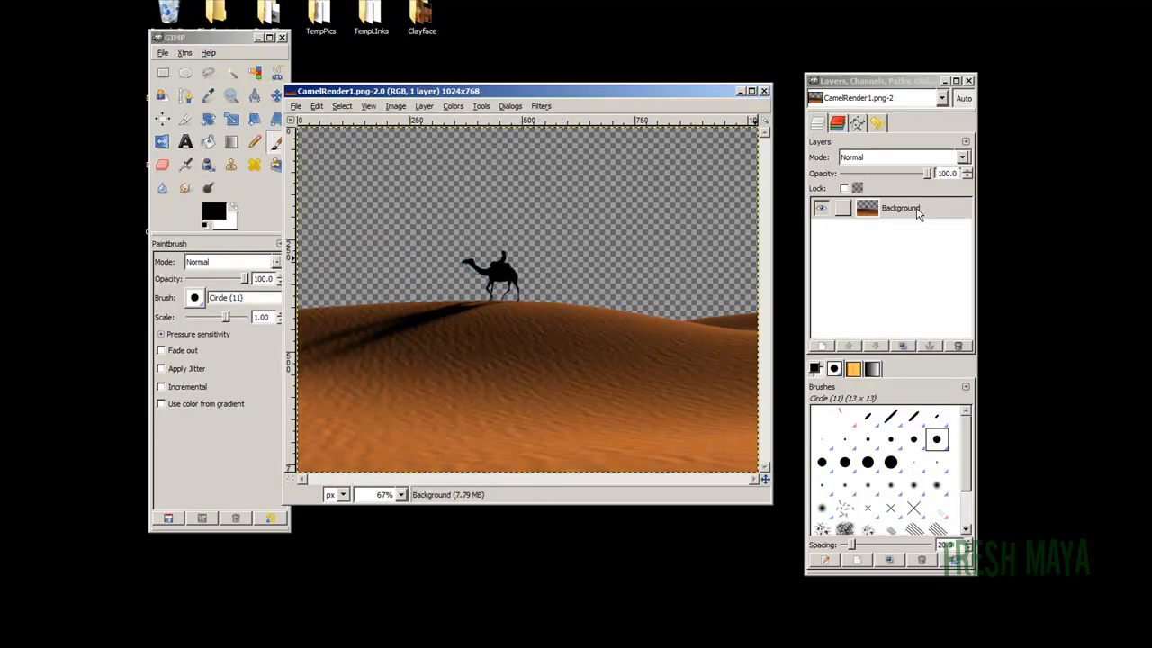
left_click_drag(902, 83, 903, 79)
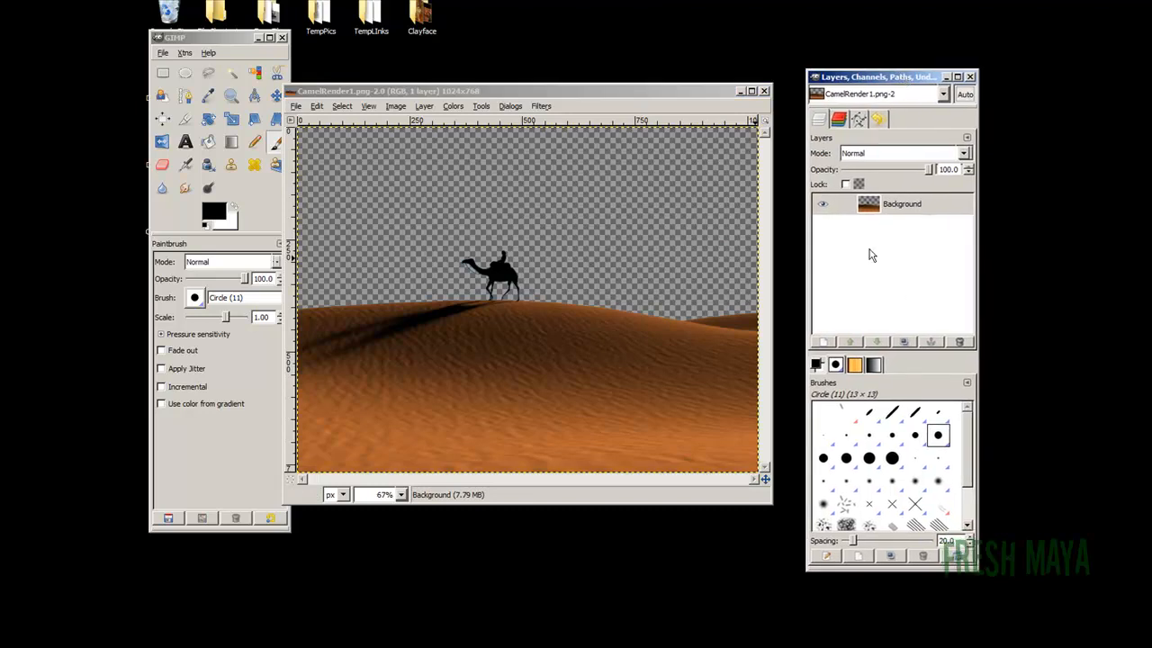
Step: Create a new 1024 x 768 layer filled with white above the render's background layer and select it
left_click(826, 343)
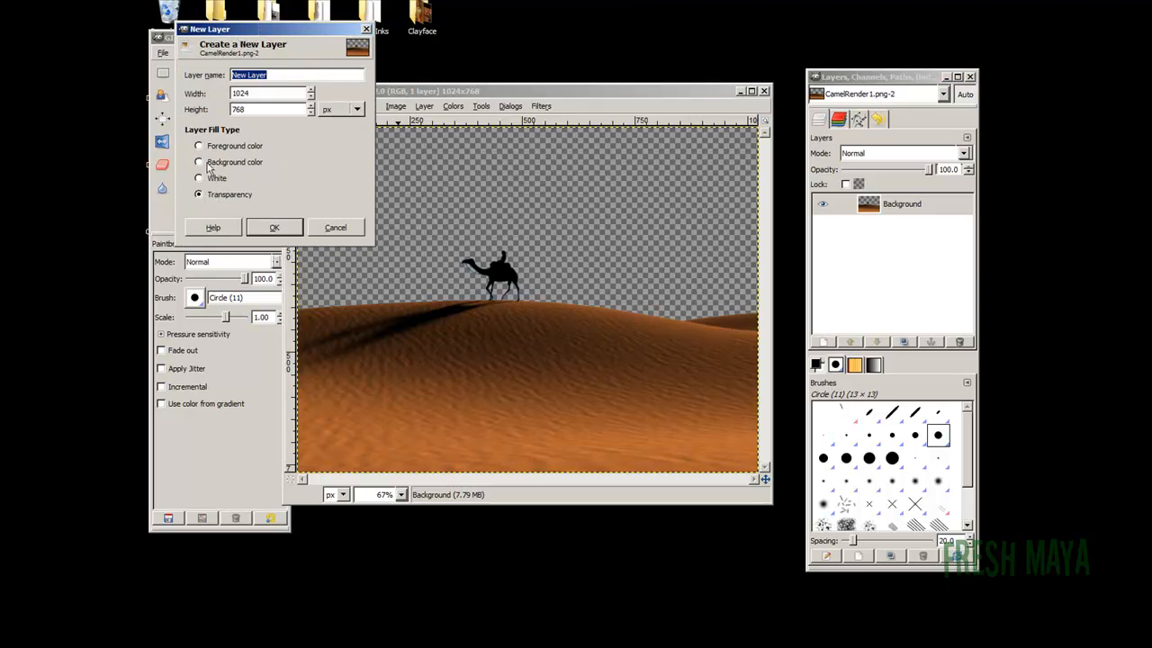
left_click_drag(279, 32, 345, 27)
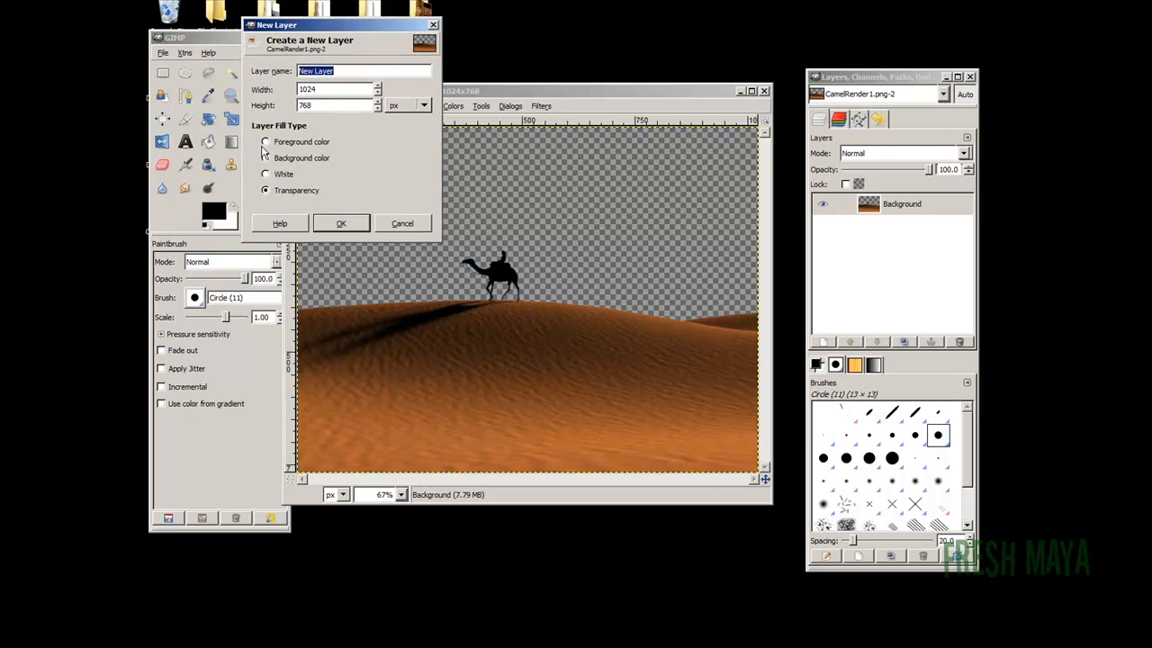
left_click(265, 174)
left_click(335, 223)
left_click(896, 207)
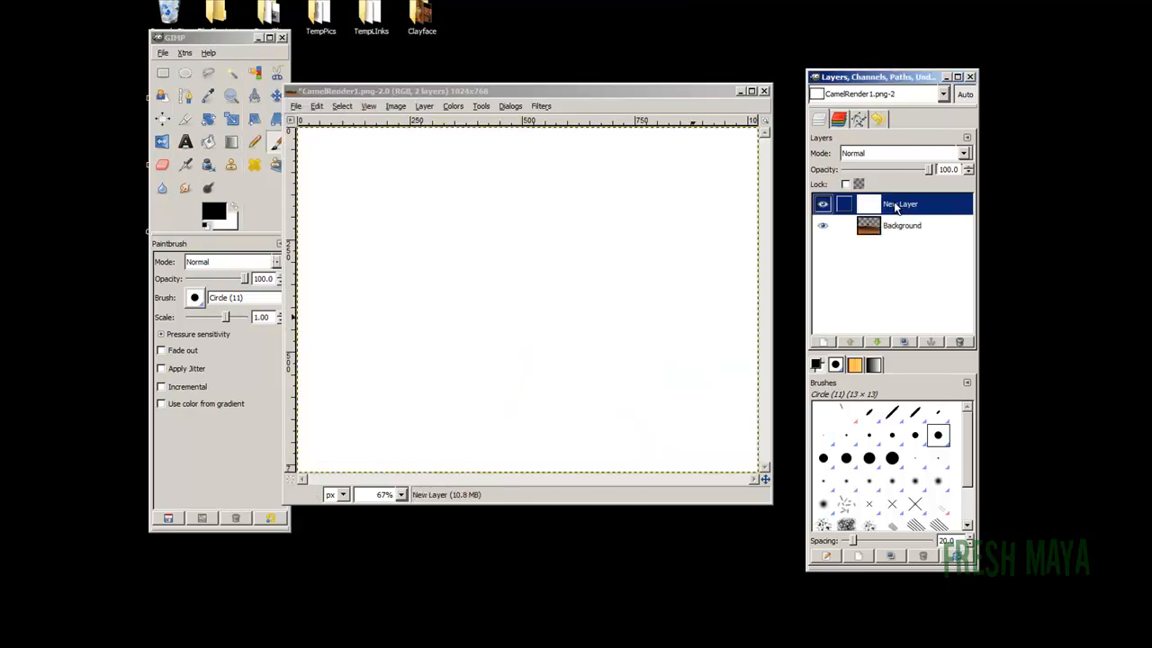
Step: Move the white layer below the render's Background layer and keep it selected
mouse_move(897, 208)
left_mouse_down()
mouse_move(897, 251)
mouse_move(901, 207)
left_mouse_up()
left_click(878, 342)
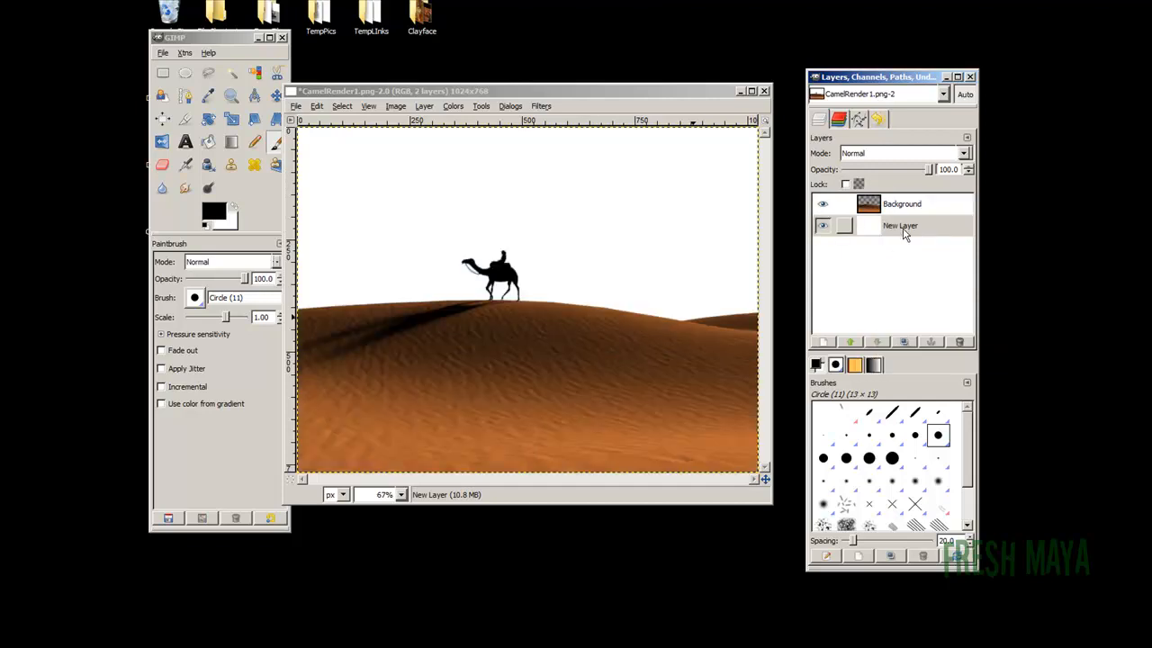
left_click(903, 230)
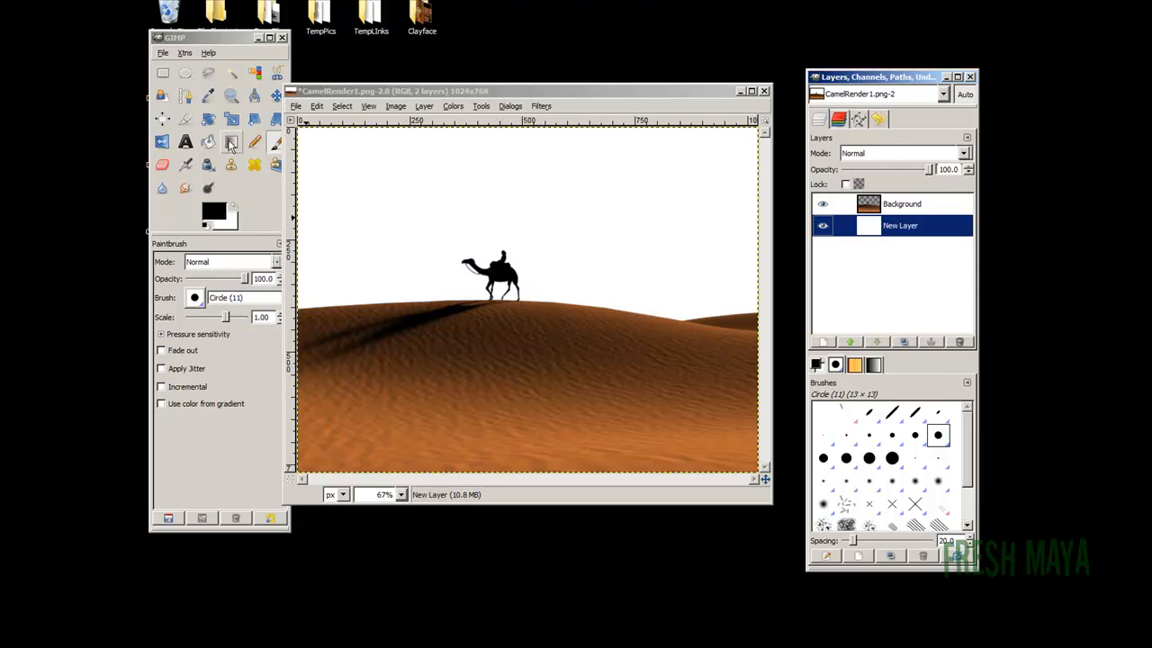
Step: Activate the Blend tool and set the foreground color to the muted blue 6c9bb8
left_click(232, 145)
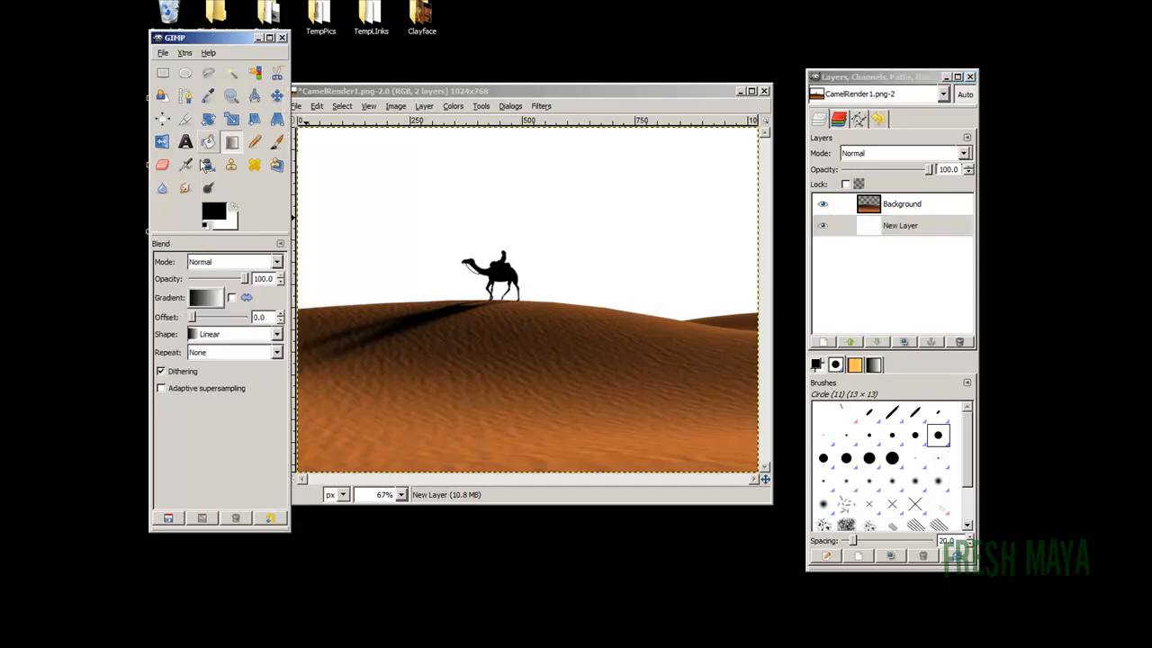
left_click(200, 303)
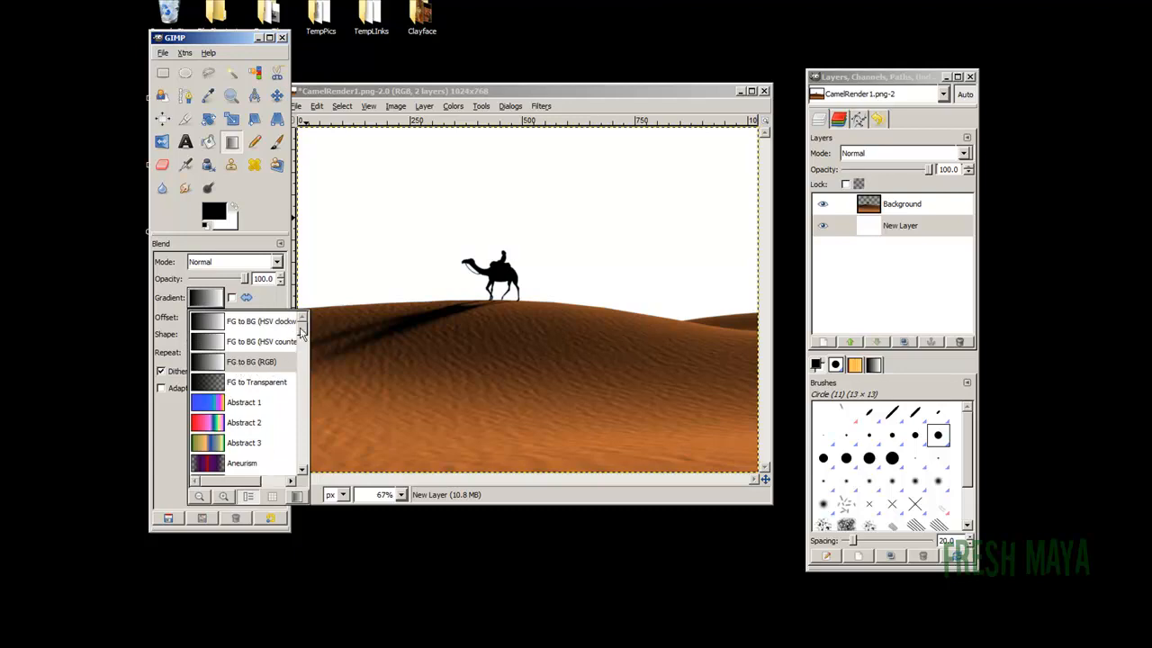
left_click(211, 218)
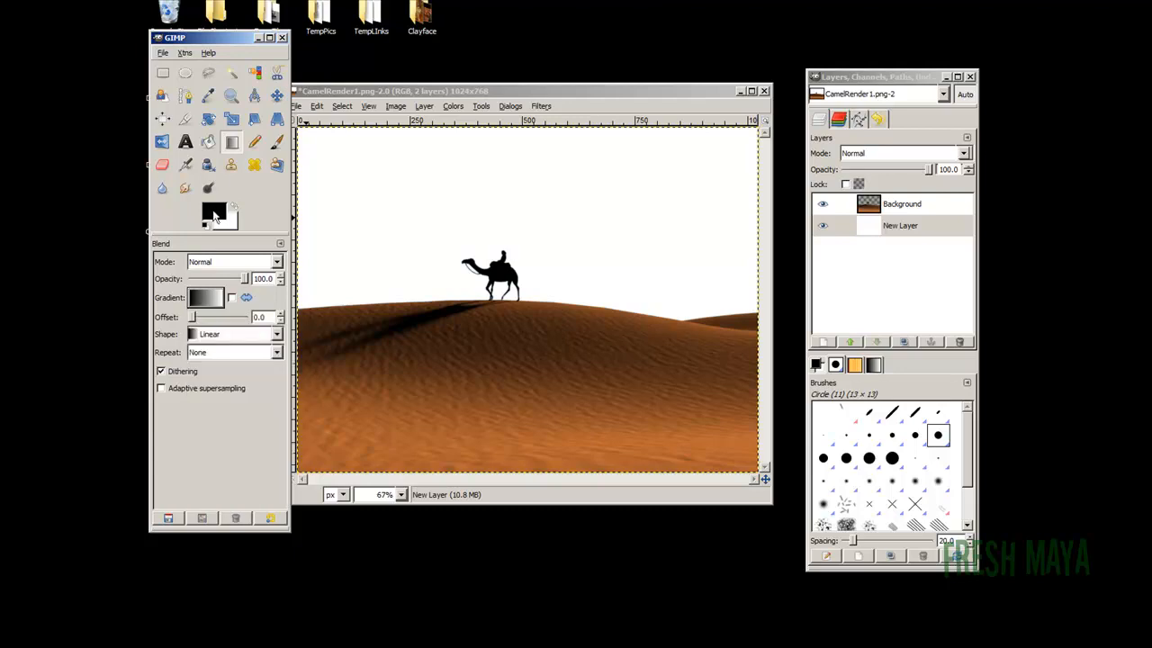
left_click(214, 218)
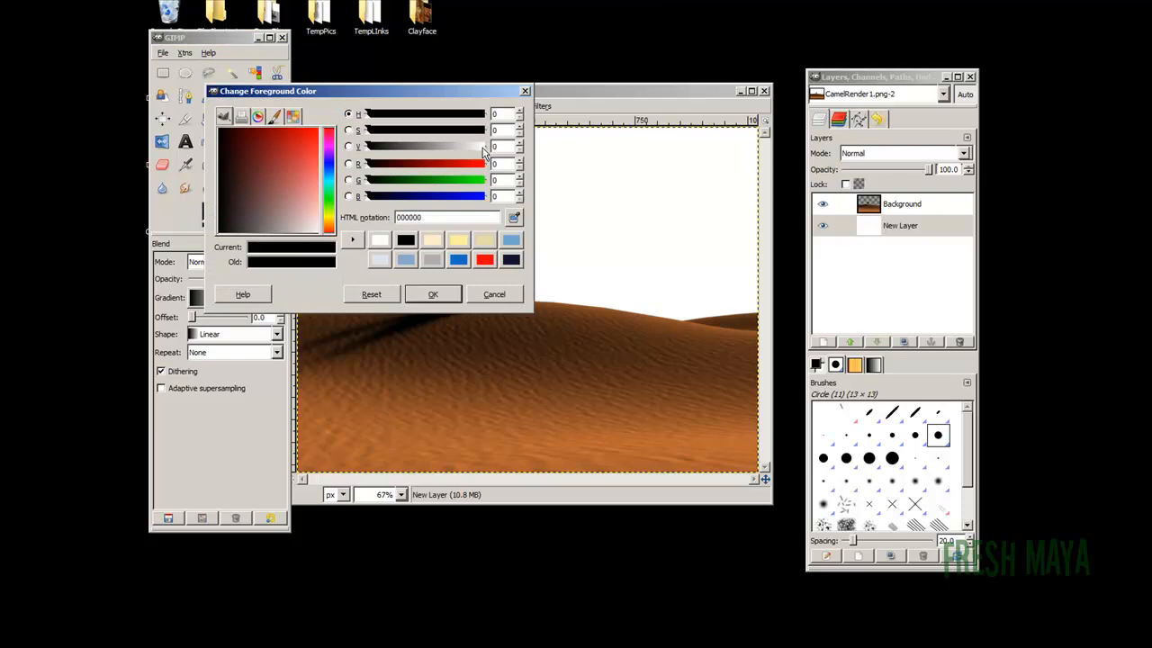
left_click_drag(486, 151, 462, 154)
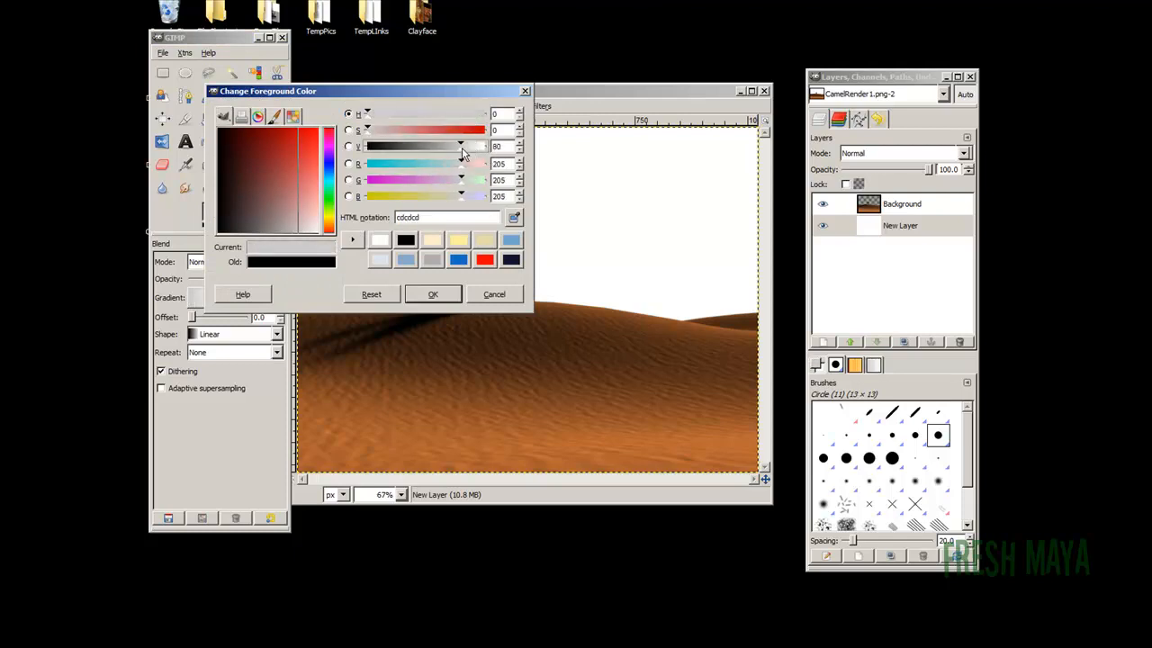
left_click(393, 164)
left_click(436, 180)
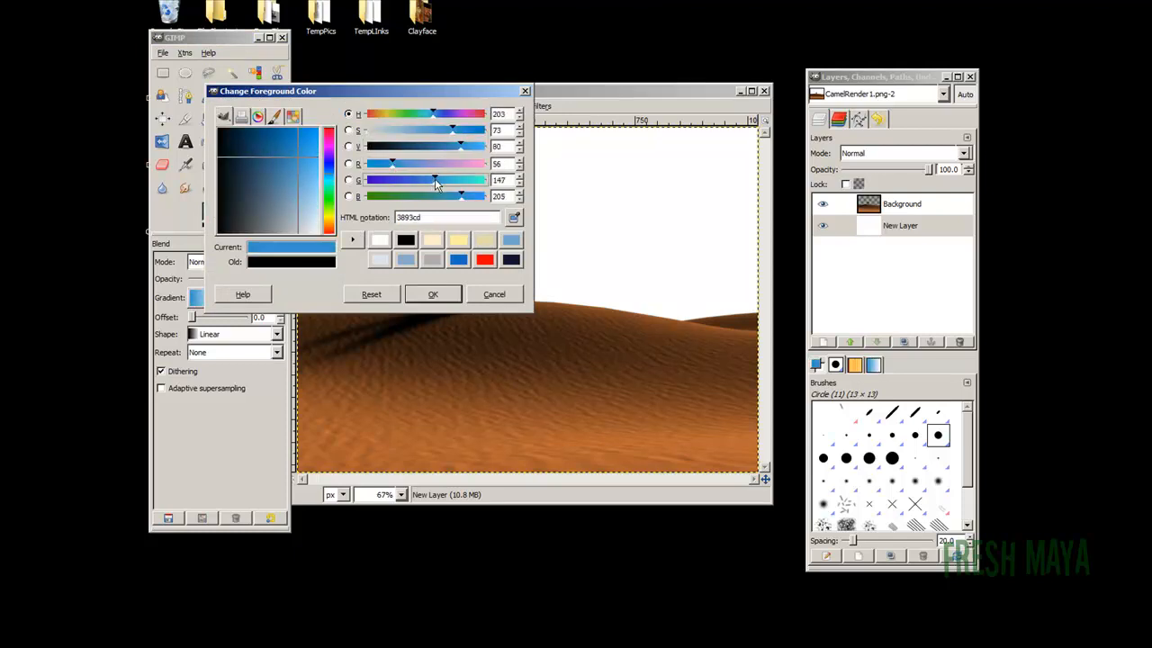
left_click_drag(306, 173, 289, 189)
left_click(432, 296)
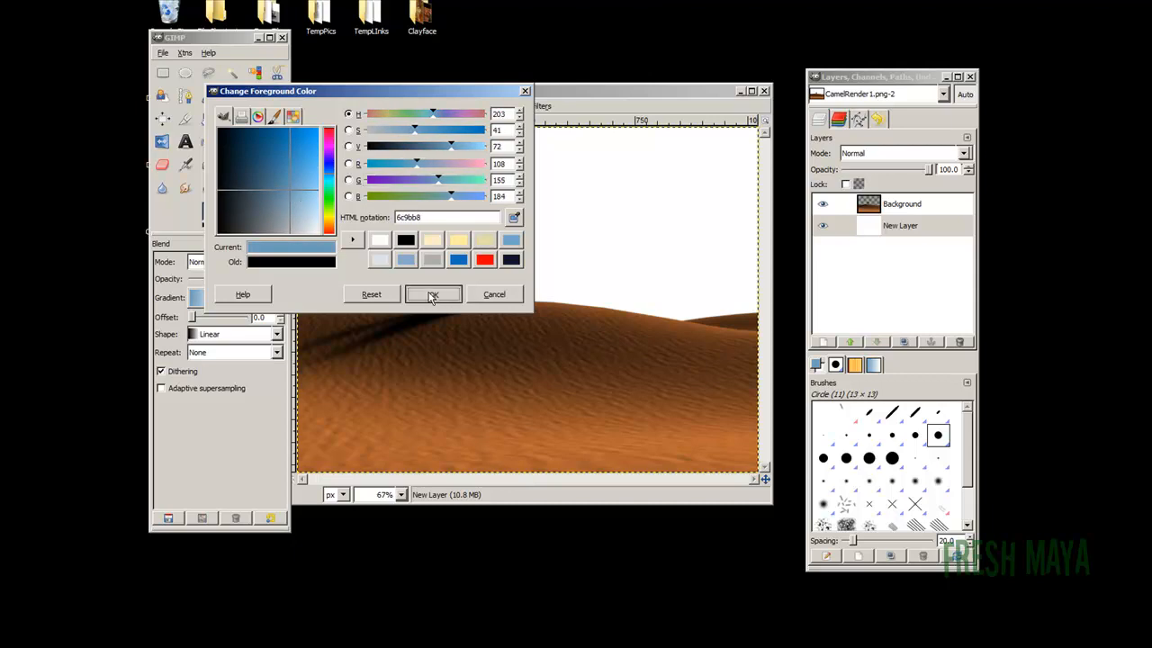
Step: Set the background color to pale gray bfc8c8 and fill the white layer with a vertical linear gradient from the sky's top to just above the dune crest
left_click(224, 225)
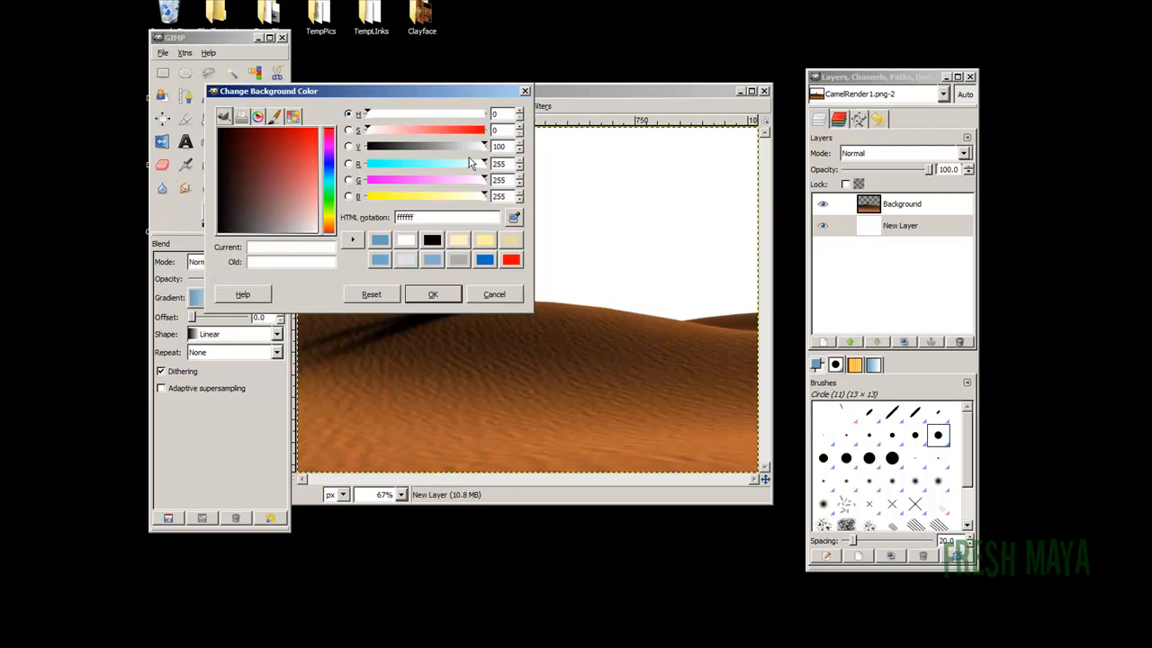
left_click_drag(309, 231, 309, 233)
left_click_drag(447, 167, 455, 168)
left_click_drag(290, 230, 297, 234)
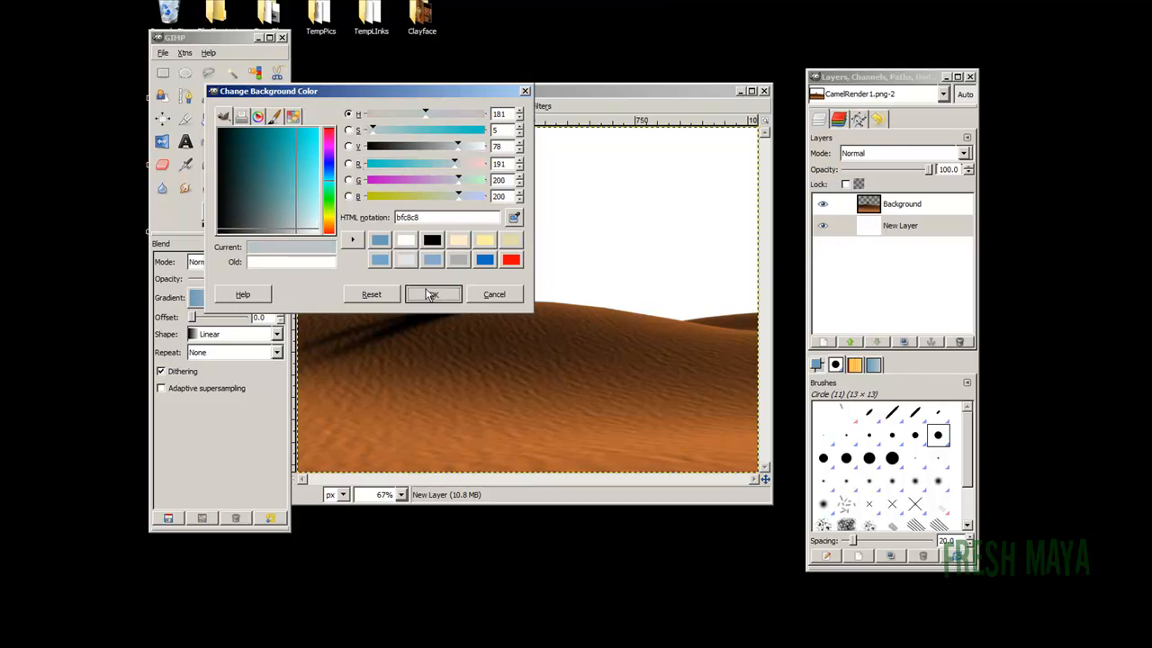
left_click(431, 294)
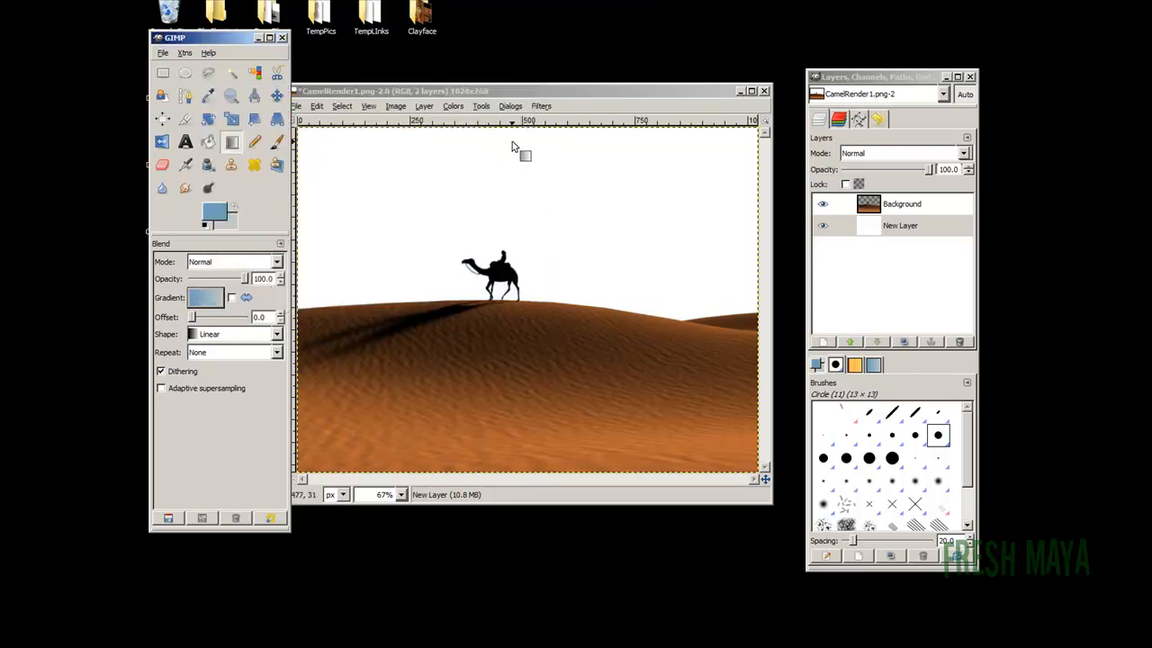
left_click_drag(504, 137, 506, 286)
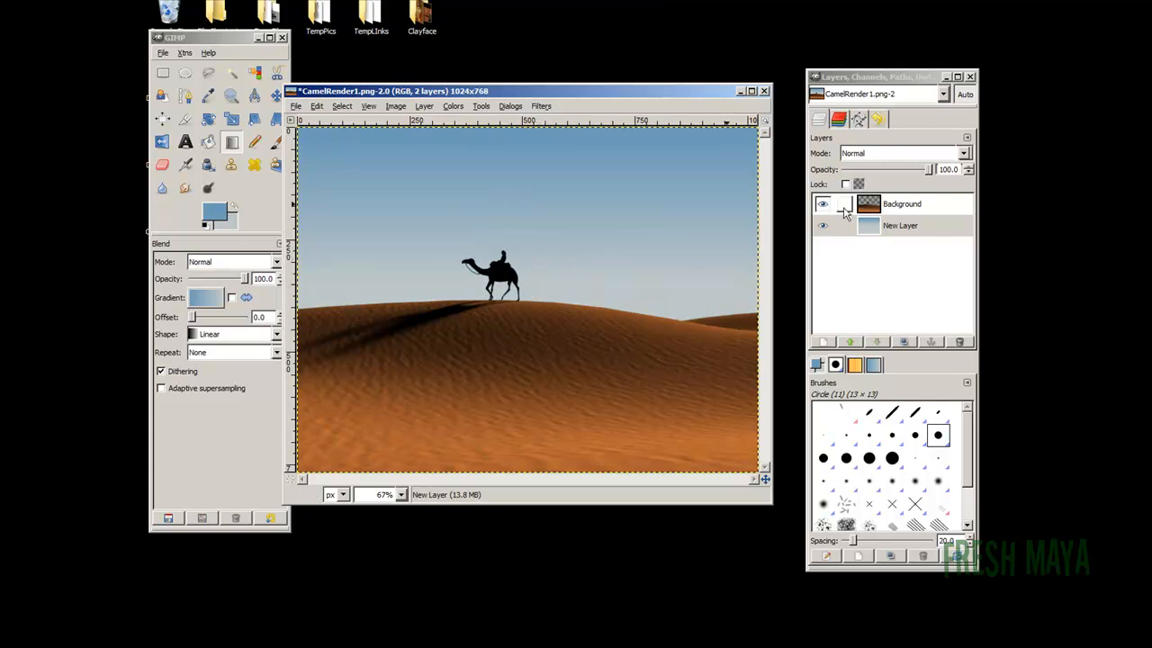
Step: Add a new transparent layer between the sky gradient layer and the render layer
left_click(867, 79)
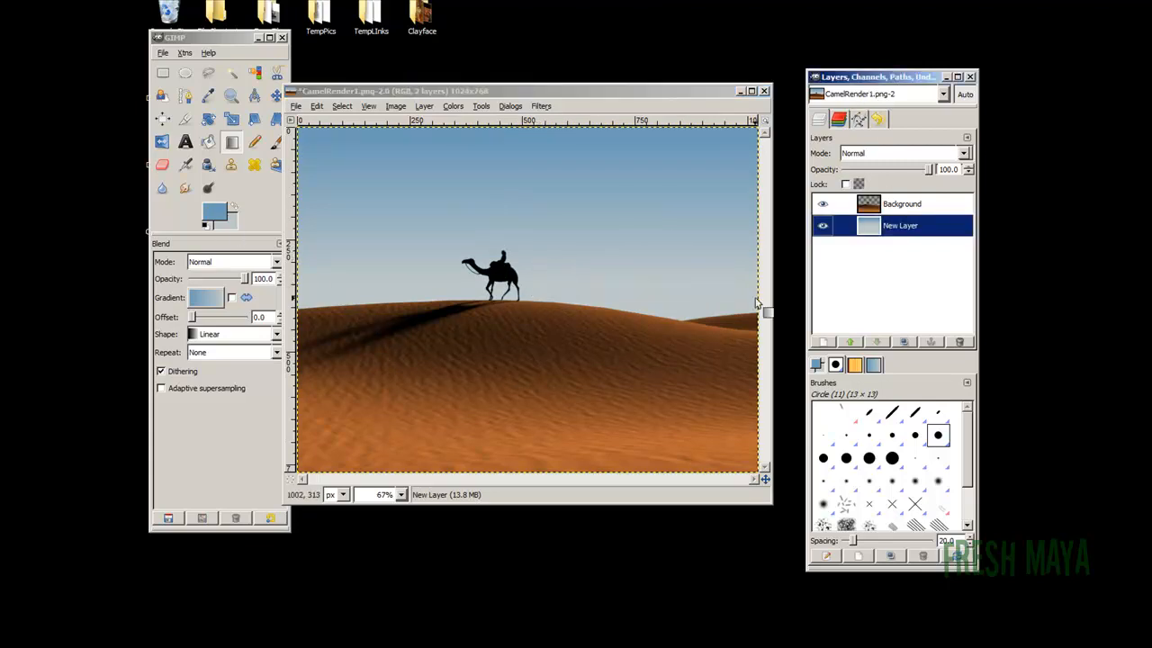
left_click(823, 343)
left_click(231, 225)
left_click(304, 257)
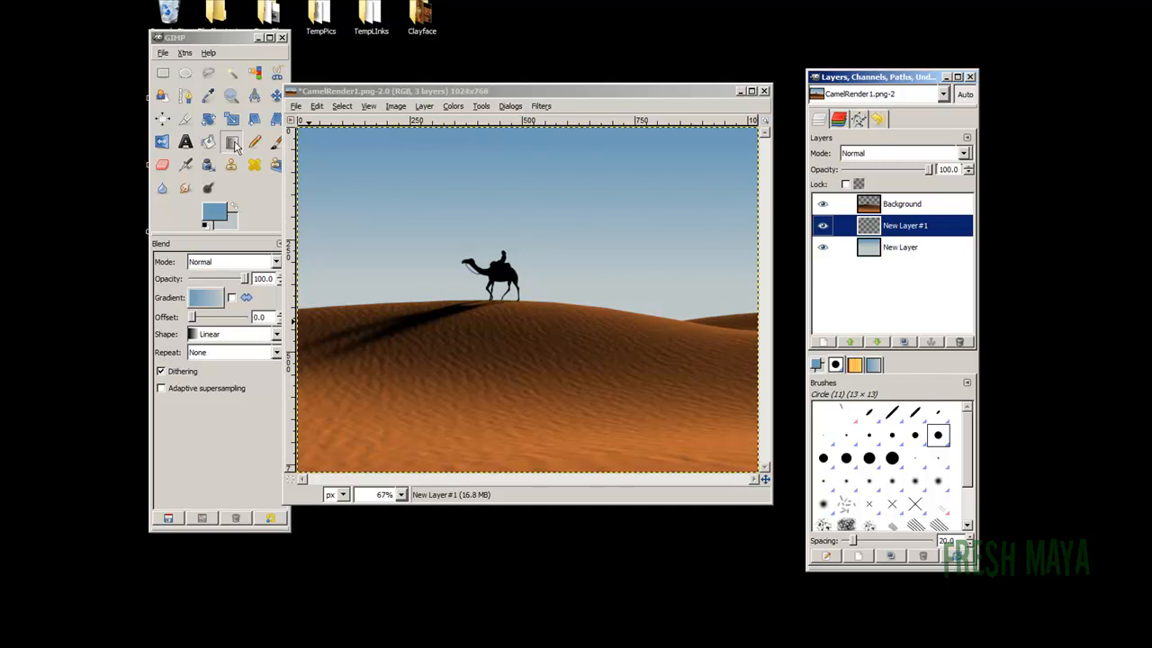
Step: Set the Blend tool's gradient shape to Radial
left_click(193, 342)
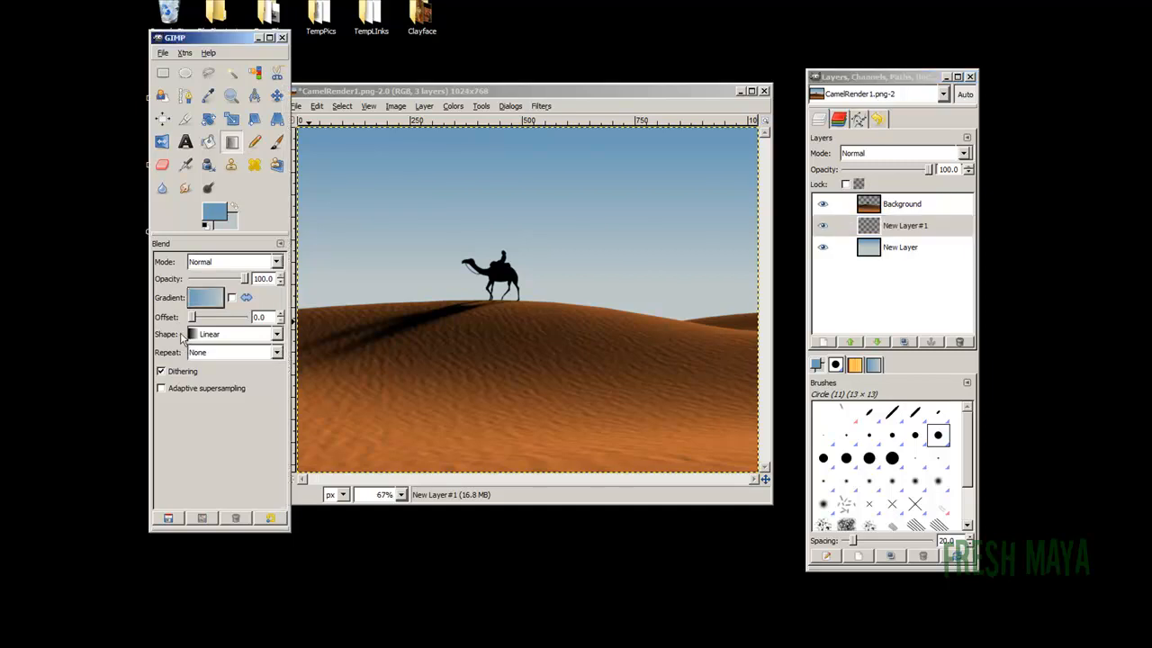
left_click(275, 337)
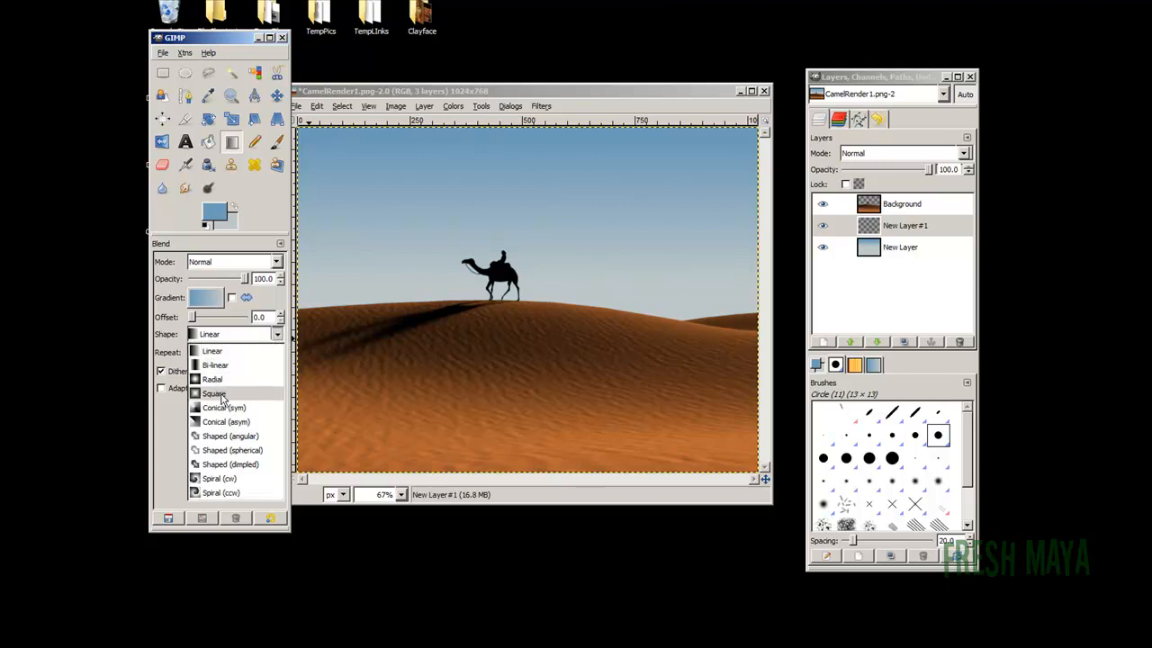
left_click(218, 382)
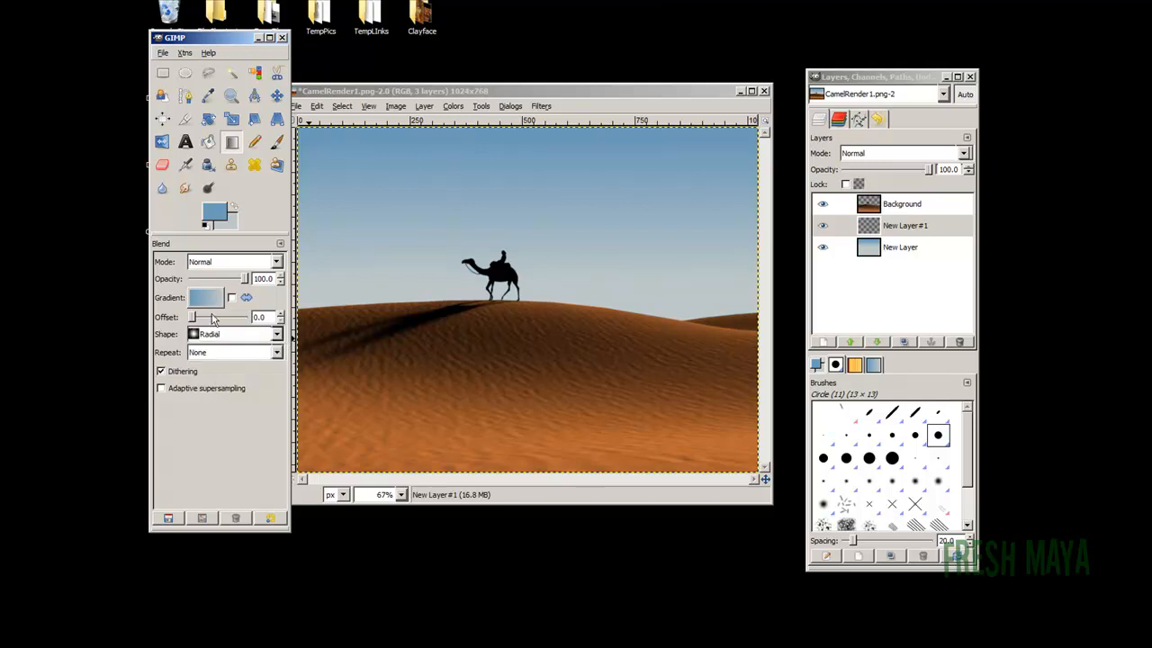
Step: Set the foreground color to the pale cream yellow ece4c1
left_click(216, 217)
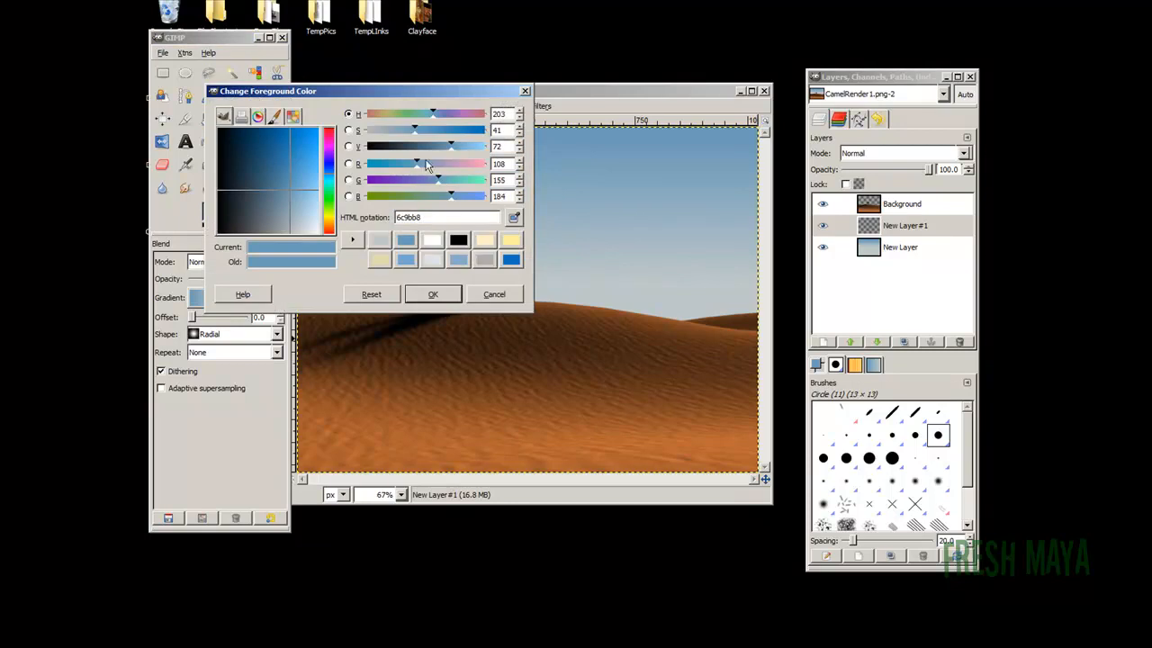
left_click(330, 217)
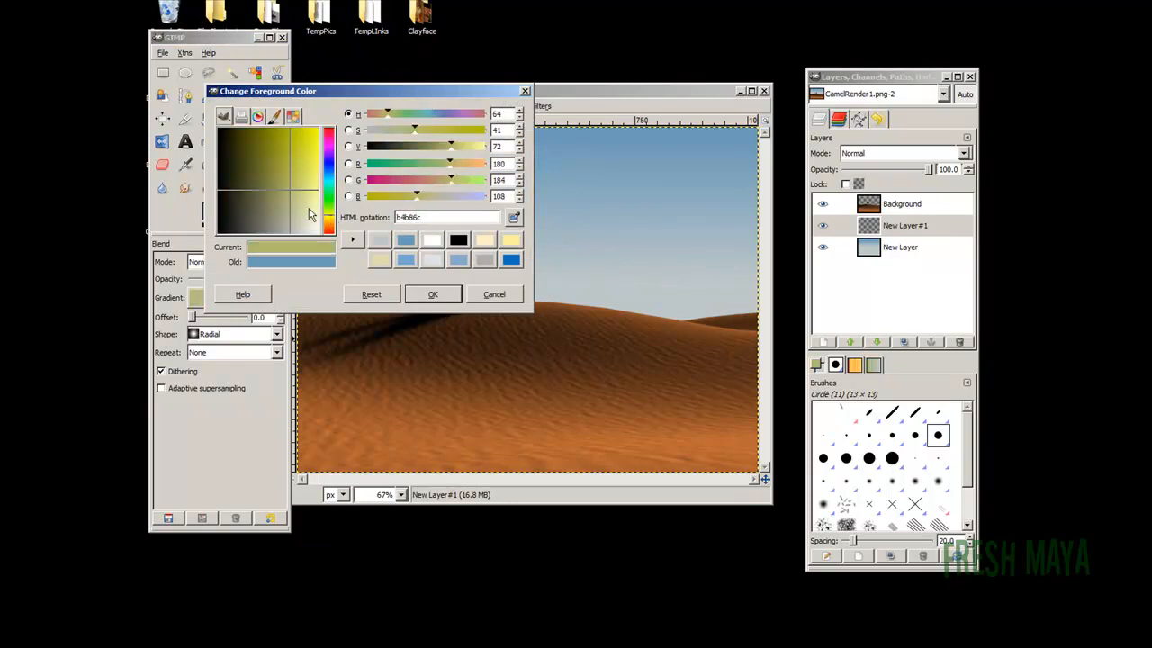
left_click_drag(466, 162, 468, 164)
left_click(383, 114)
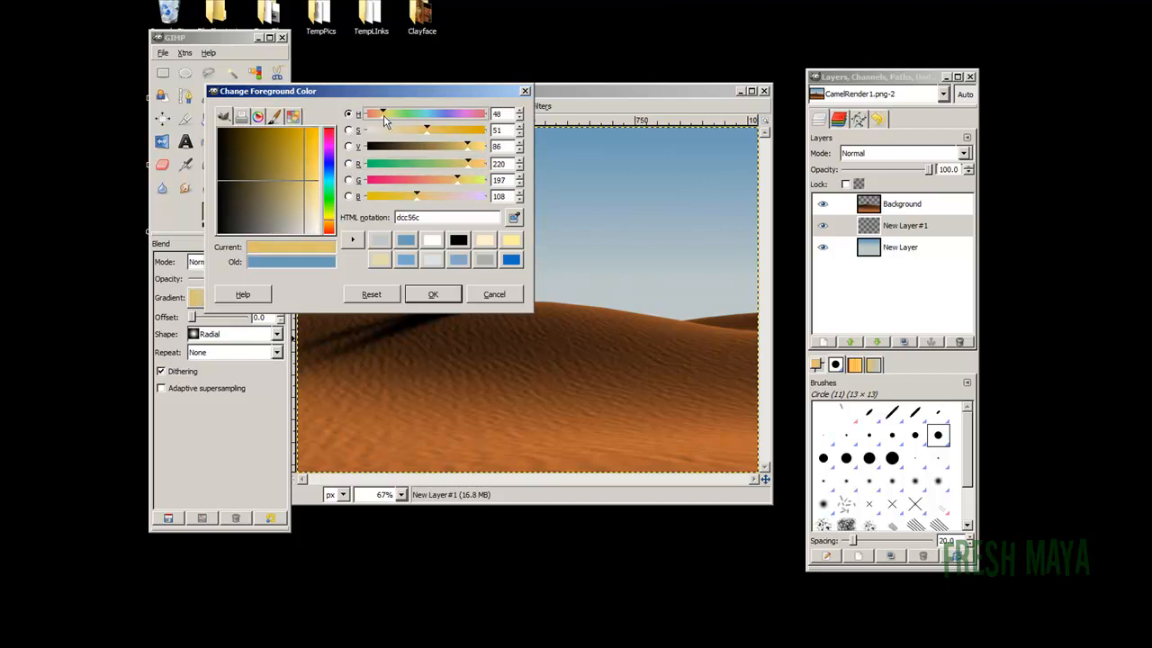
left_click(384, 115)
left_click_drag(305, 201, 312, 220)
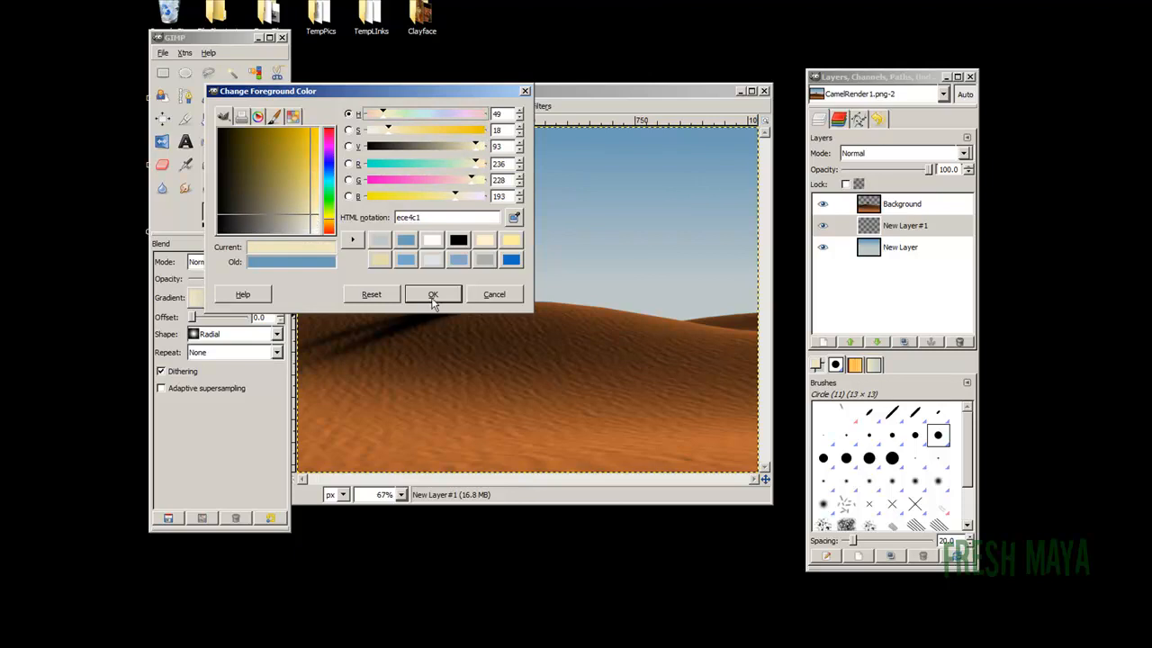
left_click(433, 294)
Step: Set the background color to black
left_click(231, 227)
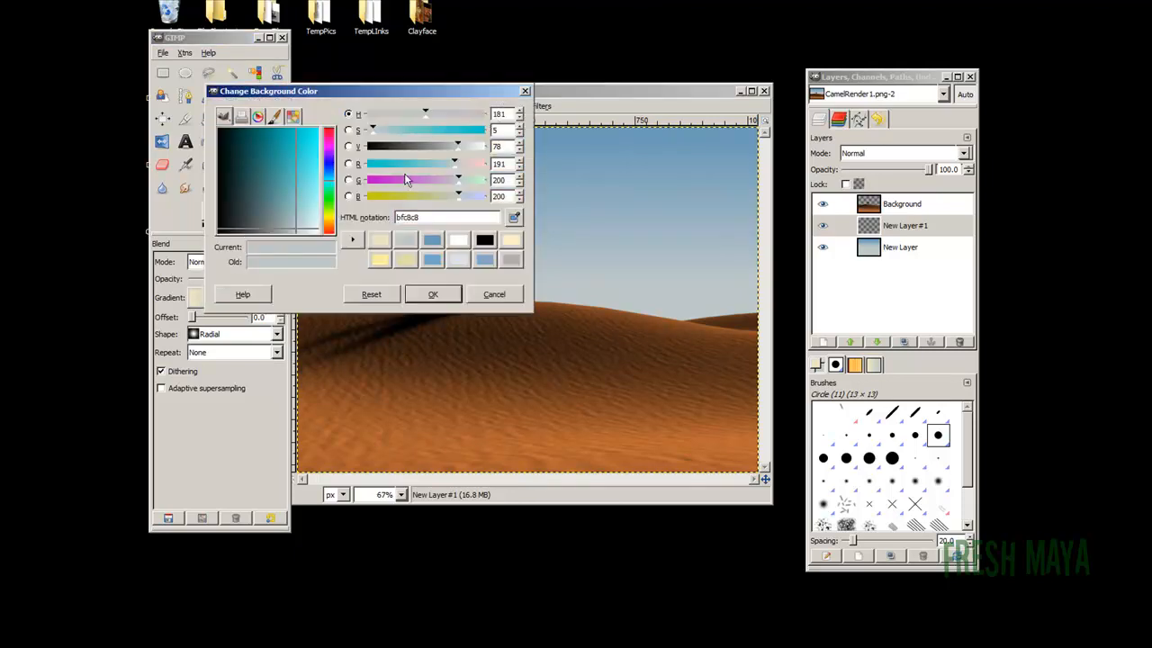
left_click_drag(459, 150, 363, 149)
left_click(432, 294)
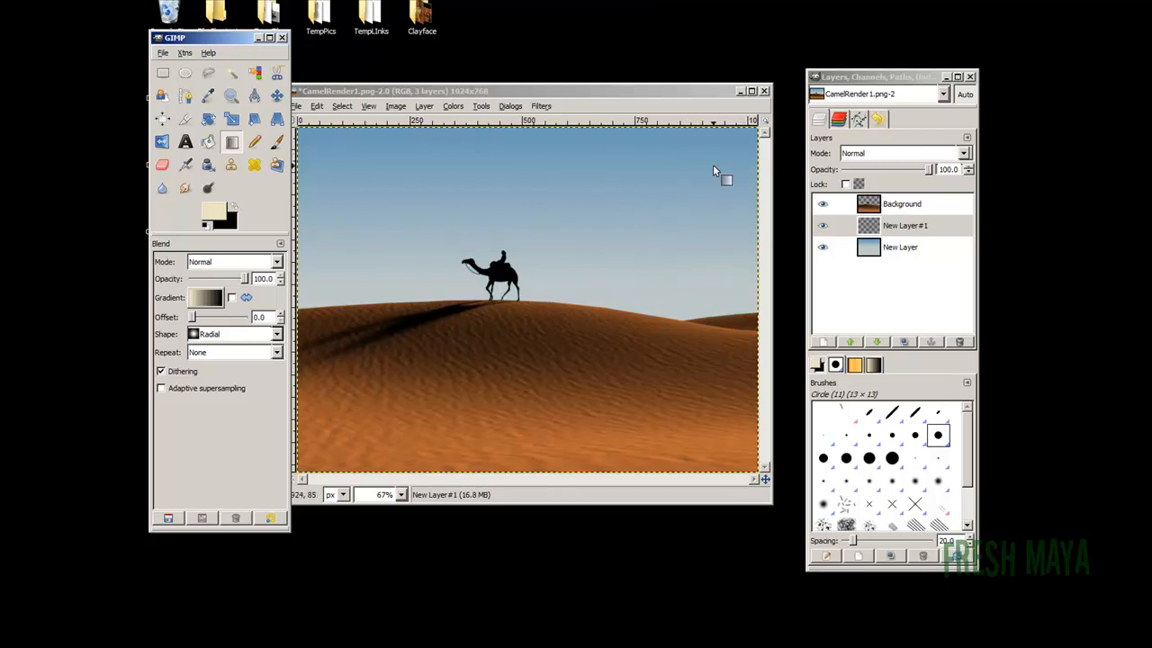
Step: Draw radial sun glows on the new layer, ending with a large one centered in the upper-right sky and reaching past the camel's head
left_click_drag(702, 189, 609, 211)
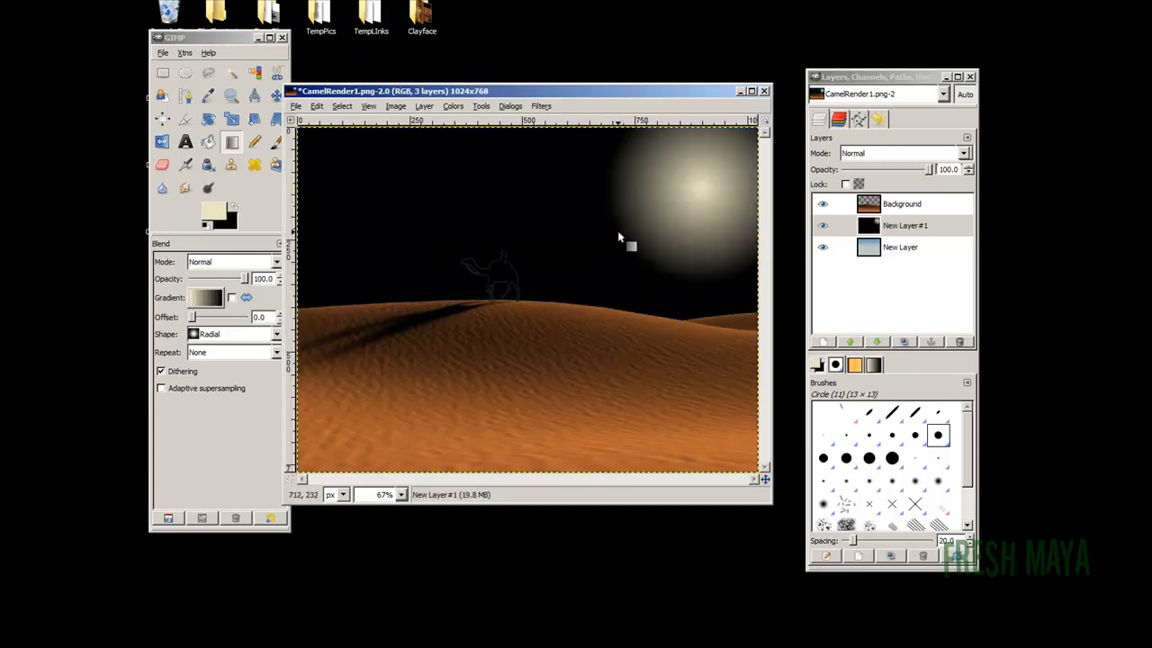
left_click_drag(682, 190, 490, 247)
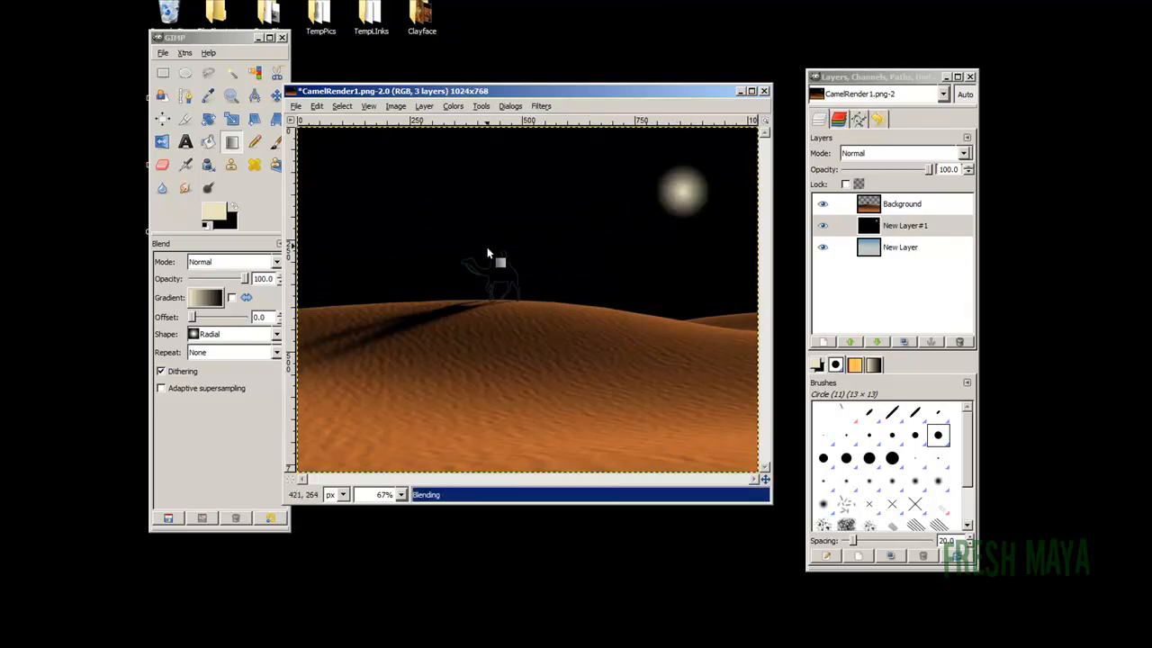
left_click_drag(675, 189, 522, 252)
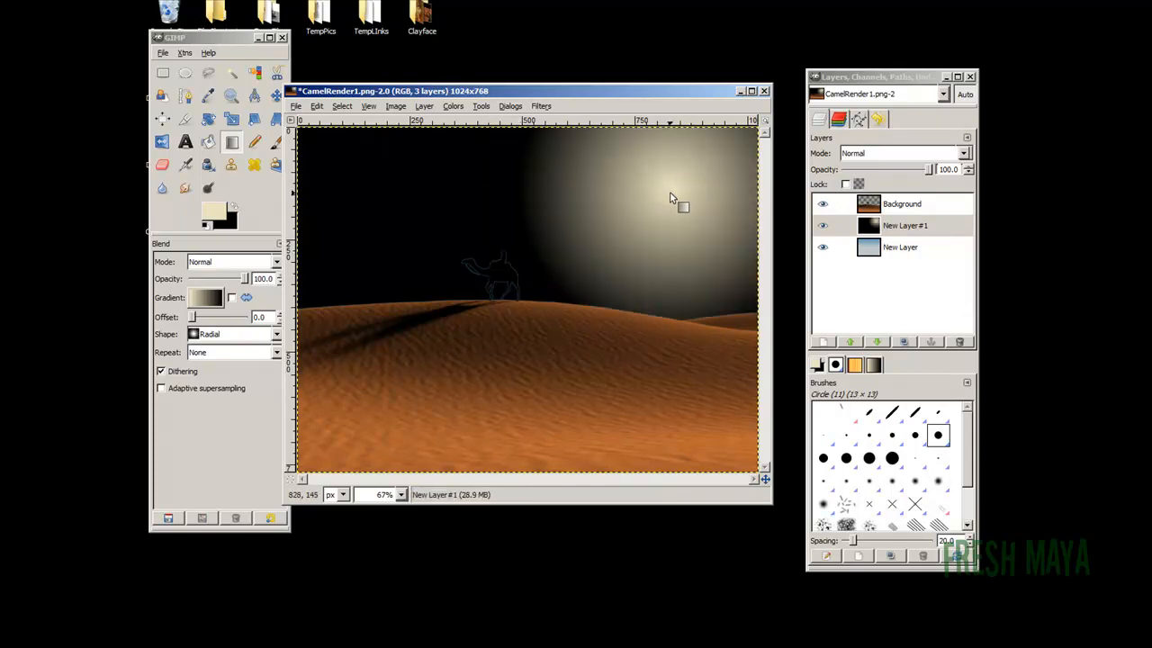
left_click_drag(673, 191, 459, 257)
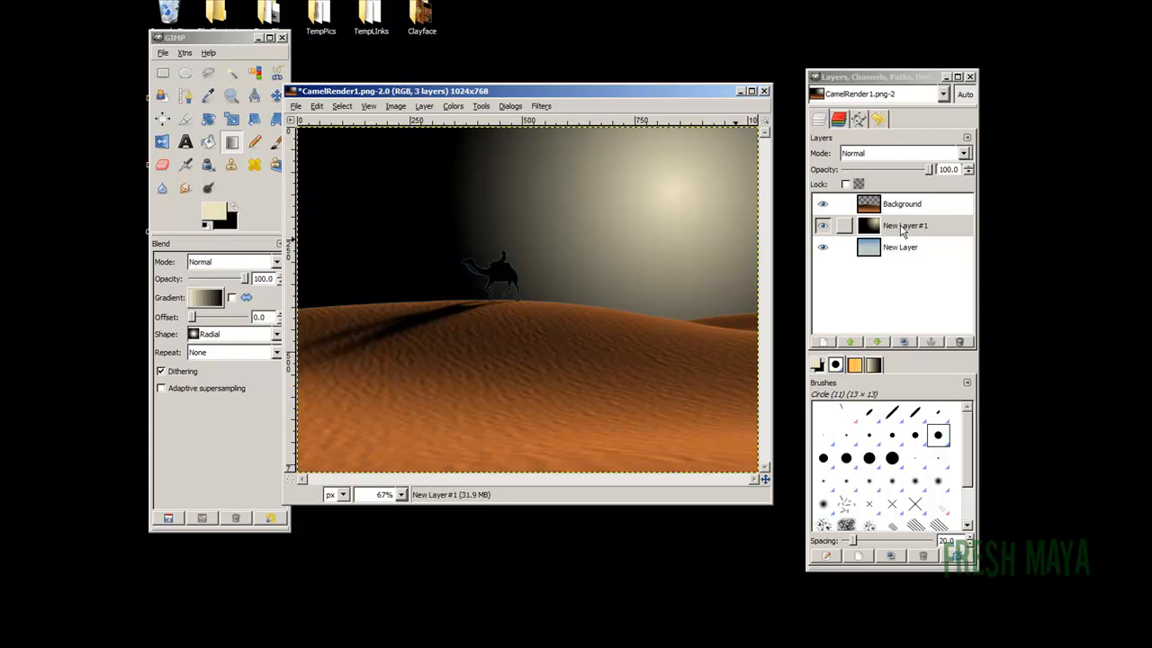
Step: Apply Color to Alpha to the sun glow layer, turning black into transparency
left_click(453, 106)
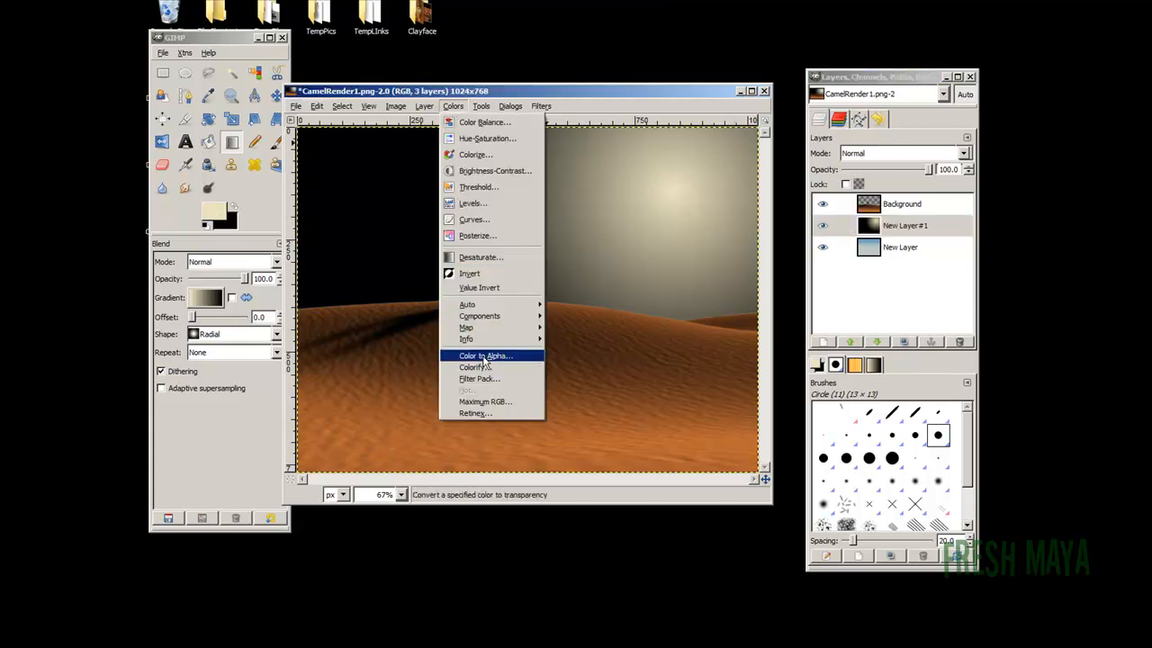
left_click(485, 356)
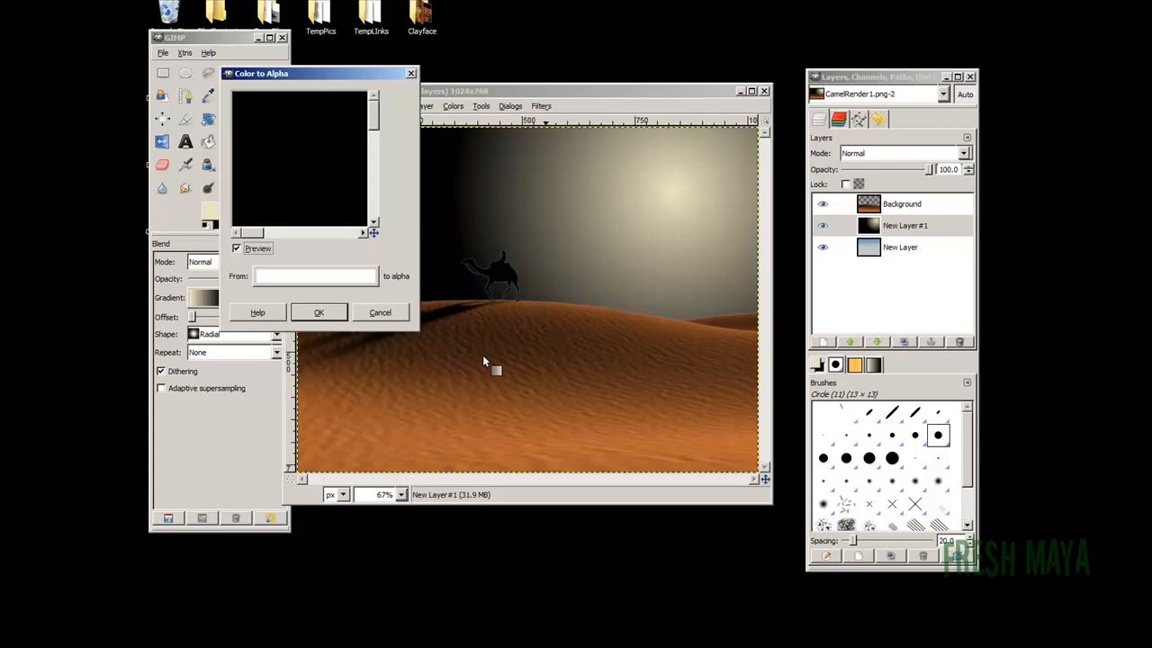
left_click(300, 276)
left_click(315, 279)
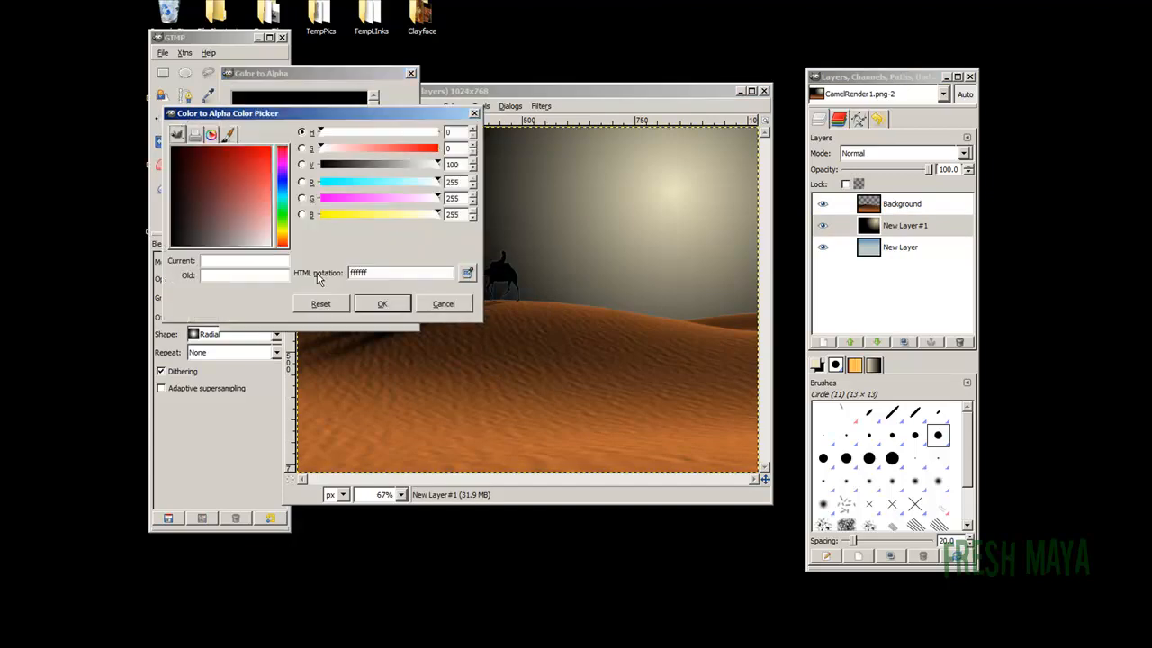
left_click_drag(441, 164, 310, 171)
left_click(378, 303)
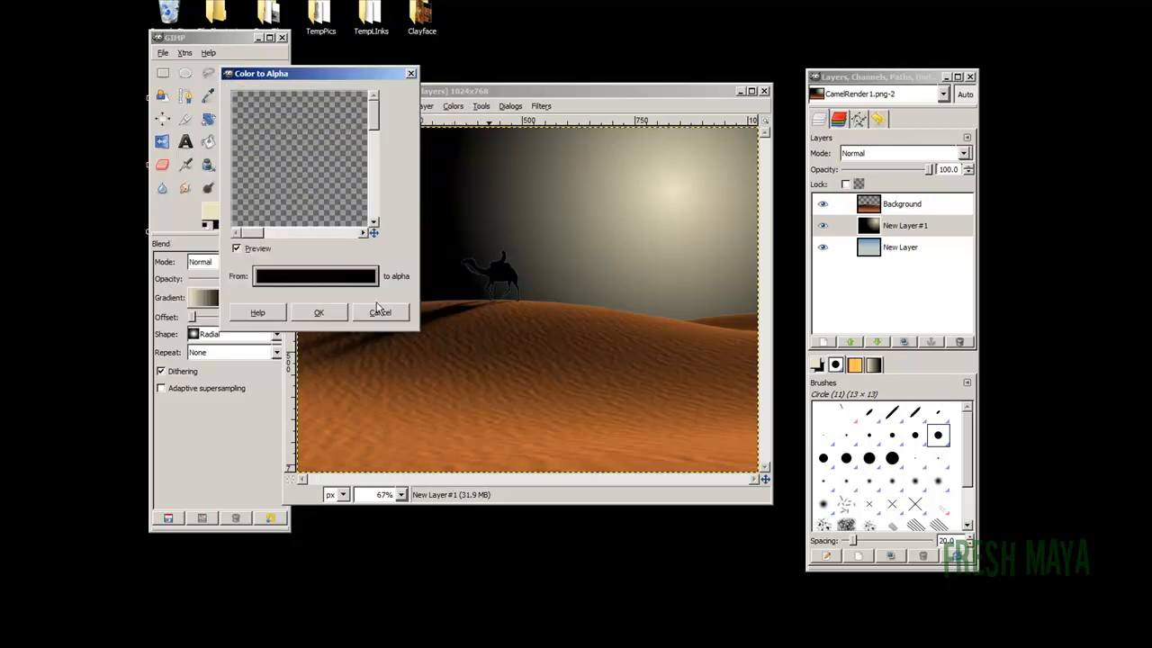
left_click(318, 311)
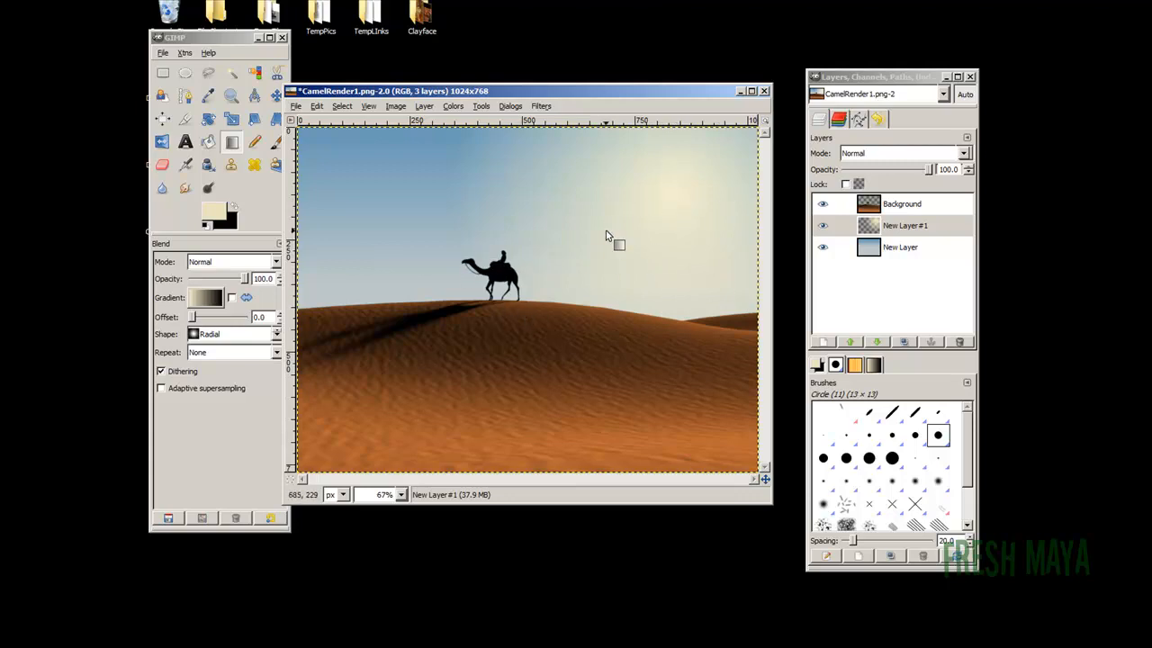
Step: Darken and slightly desaturate the blue sky gradient layer with Hue-Saturation, using about -43 lightness and -14 saturation
left_click(895, 246)
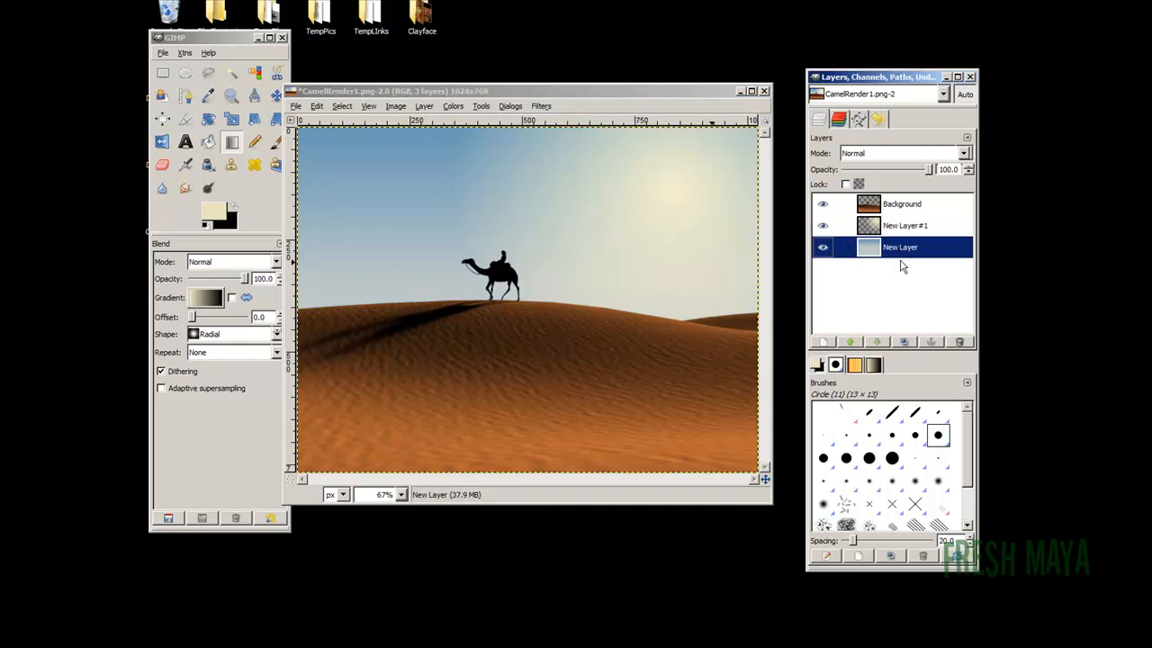
left_click(455, 108)
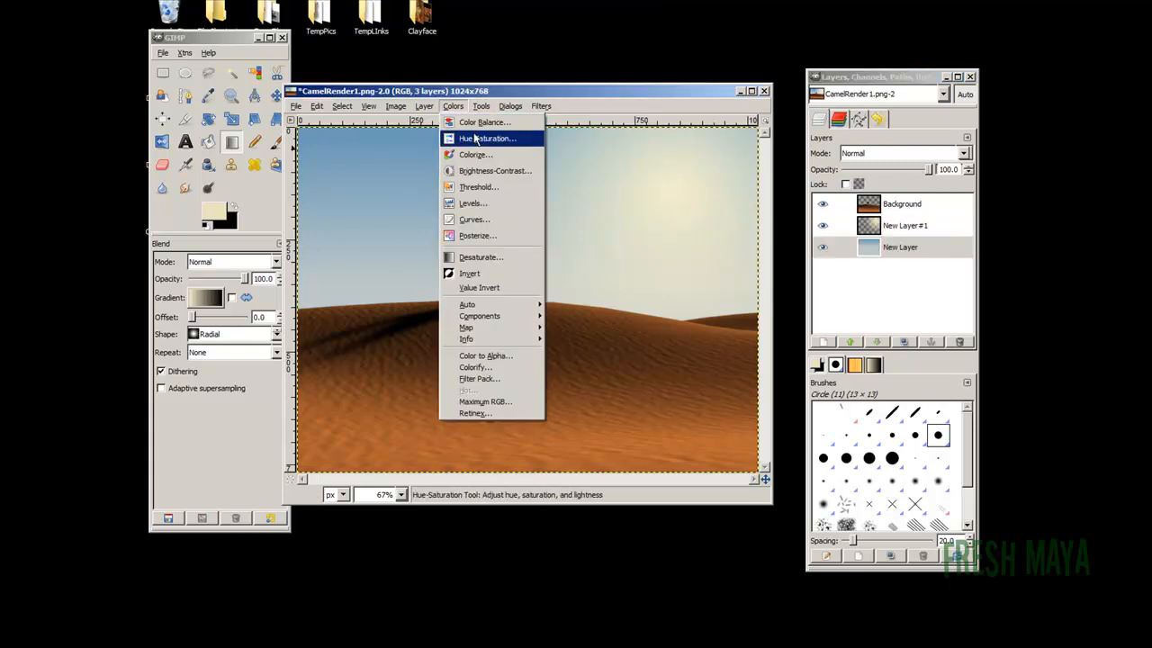
left_click(476, 141)
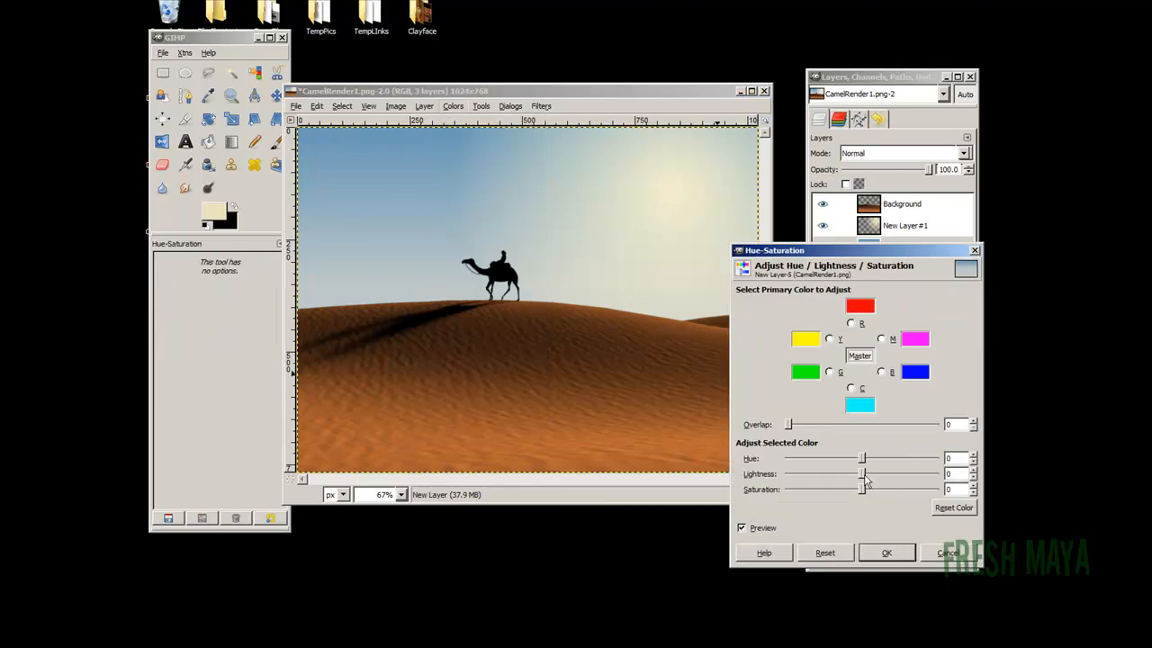
left_click_drag(861, 479, 830, 482)
left_click(825, 553)
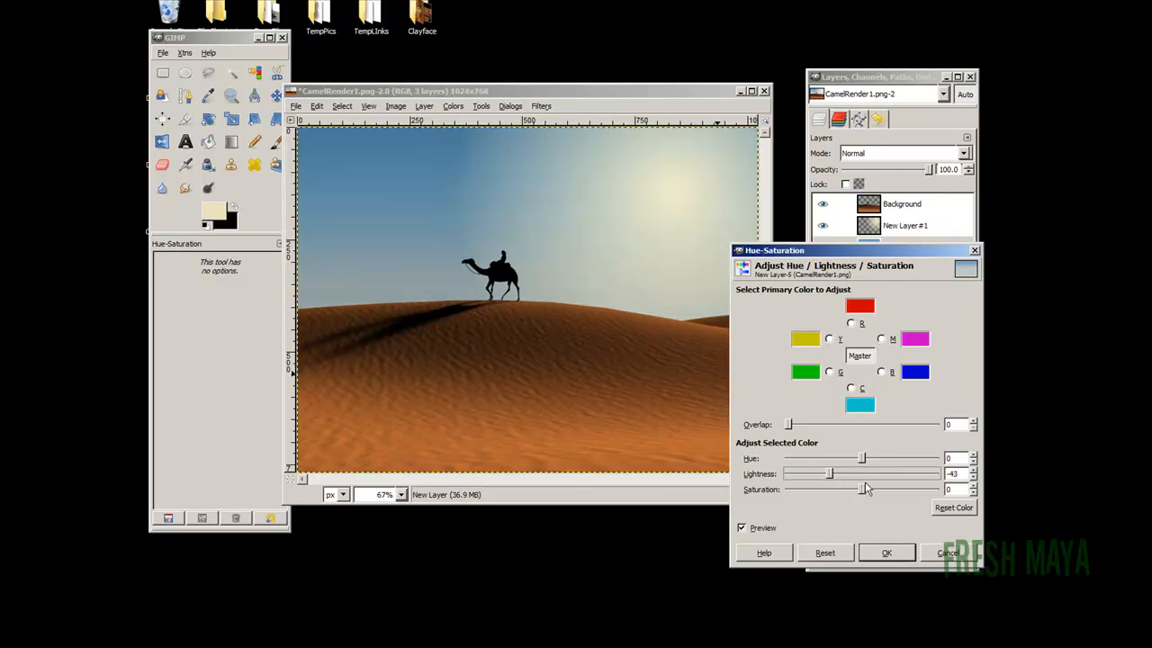
left_click_drag(862, 491, 855, 491)
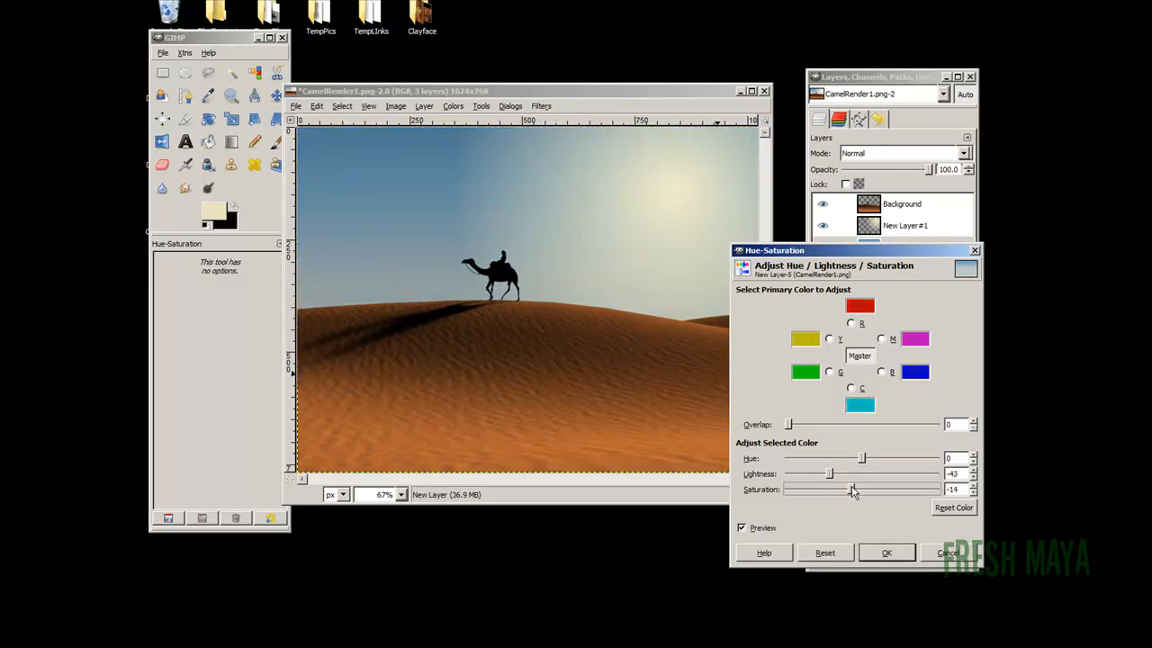
left_click(882, 555)
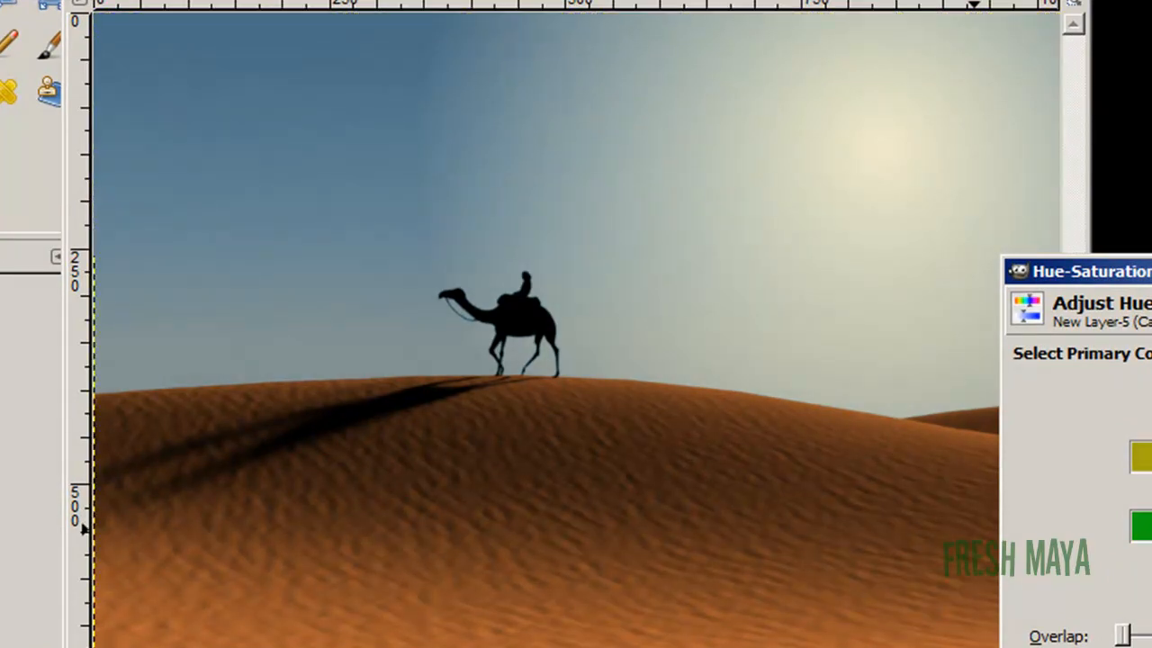
key("Return")
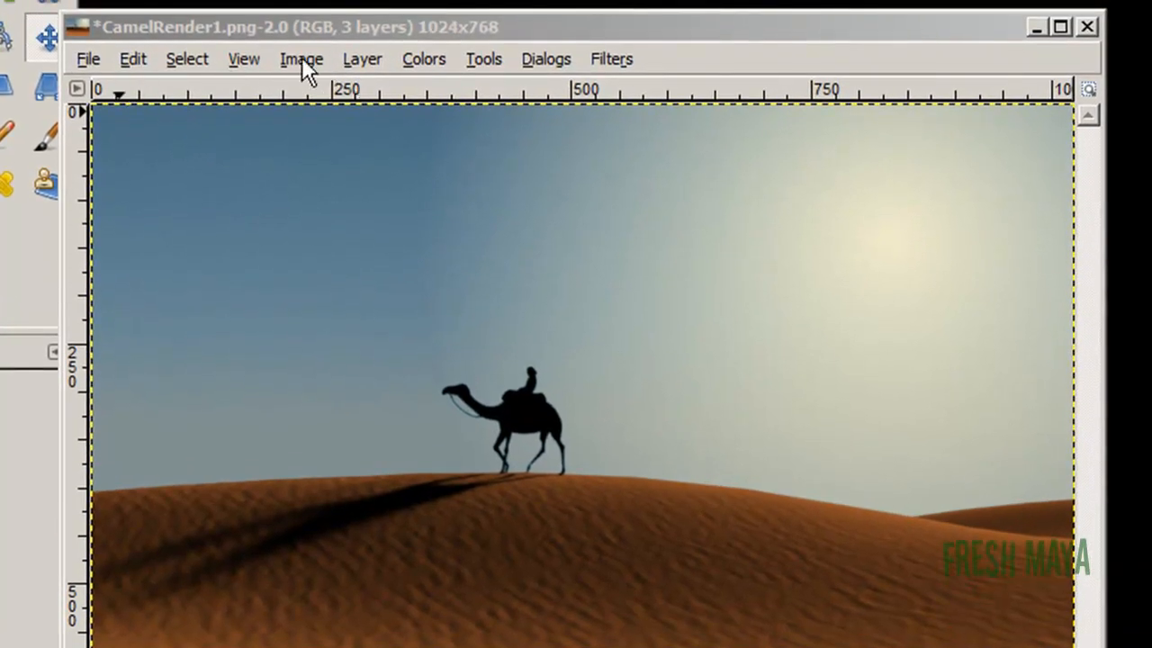
Step: Flatten the image and save it to the Desktop as CamelRender1.jpg with JPEG quality 85
left_click(301, 59)
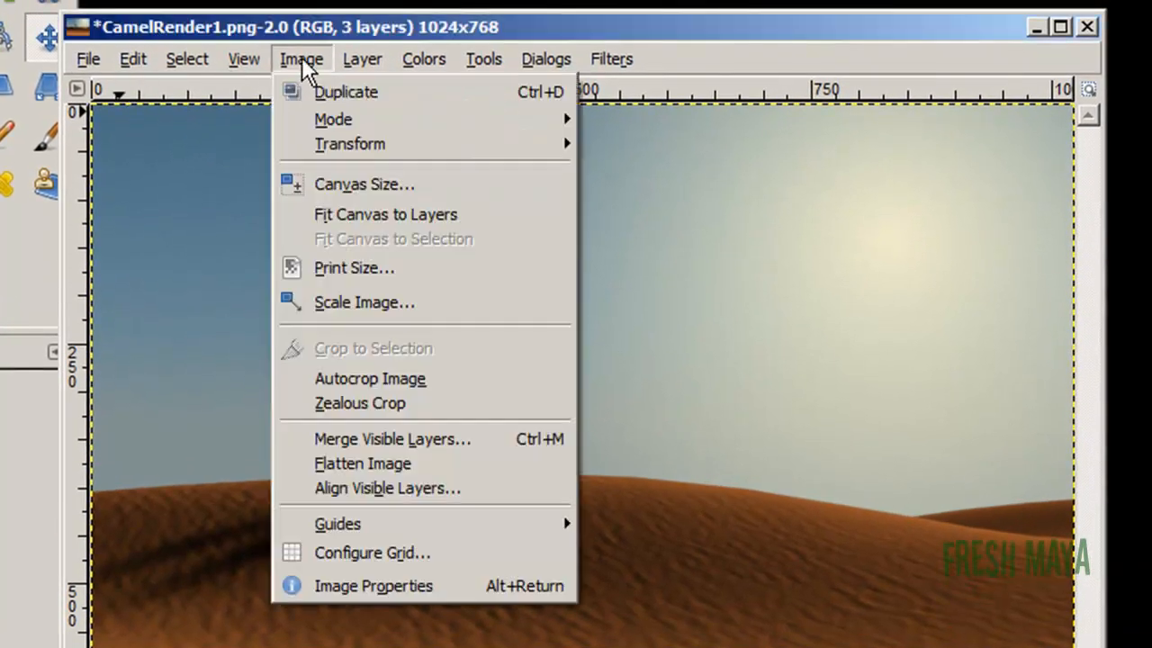
left_click(389, 463)
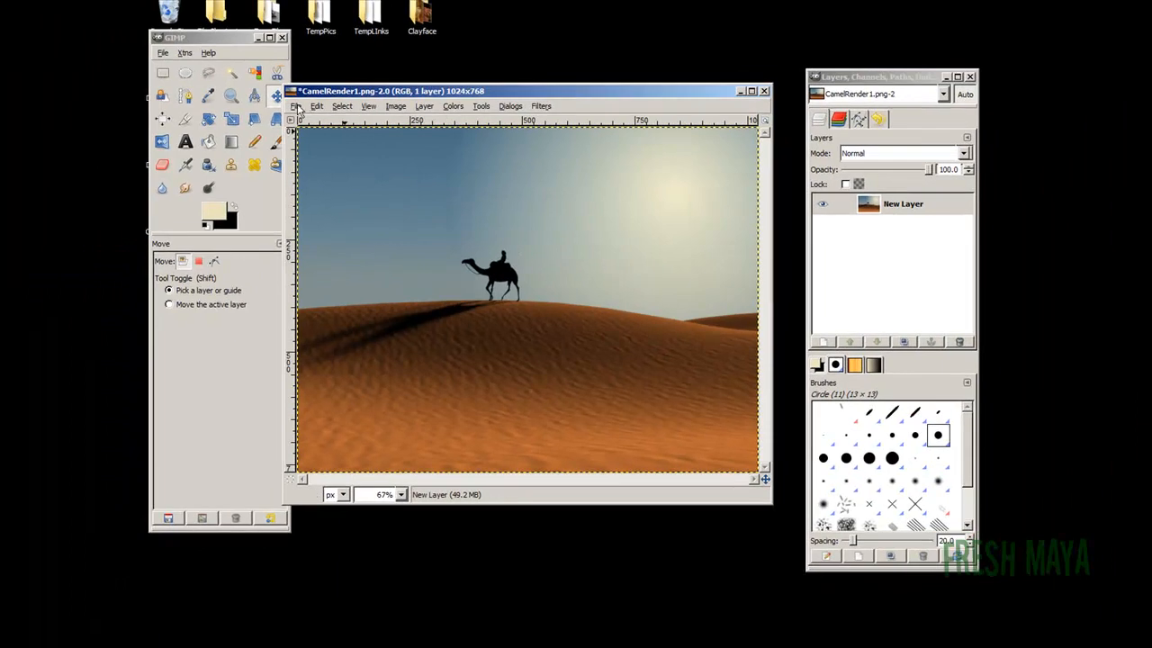
left_click(297, 106)
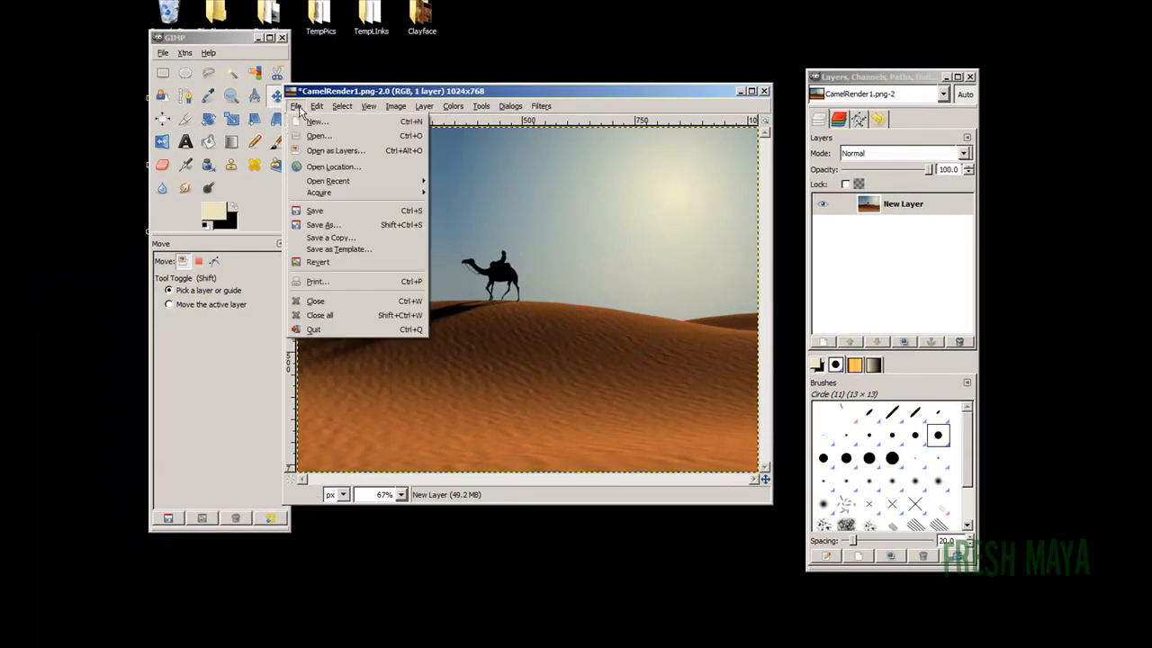
left_click(348, 232)
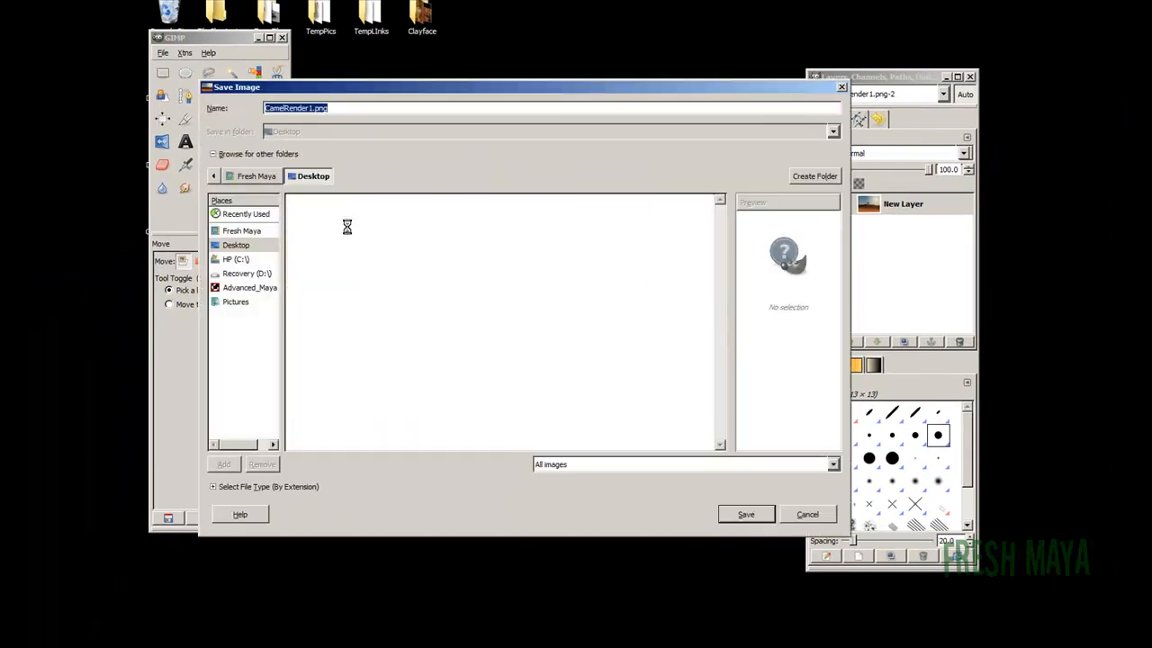
left_click(331, 108)
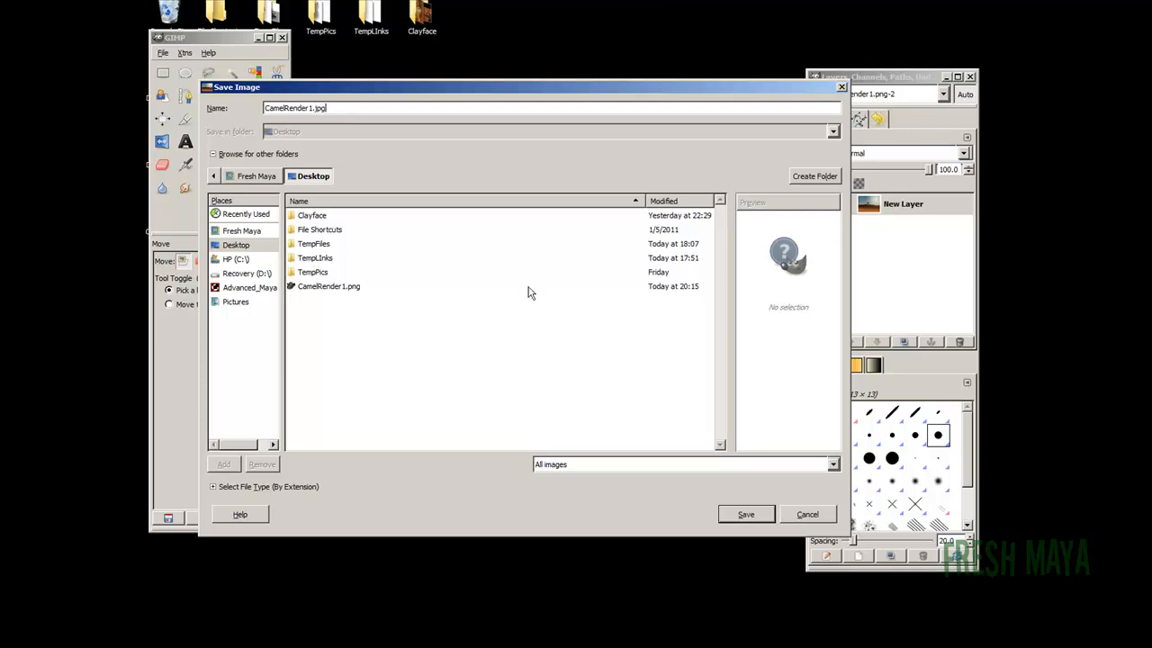
left_click(746, 513)
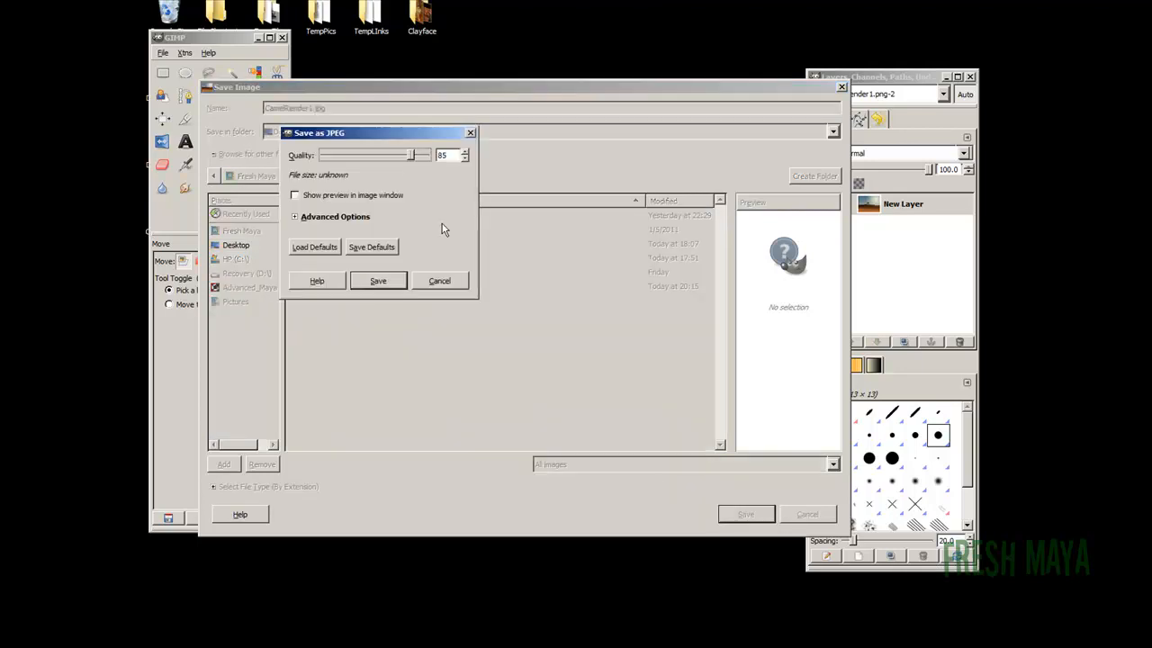
left_click(402, 283)
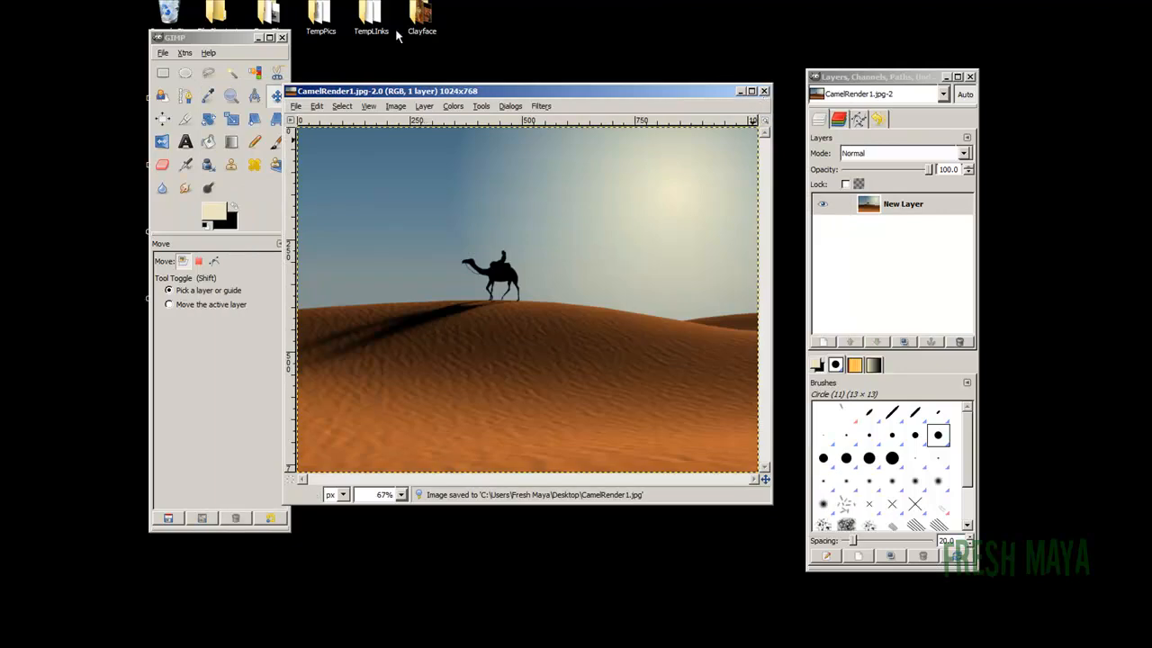
Step: Close GIMP and open the Pictures folder
left_click(282, 37)
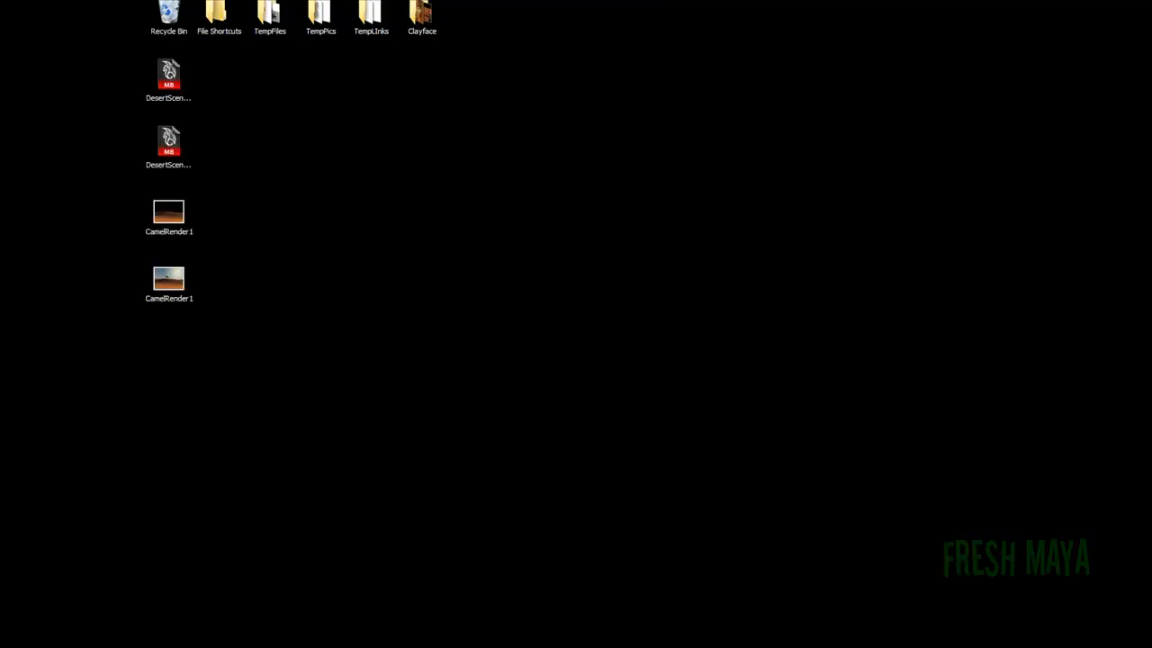
key("super")
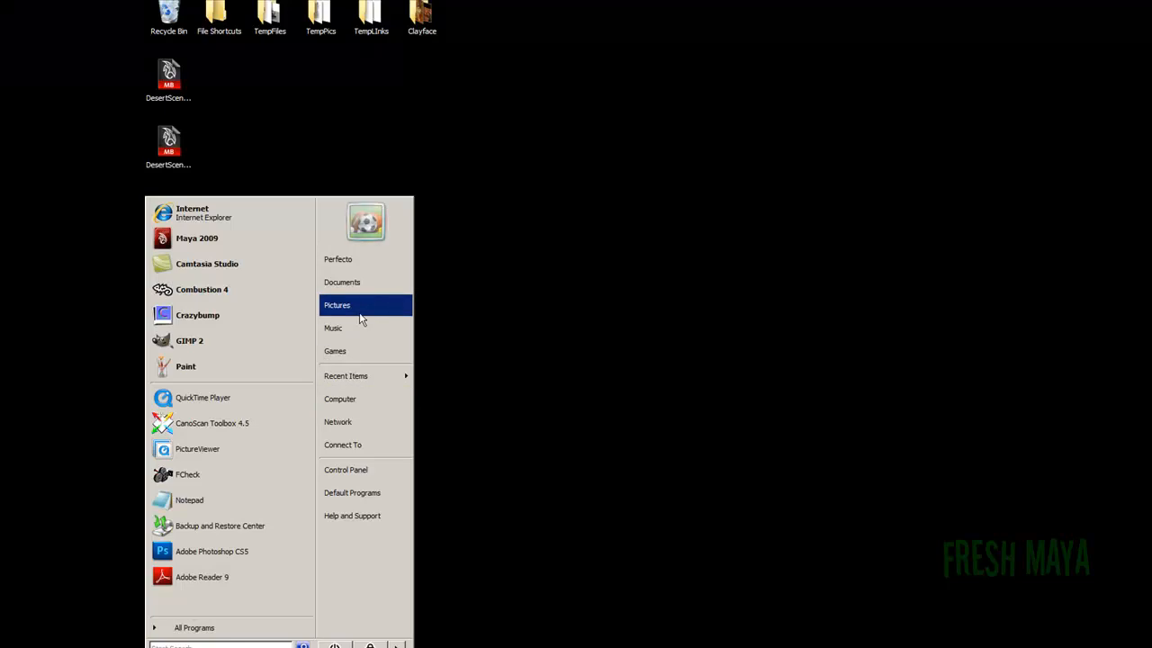
left_click(361, 319)
Step: Open the saved CamelRender1 composite from the desktop in the photo viewer and view it full screen
left_click(173, 282)
right_click(172, 282)
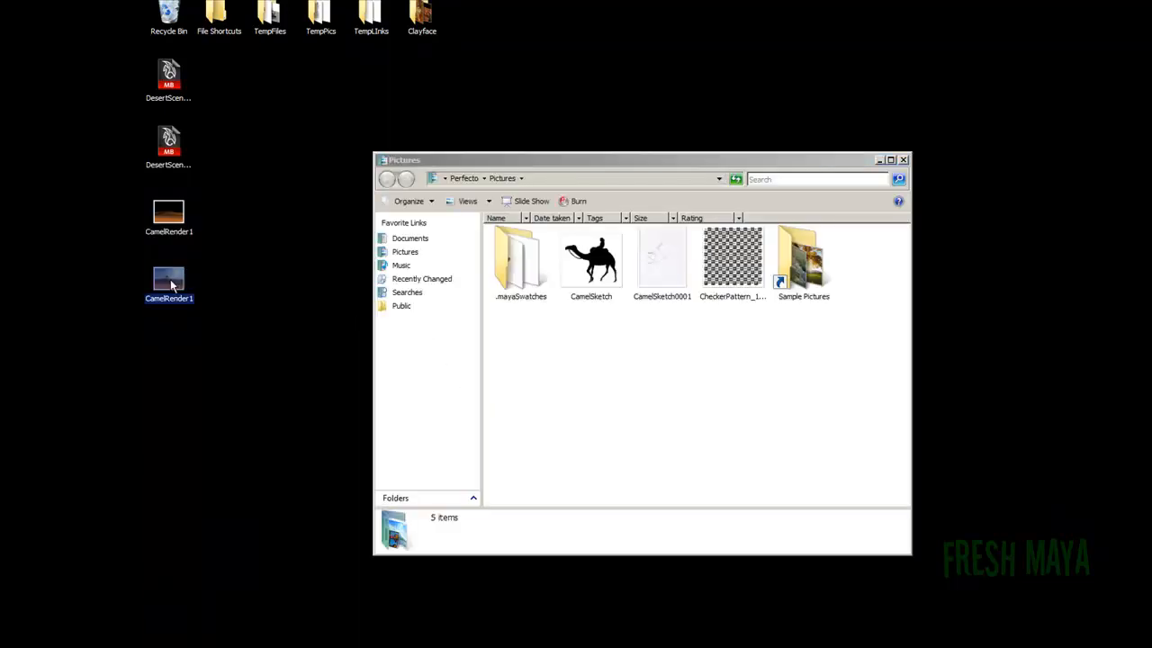
left_click(206, 288)
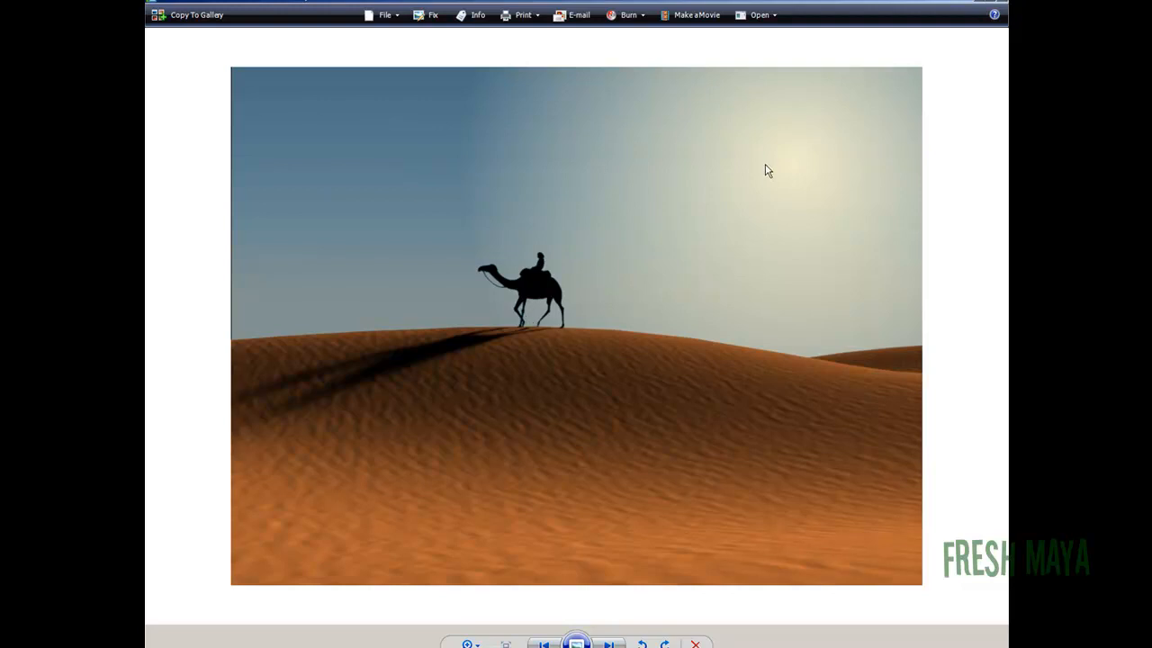
key("F11")
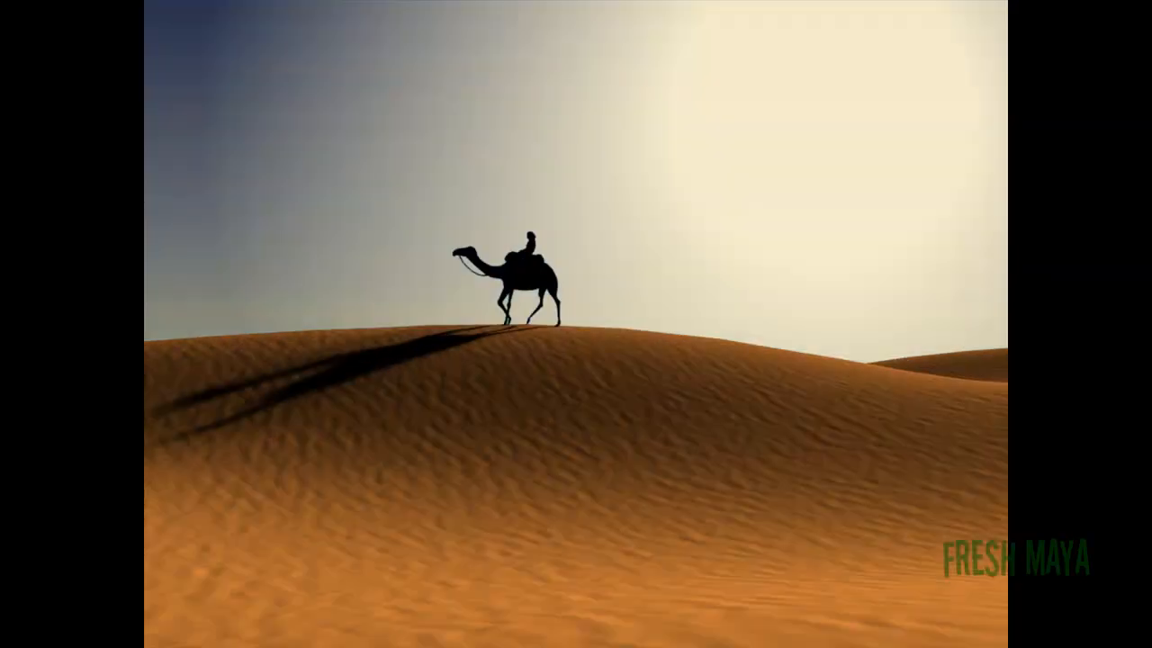